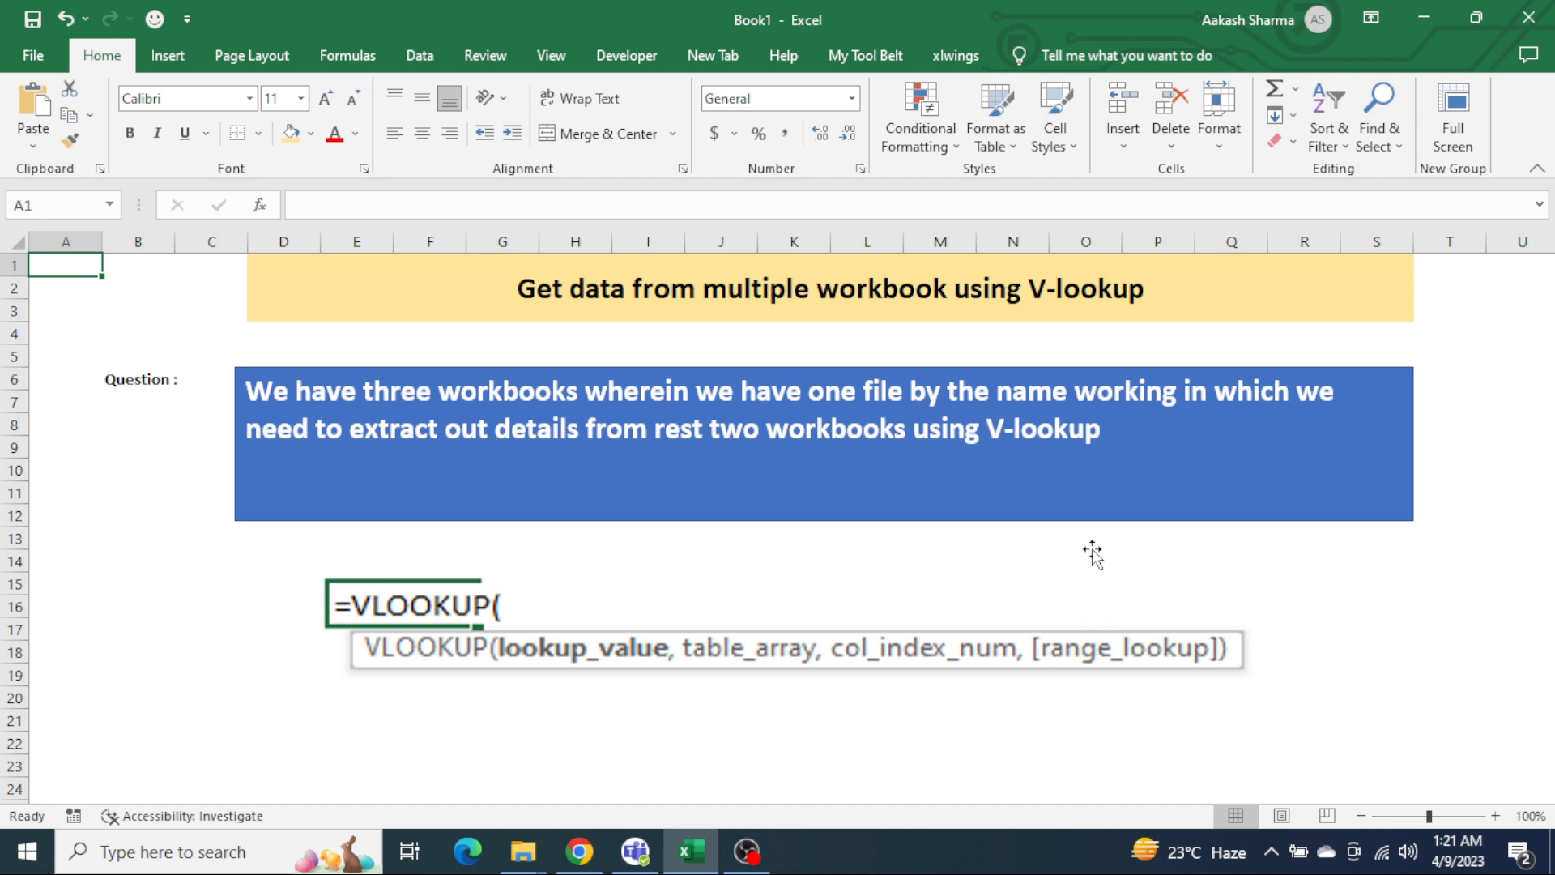
click(745, 648)
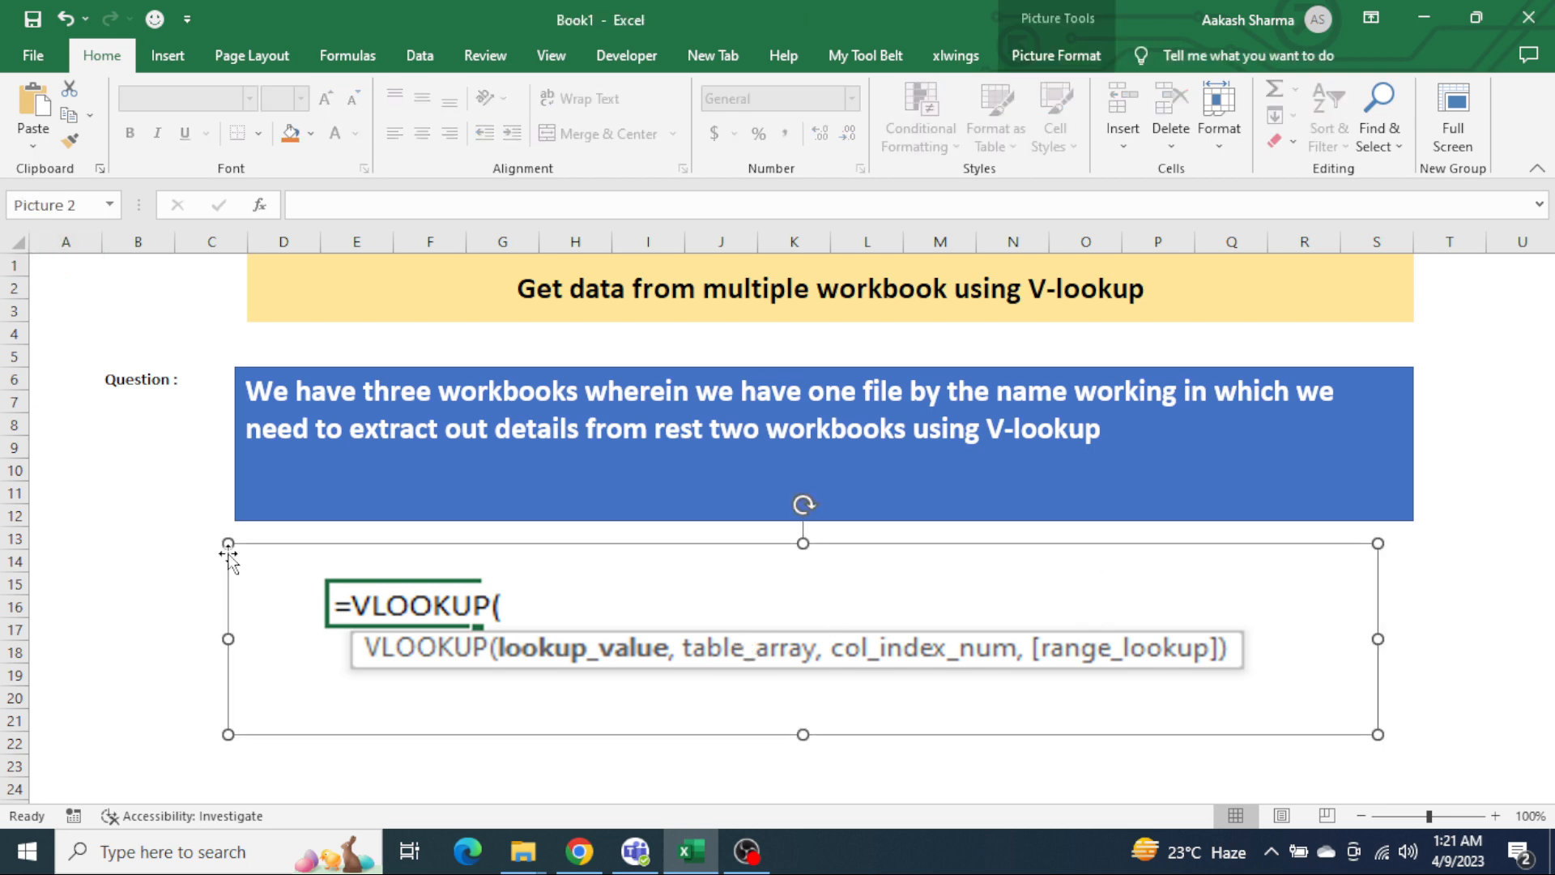
click(159, 497)
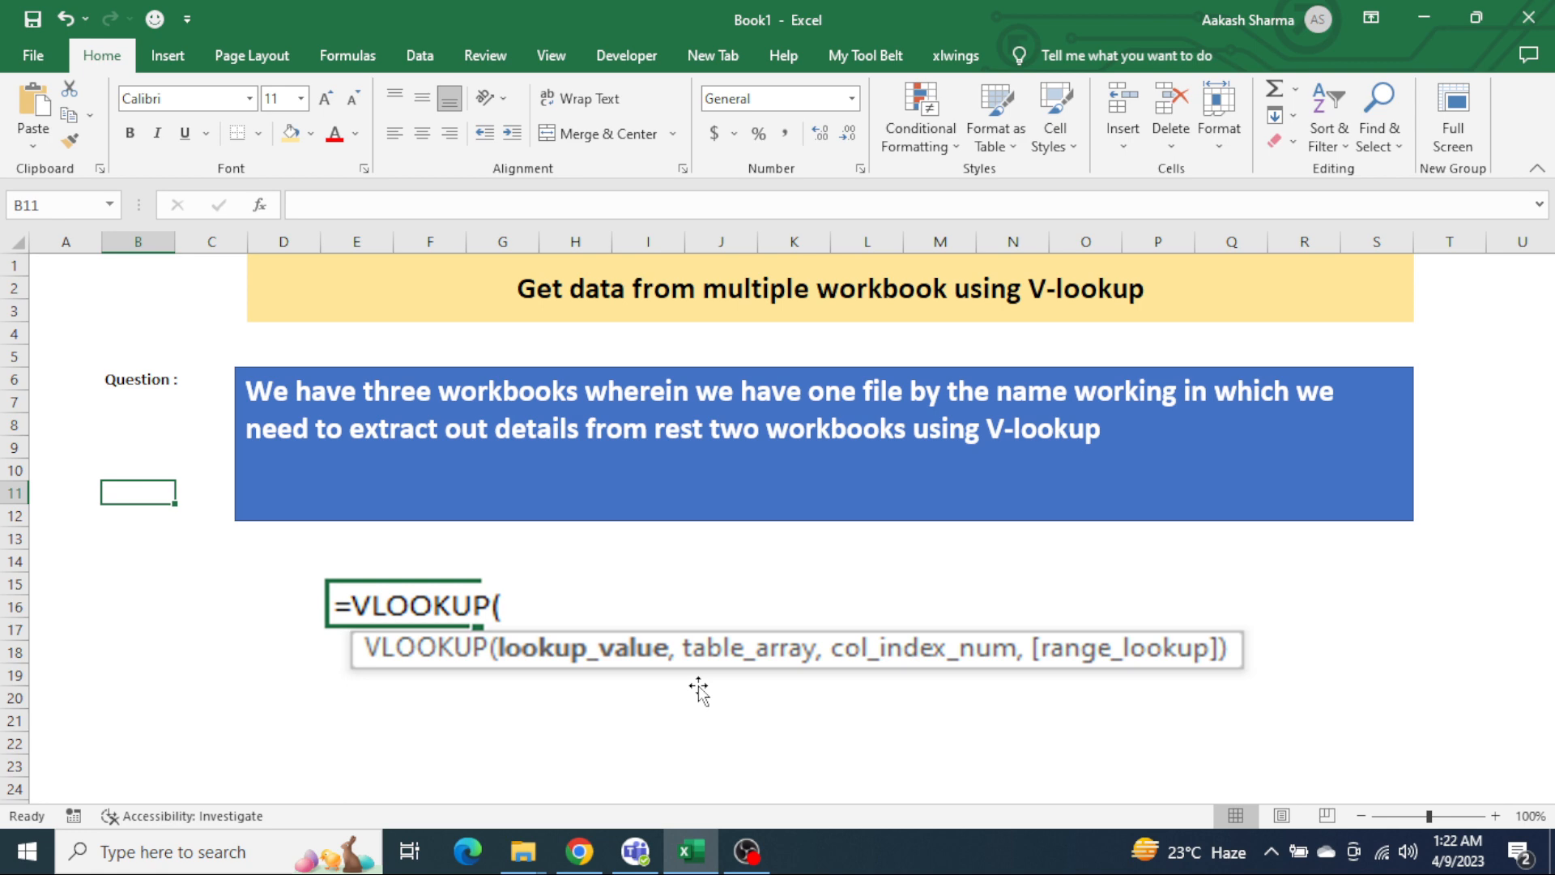
click(140, 374)
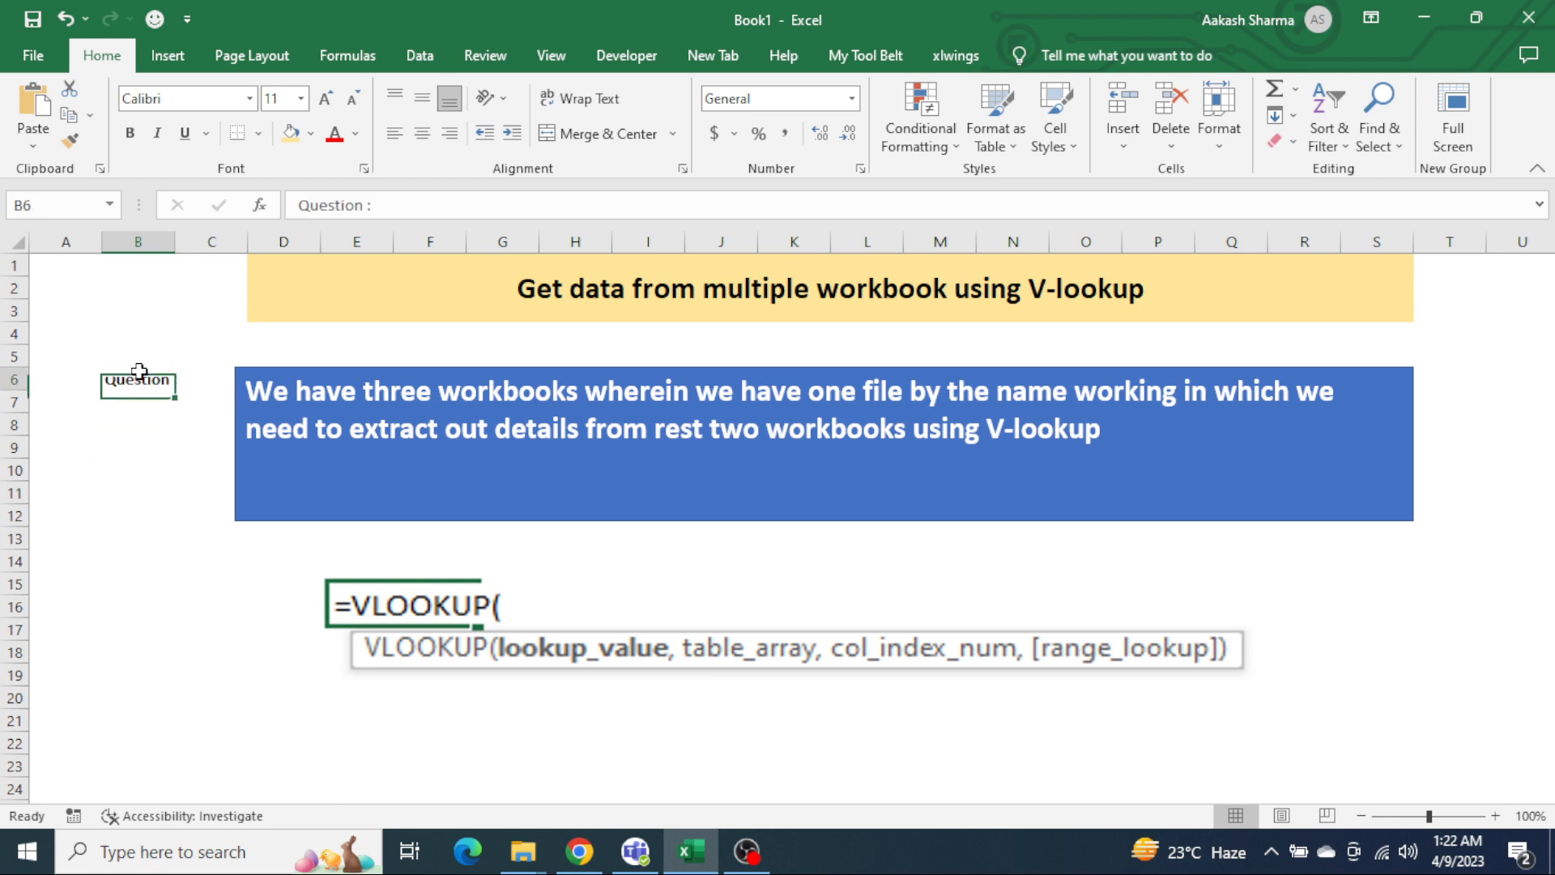
key(ctrl+b)
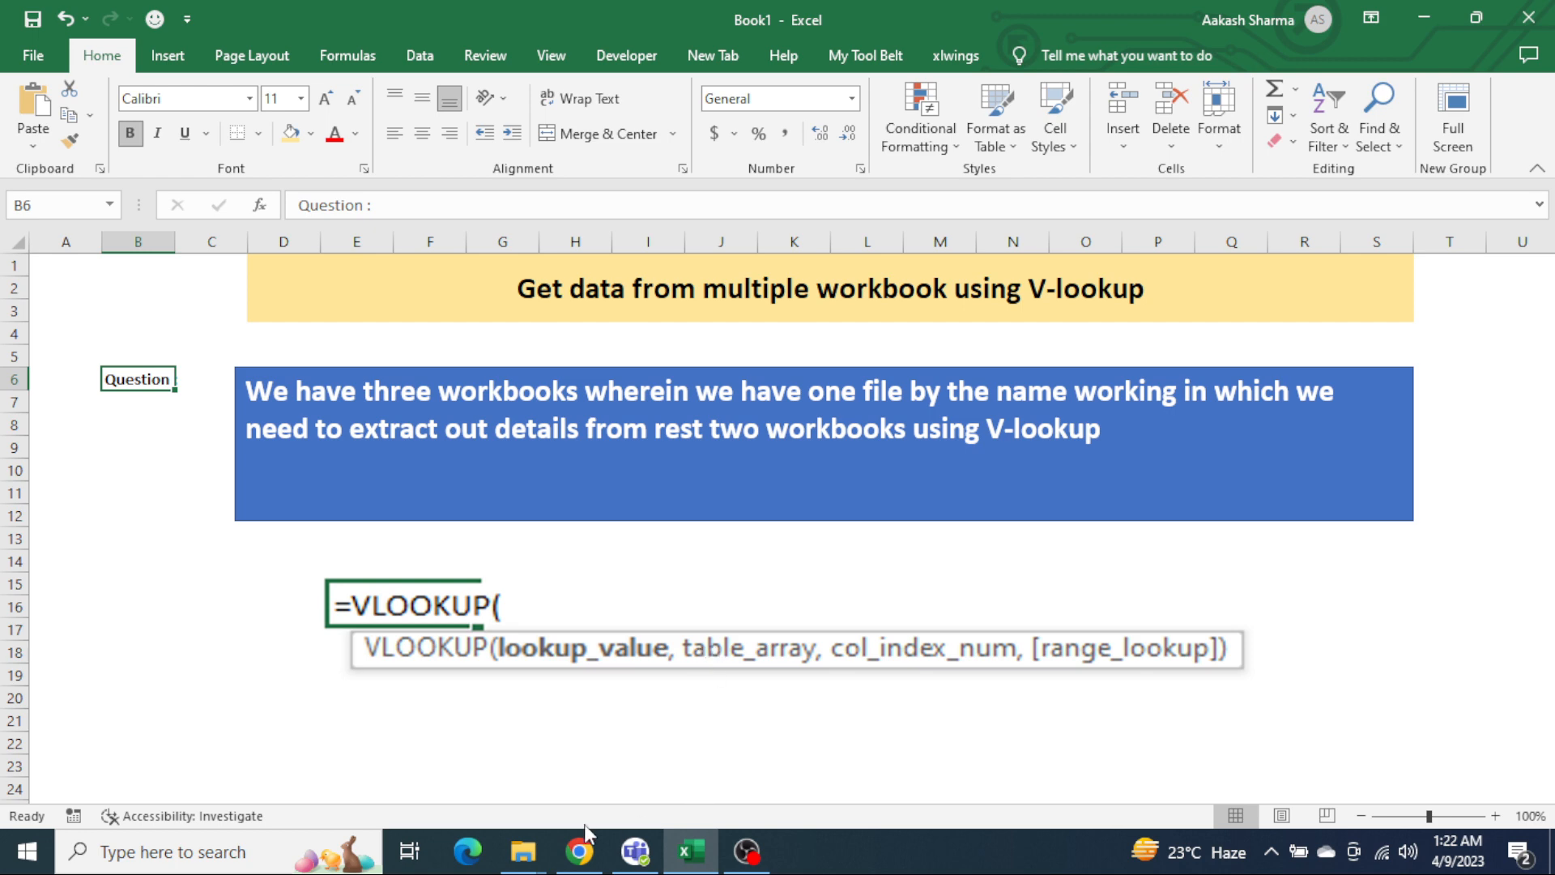
Step: Look at the workbooks in the Data folder in File Explorer, and return to Book1 in Excel
mouse_move(539, 858)
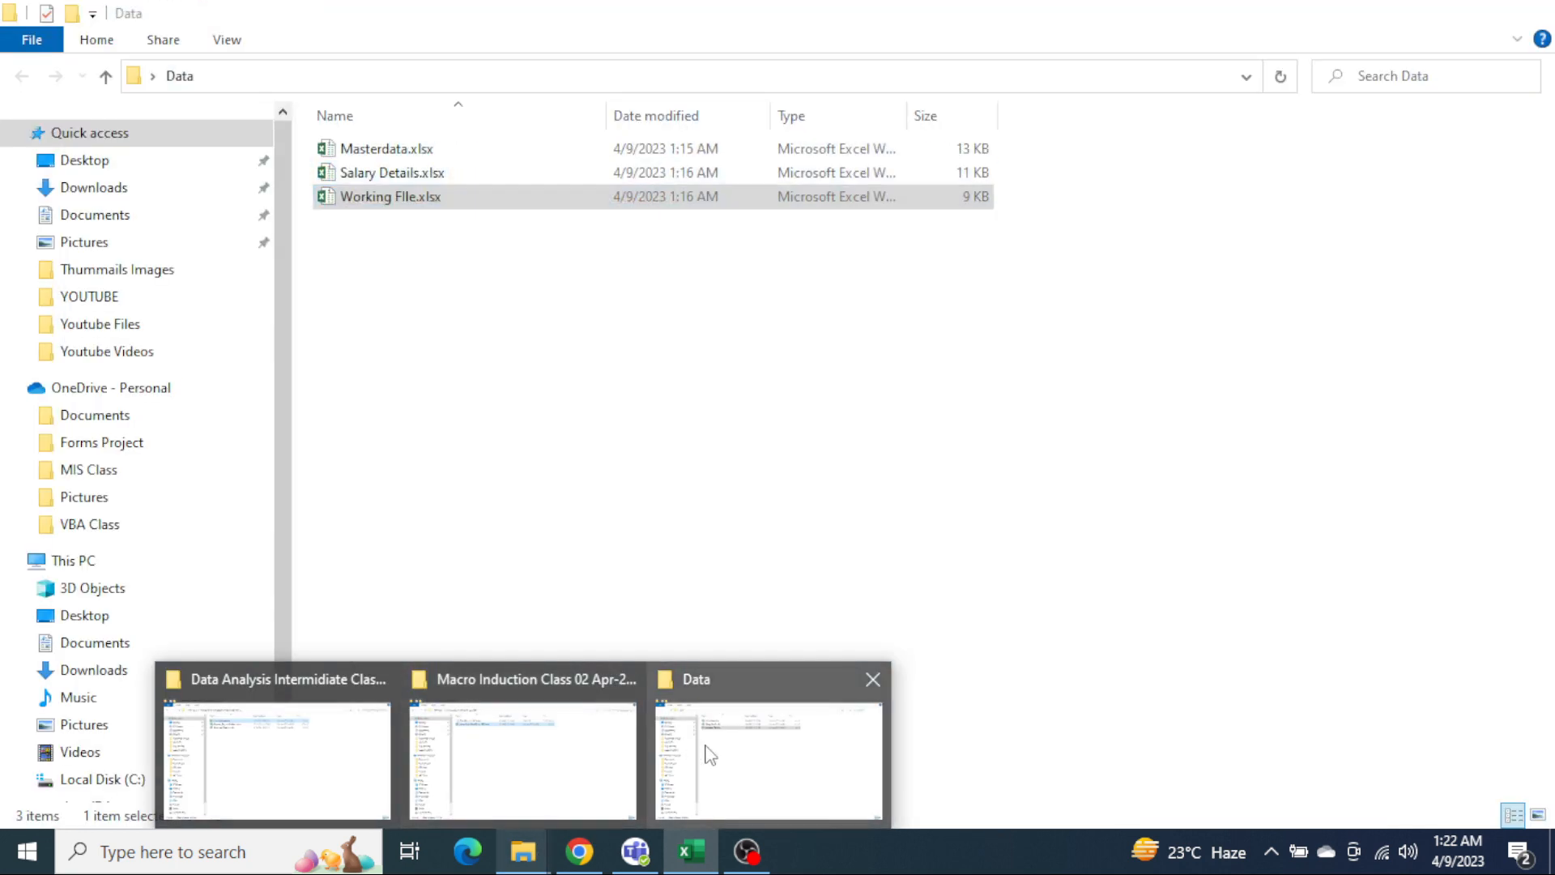
click(705, 746)
click(641, 461)
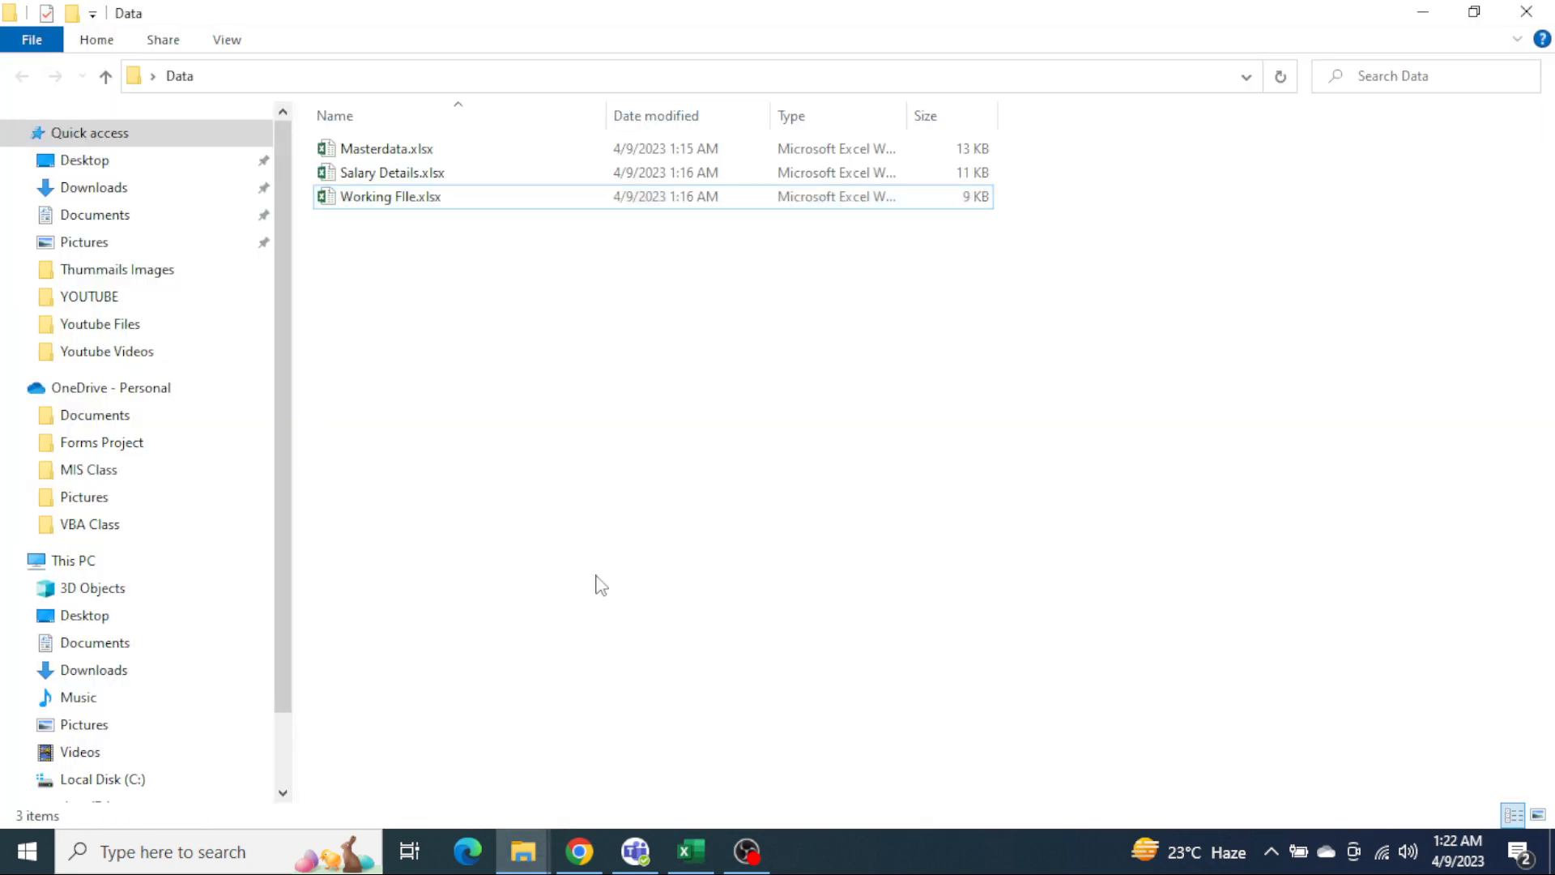
mouse_move(691, 861)
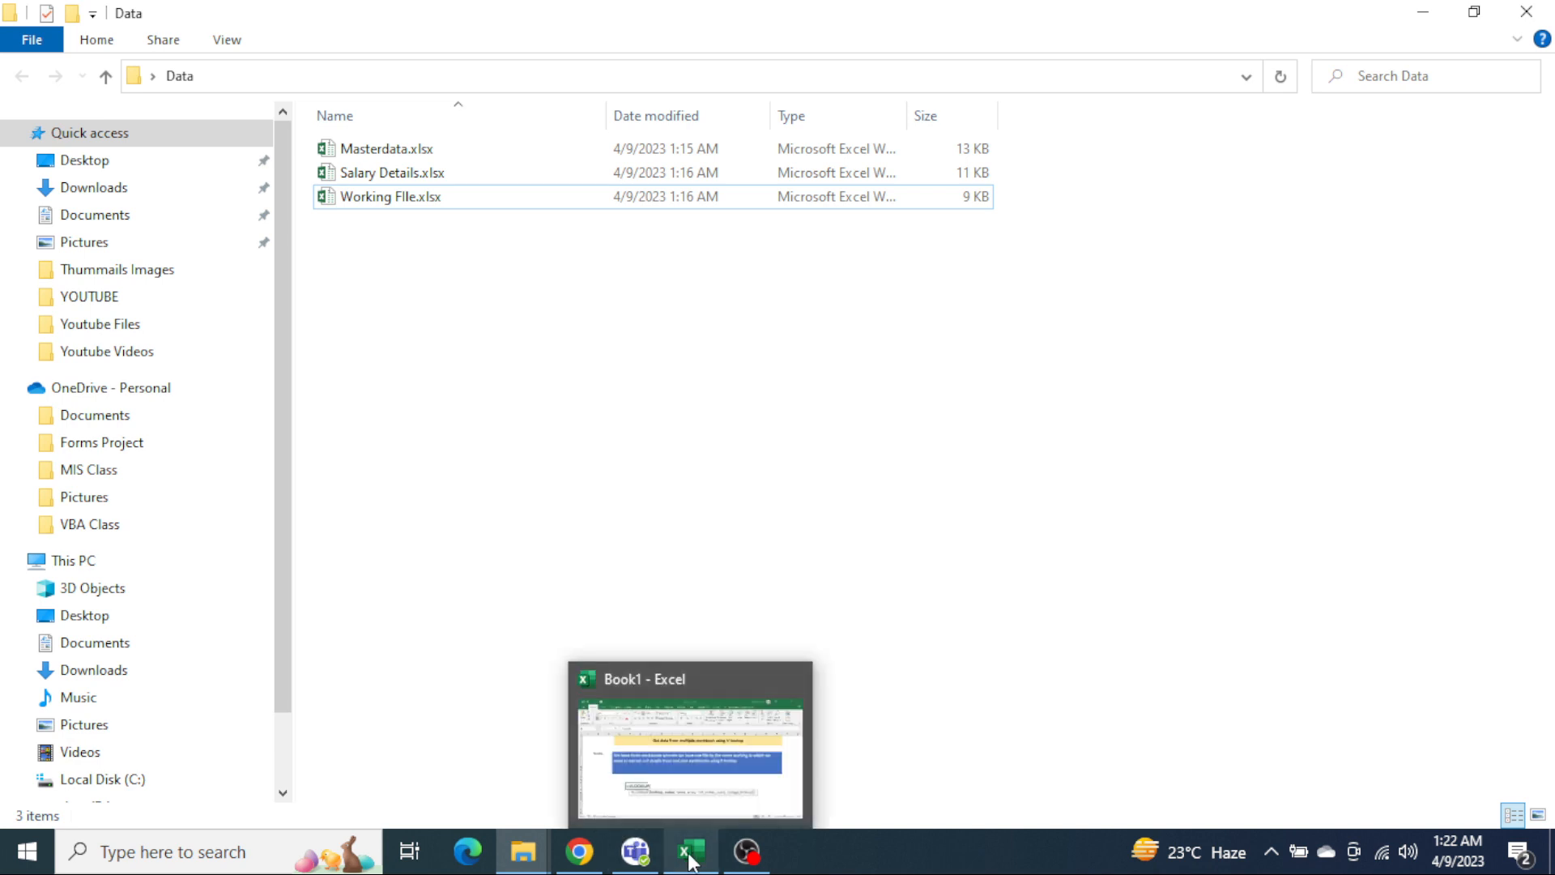
click(711, 788)
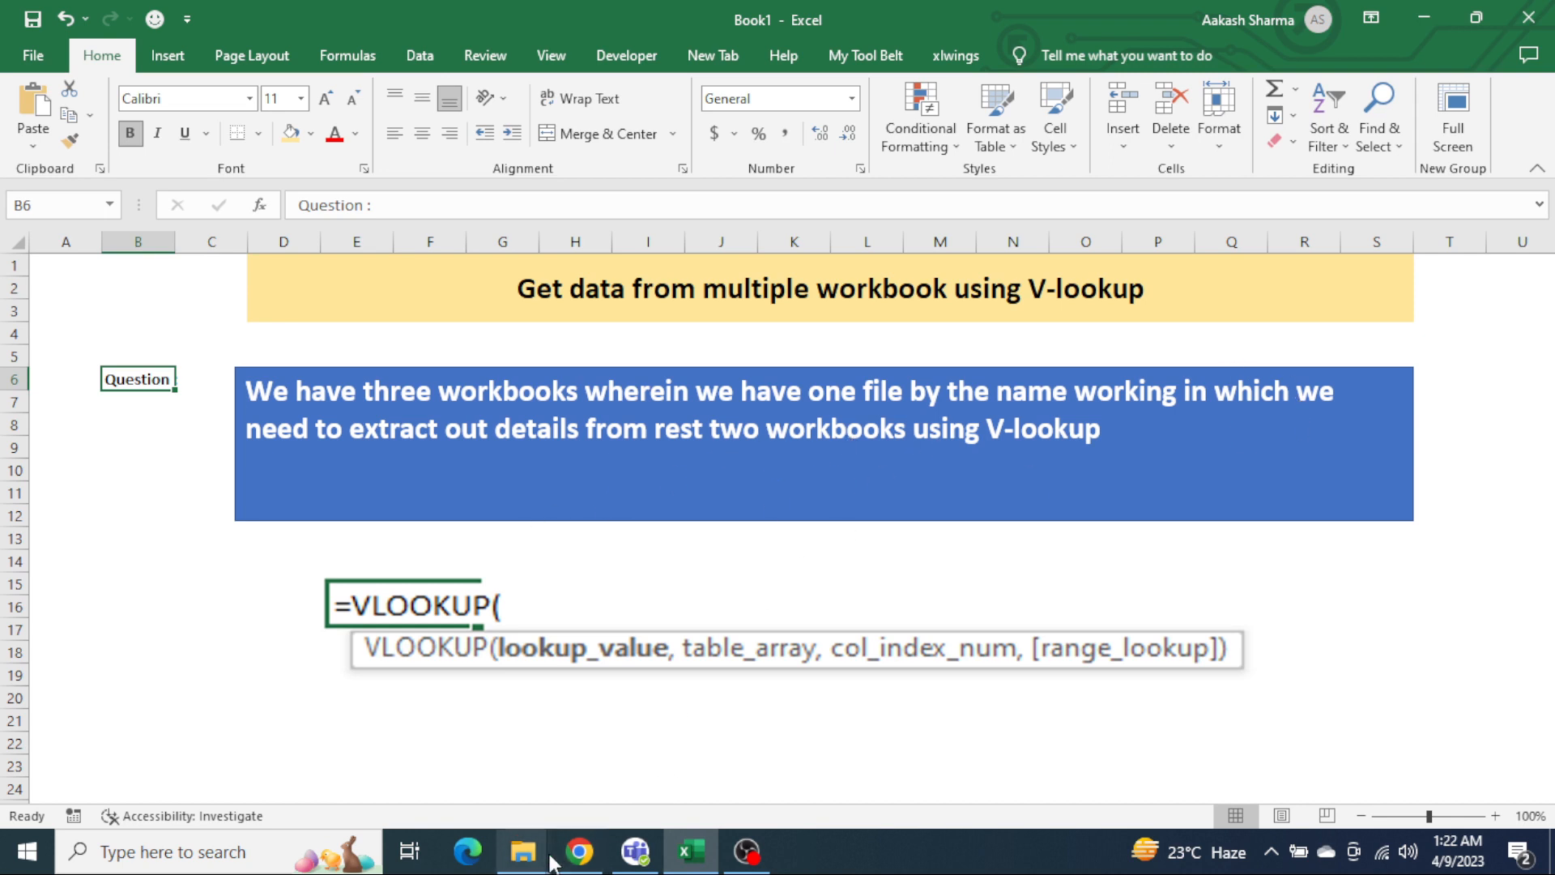
Step: Switch to the Data folder in File Explorer and open the workbook Working FIle.xlsx
mouse_move(523, 850)
click(710, 781)
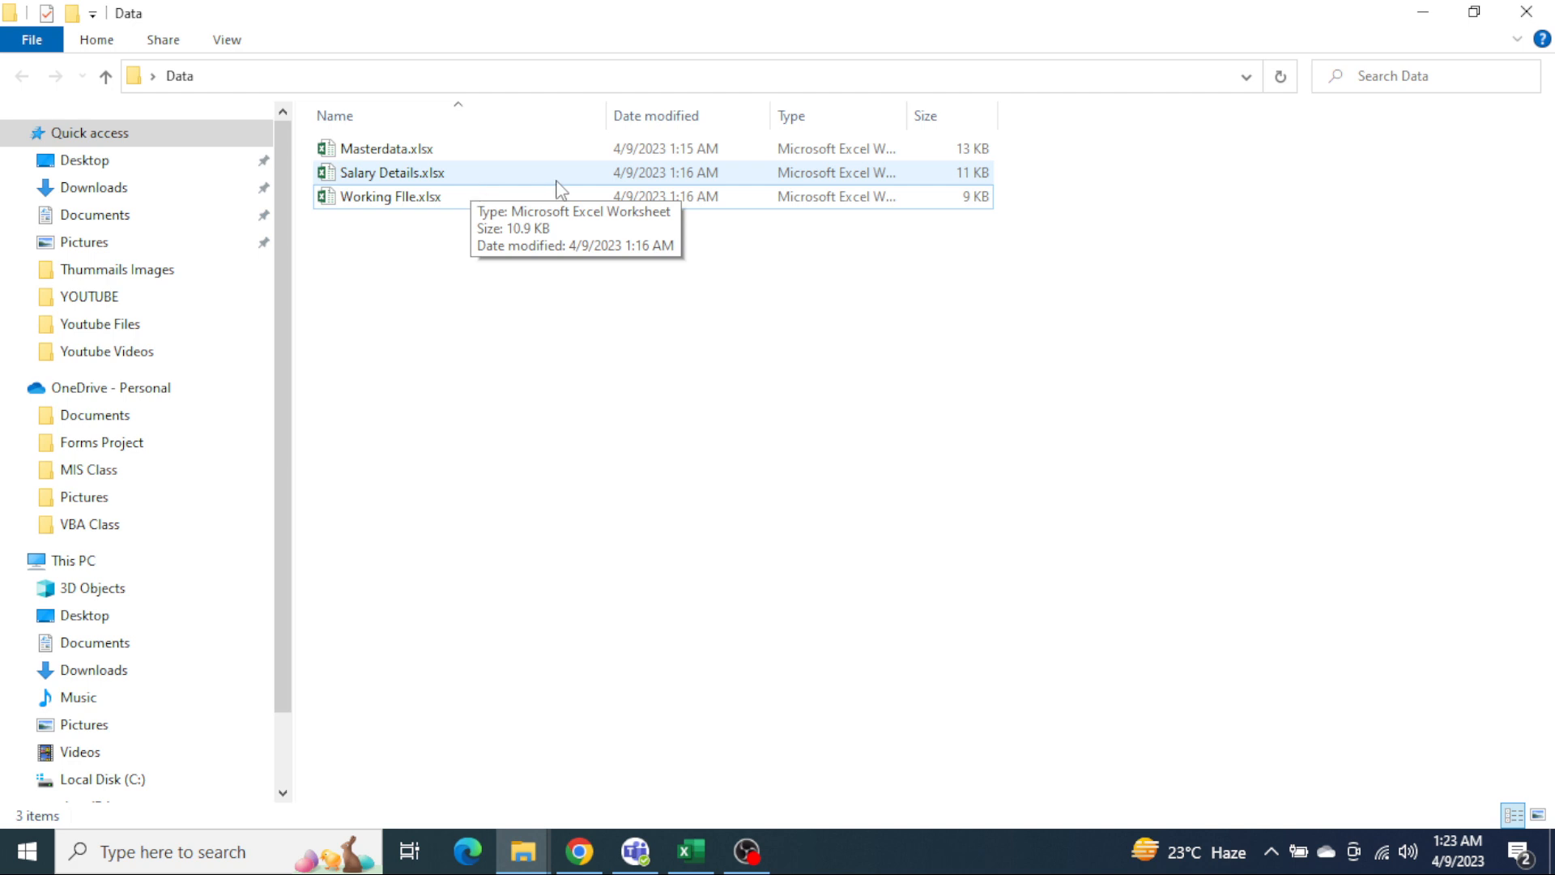
click(413, 205)
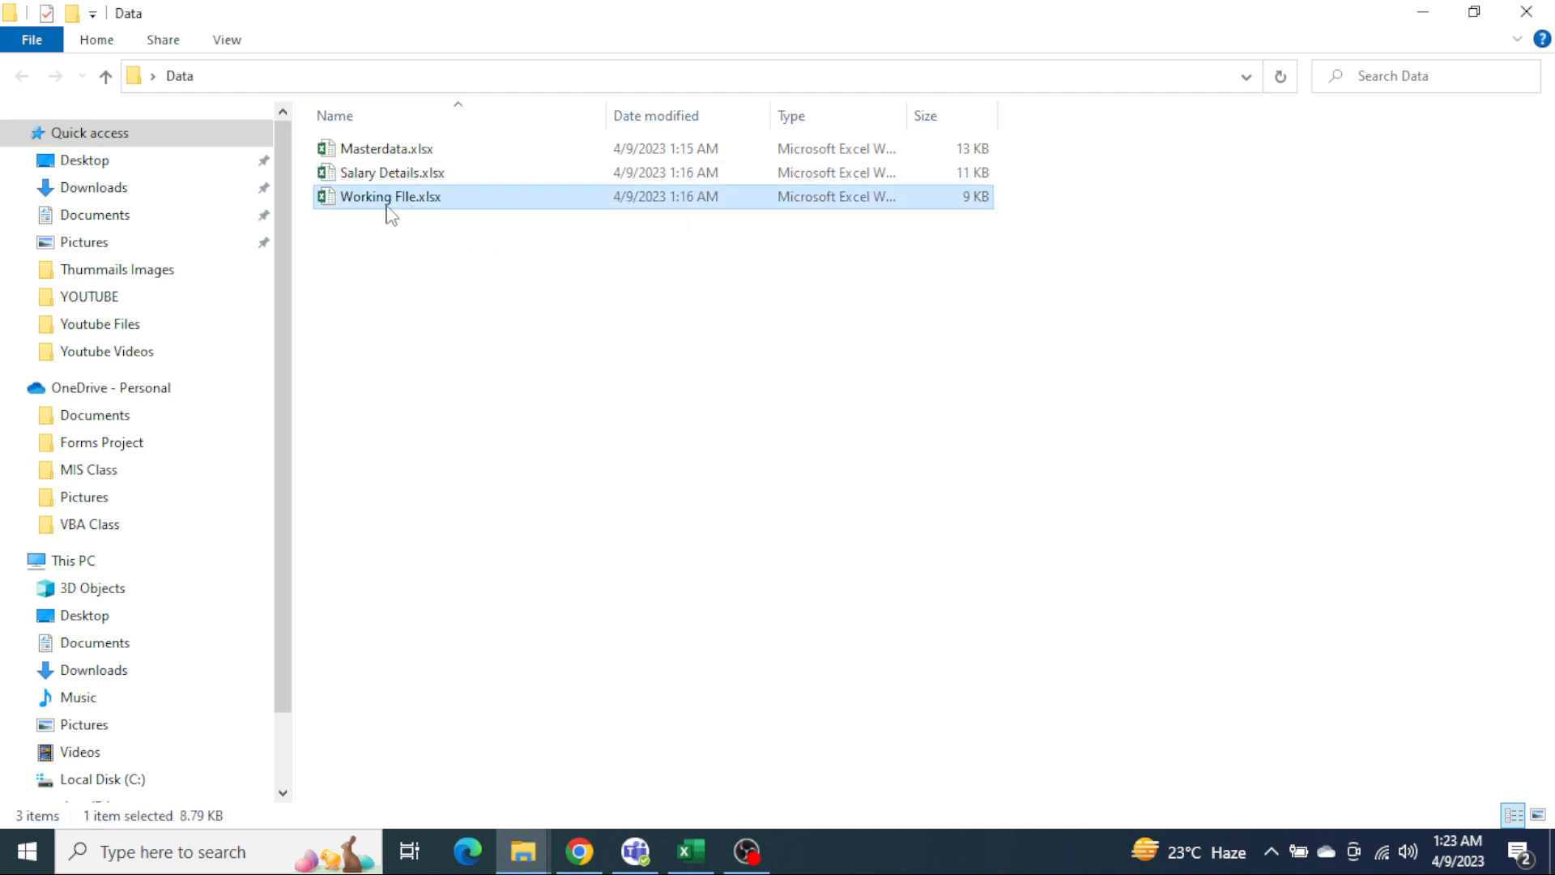
double_click(386, 205)
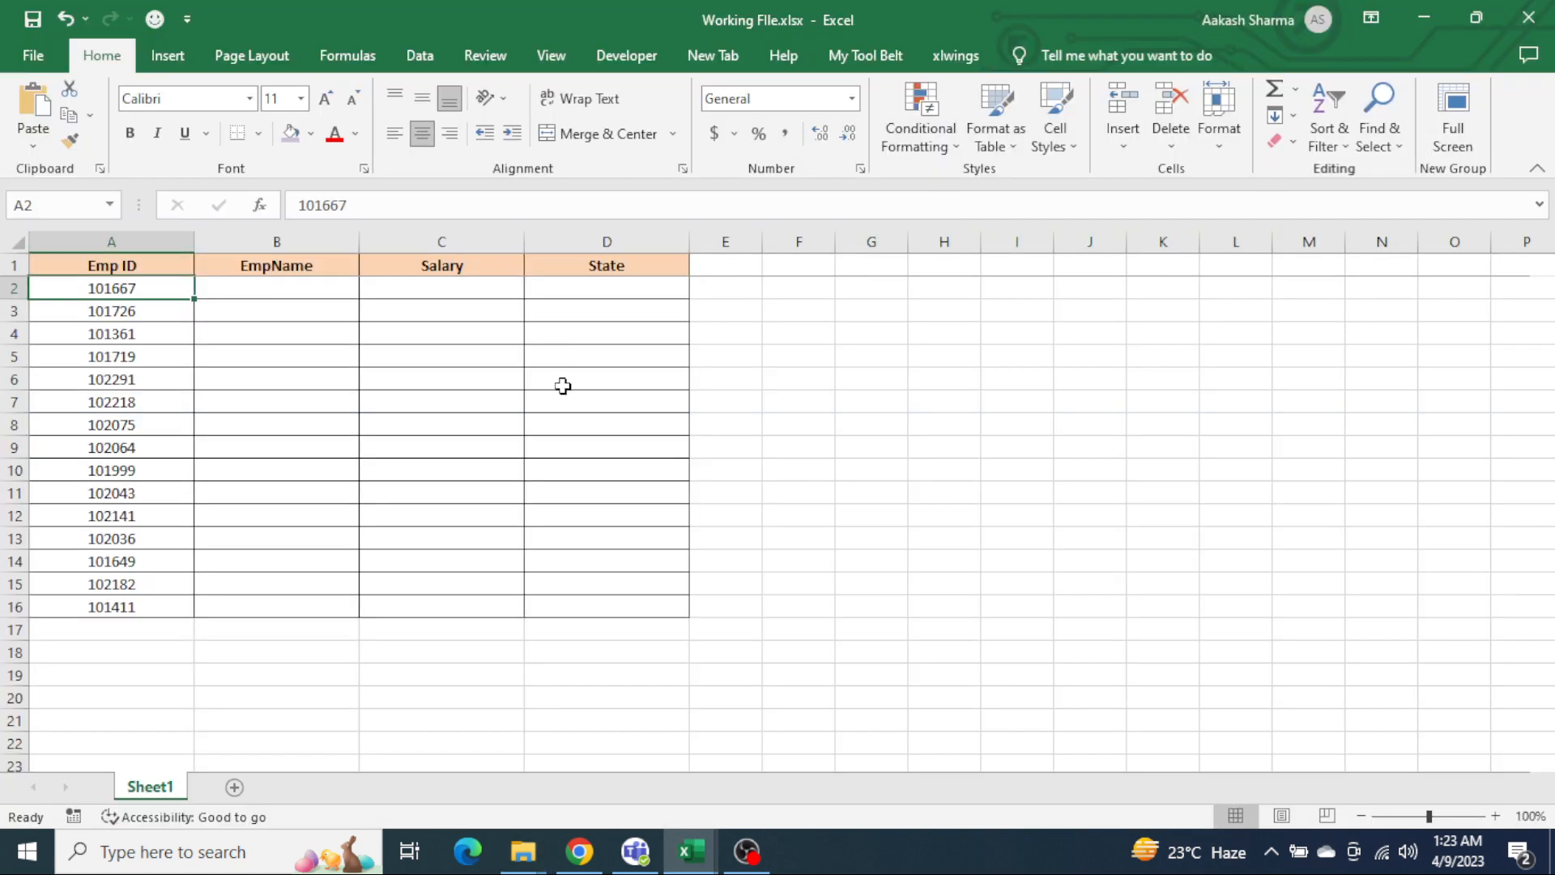
click(406, 377)
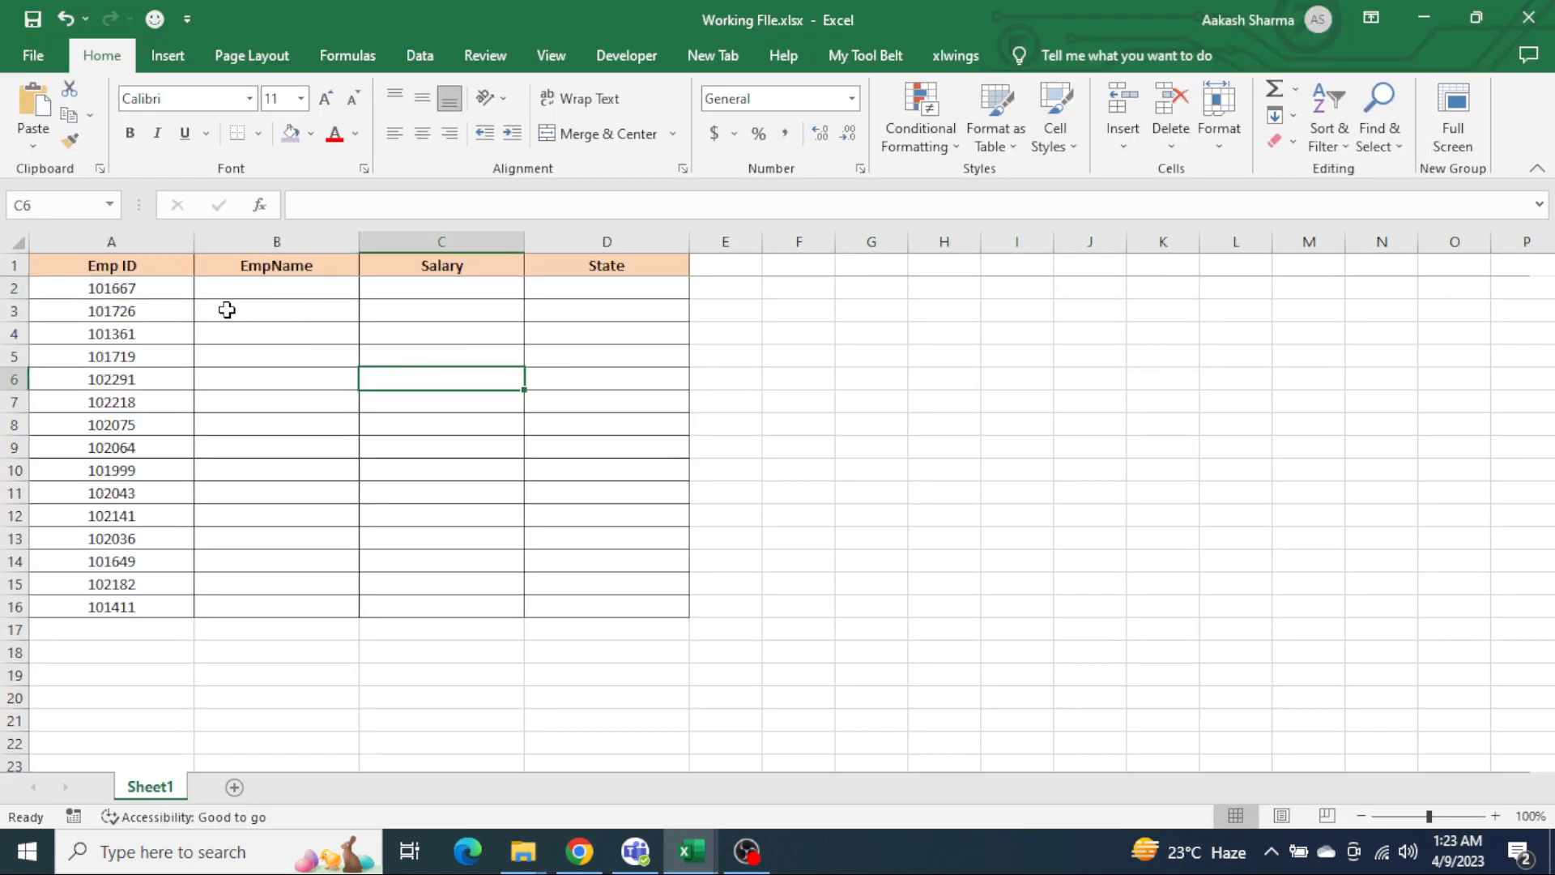
Step: Examine the Emp ID list and the empty EmpName, Salary and State cells in the working file
drag(176, 288, 166, 605)
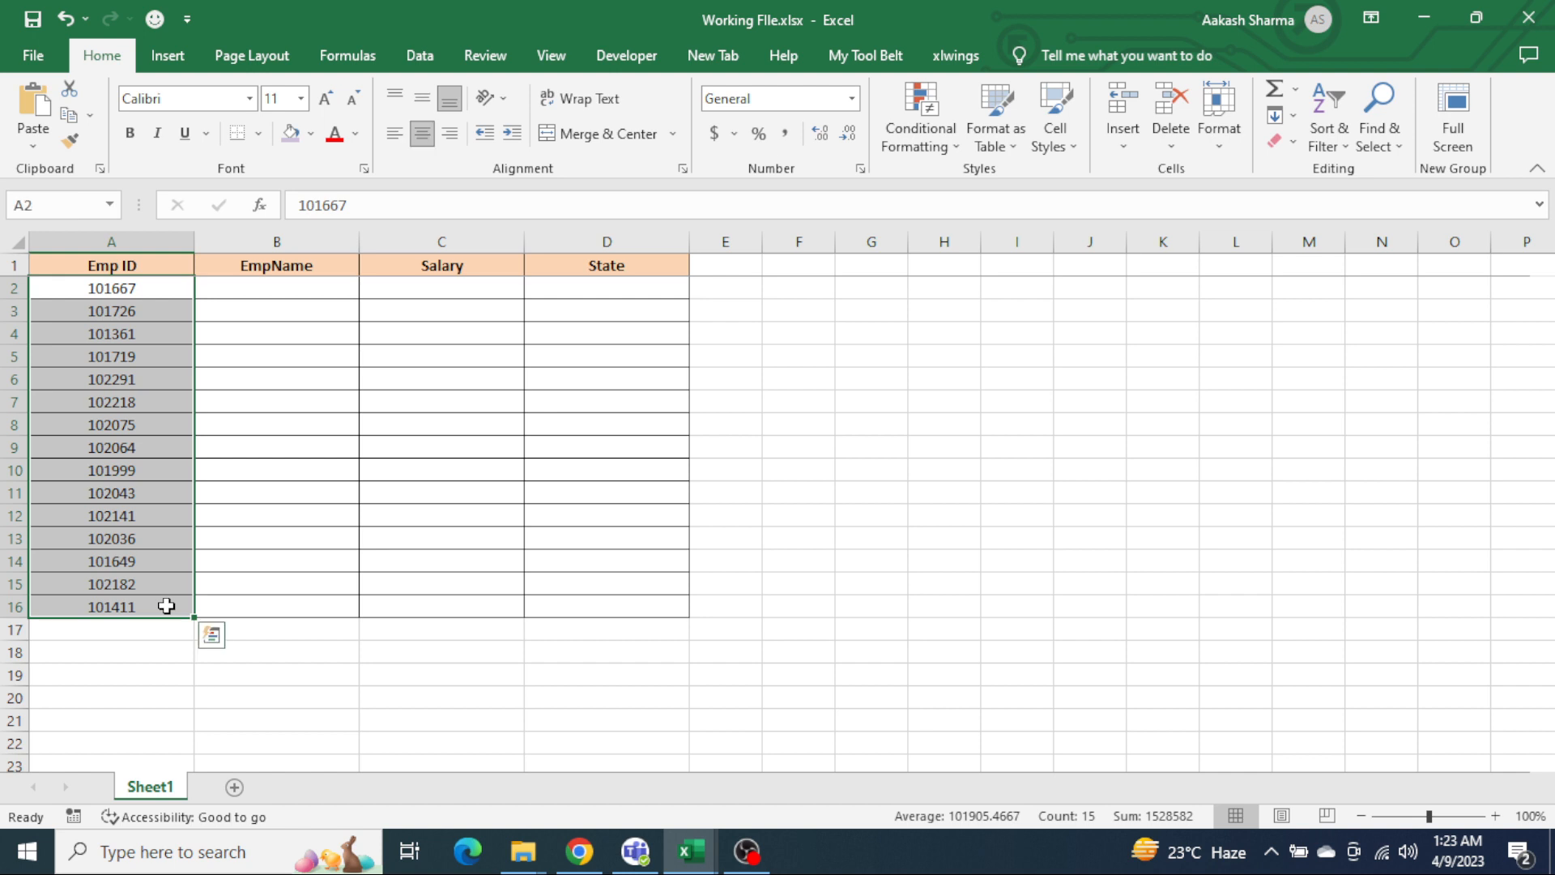
drag(132, 289, 147, 601)
drag(284, 286, 559, 297)
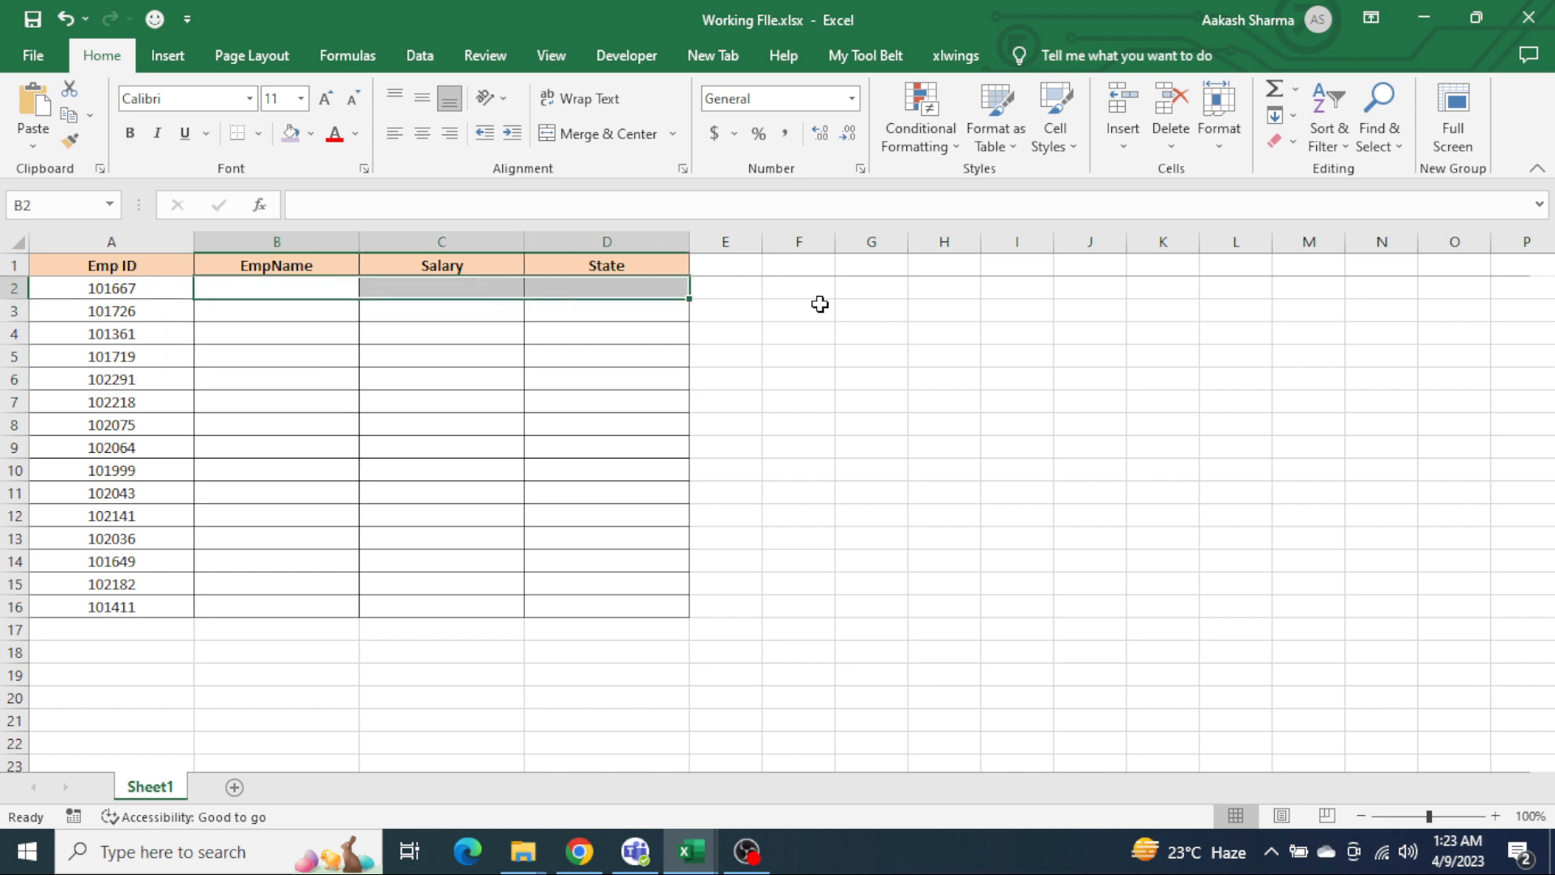
Step: Open Masterdata.xlsx from the Data folder in File Explorer and examine its column headings
key(alt+Tab)
key(alt+Tab)
key(Tab)
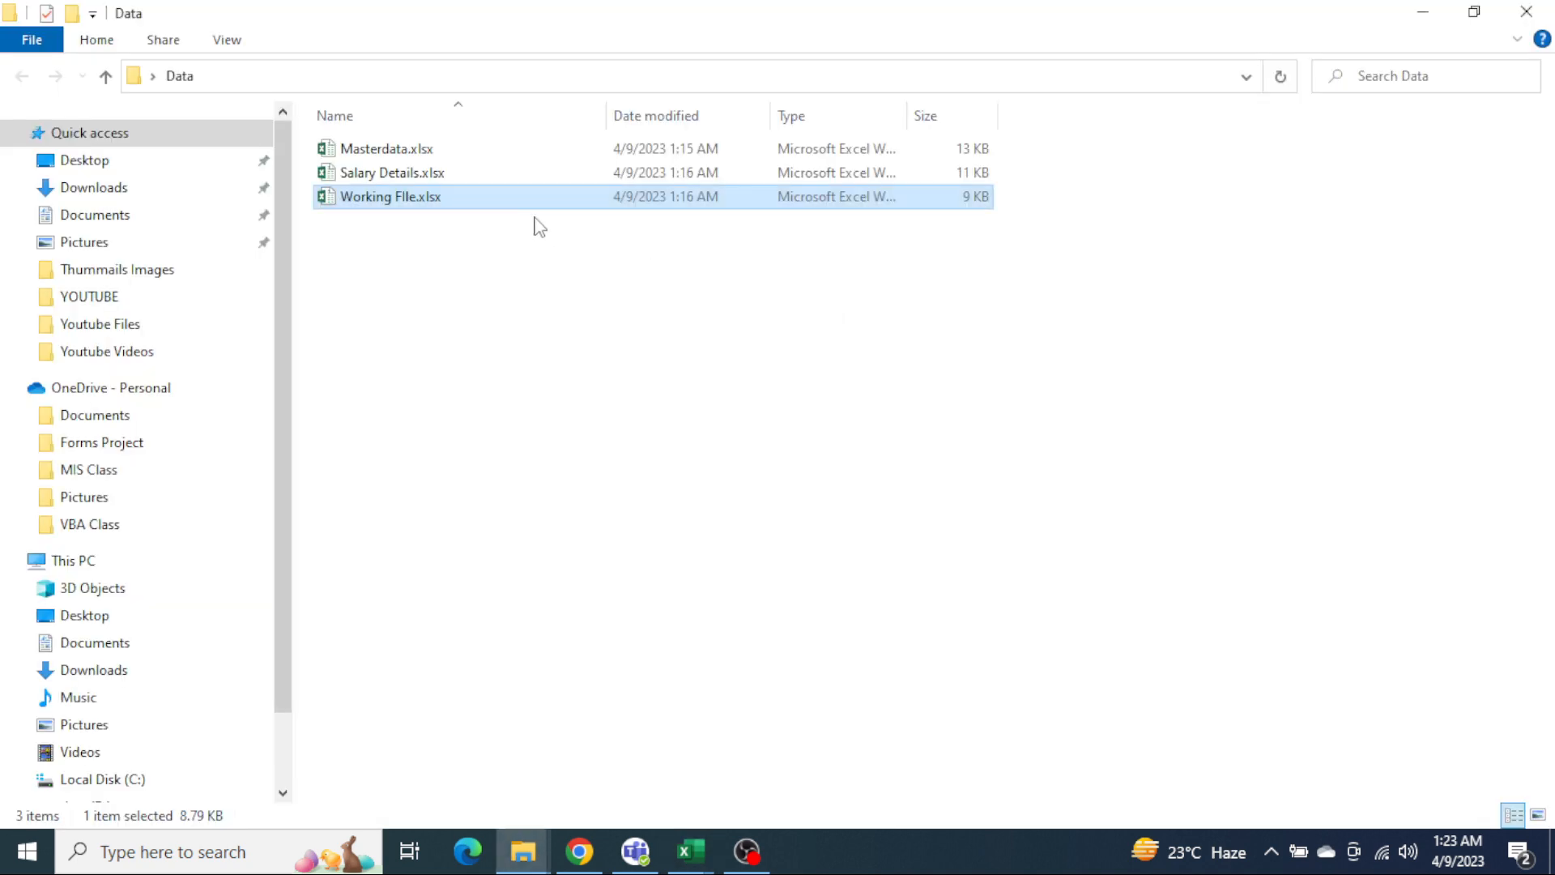
double_click(411, 151)
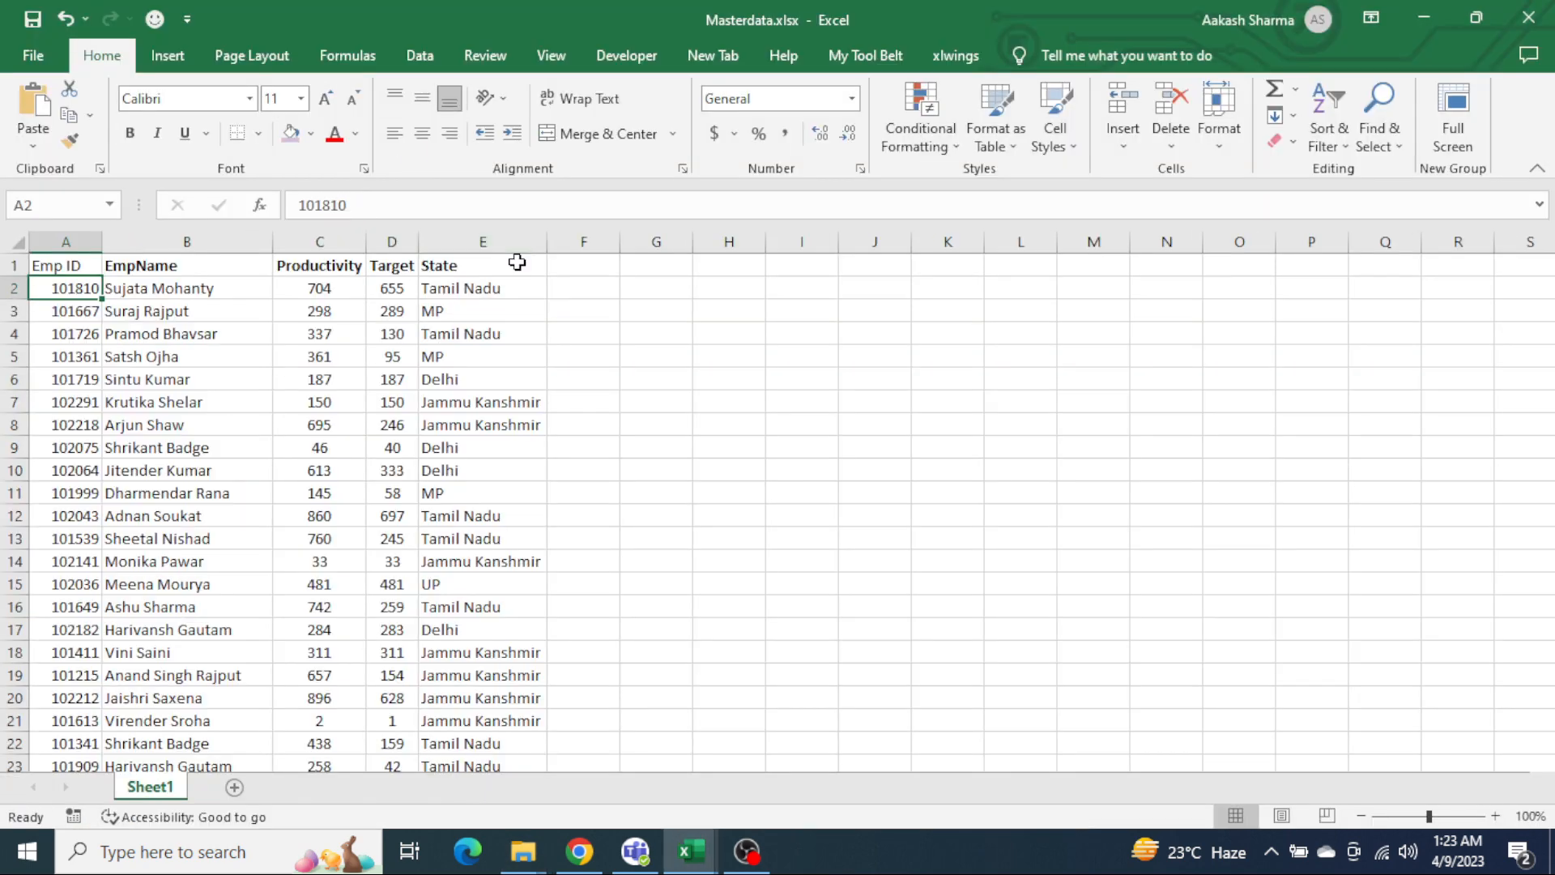
click(202, 268)
Step: Compare the empty columns in Working FIle.xlsx with the data available in Masterdata.xlsx
key(alt+Tab)
key(Tab)
key(Tab)
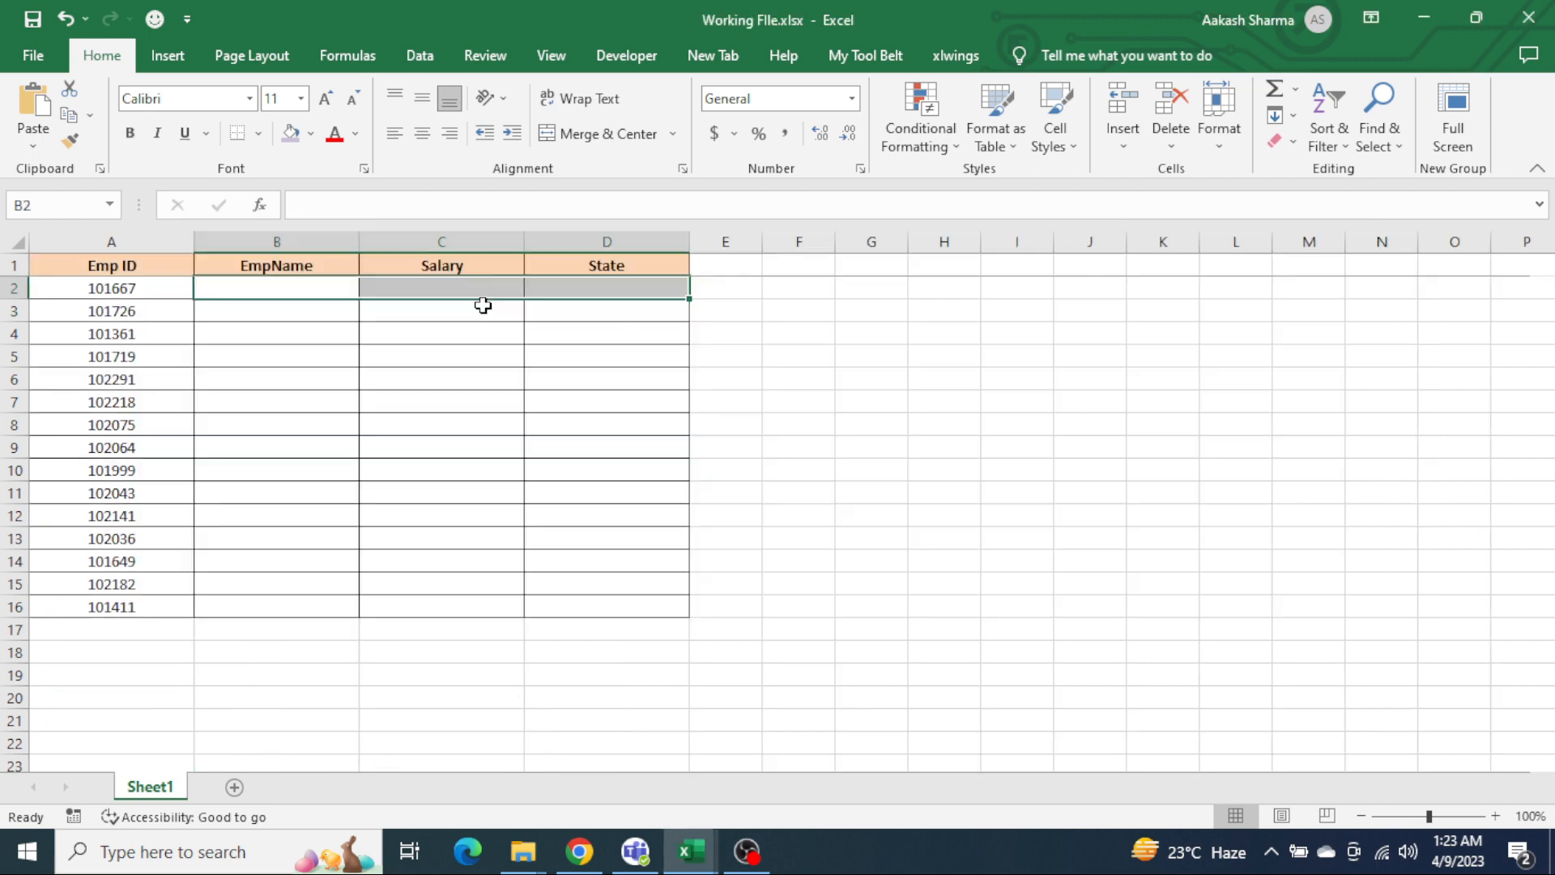
click(333, 306)
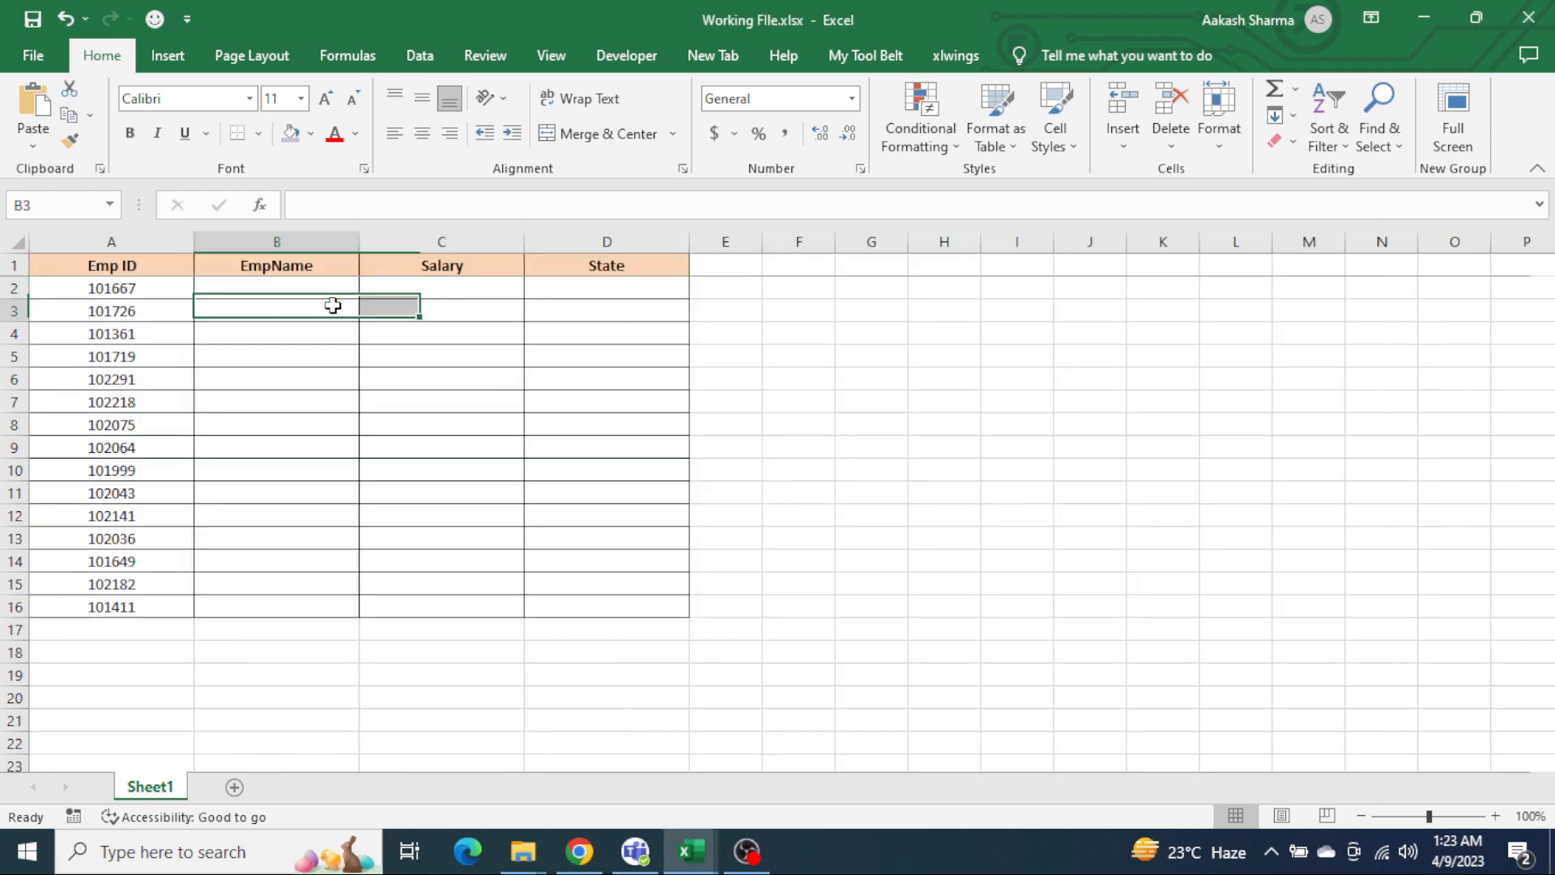
click(519, 306)
click(448, 288)
key(alt+Tab)
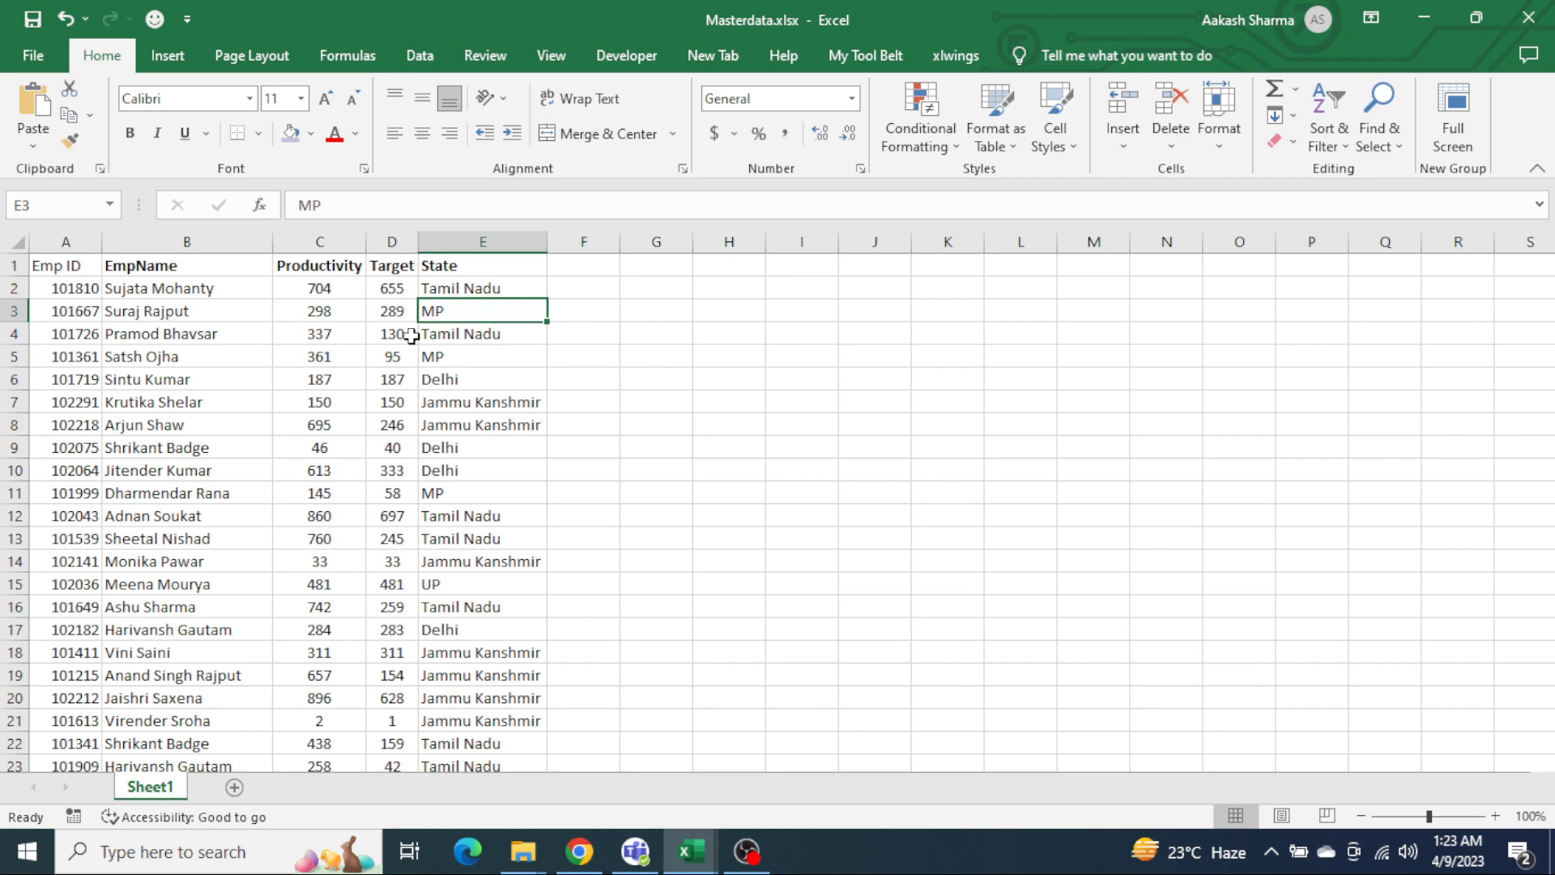
click(346, 333)
Step: Open Salary Details.xlsx from the Data folder in File Explorer
key(alt+Tab)
key(Tab)
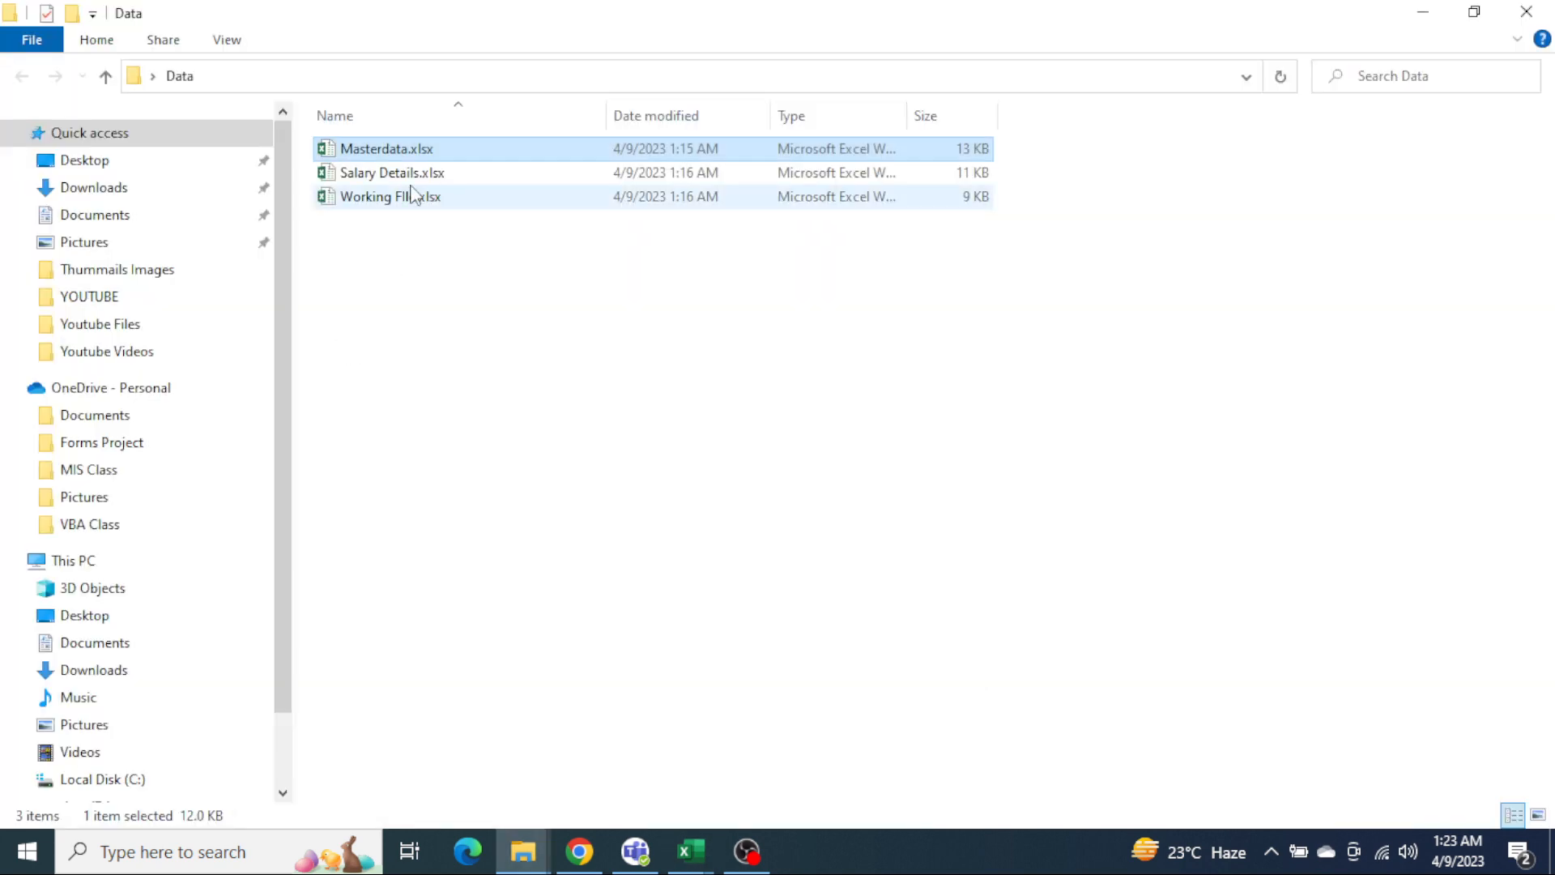
double_click(410, 195)
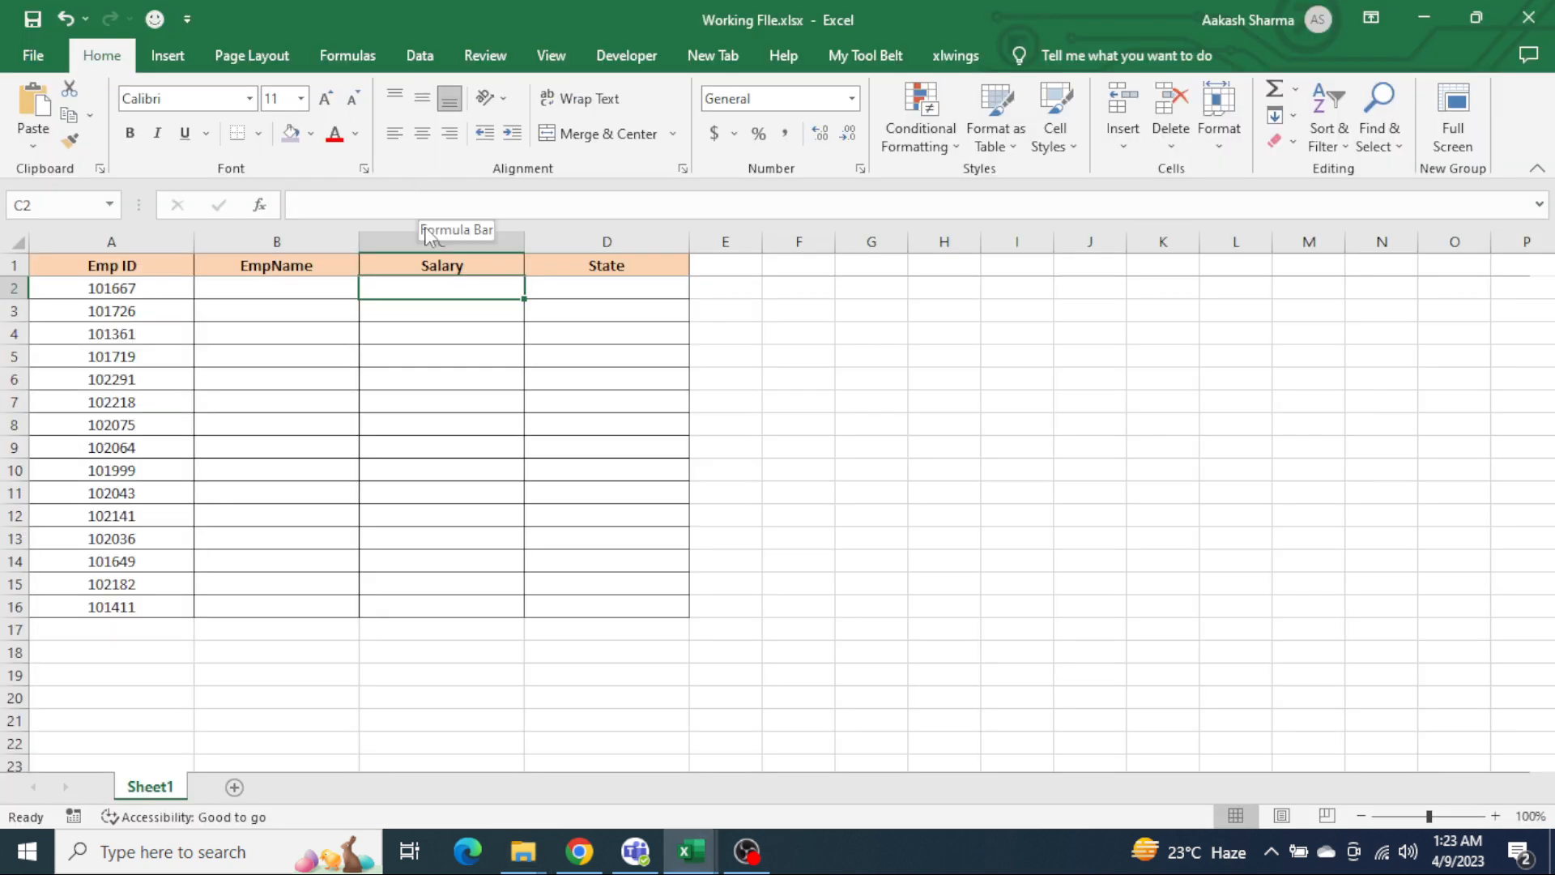
key(alt+Tab)
double_click(410, 175)
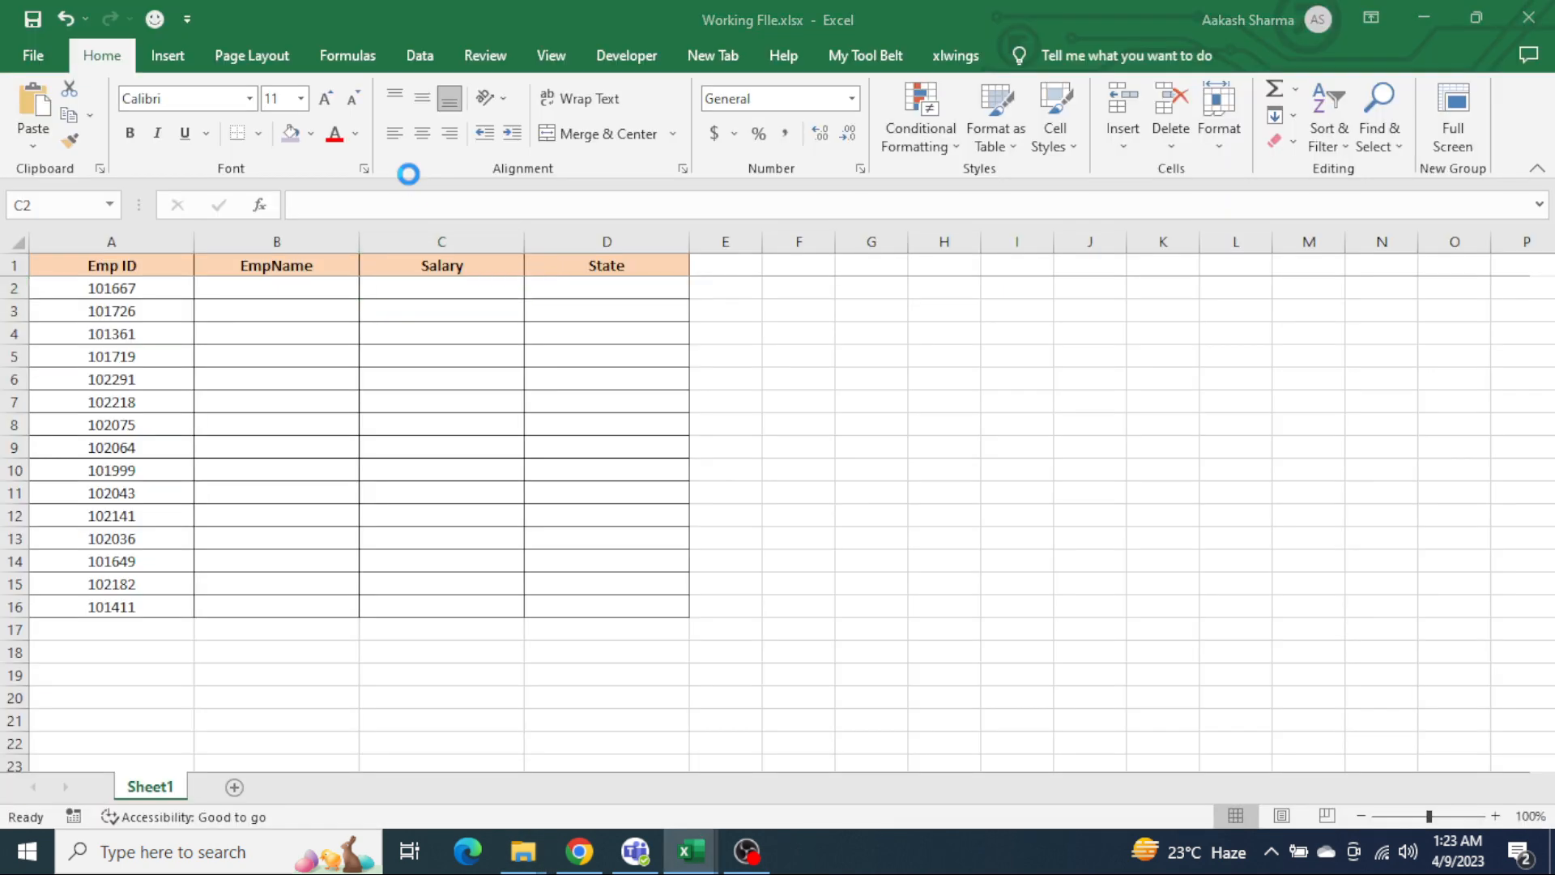
click(308, 291)
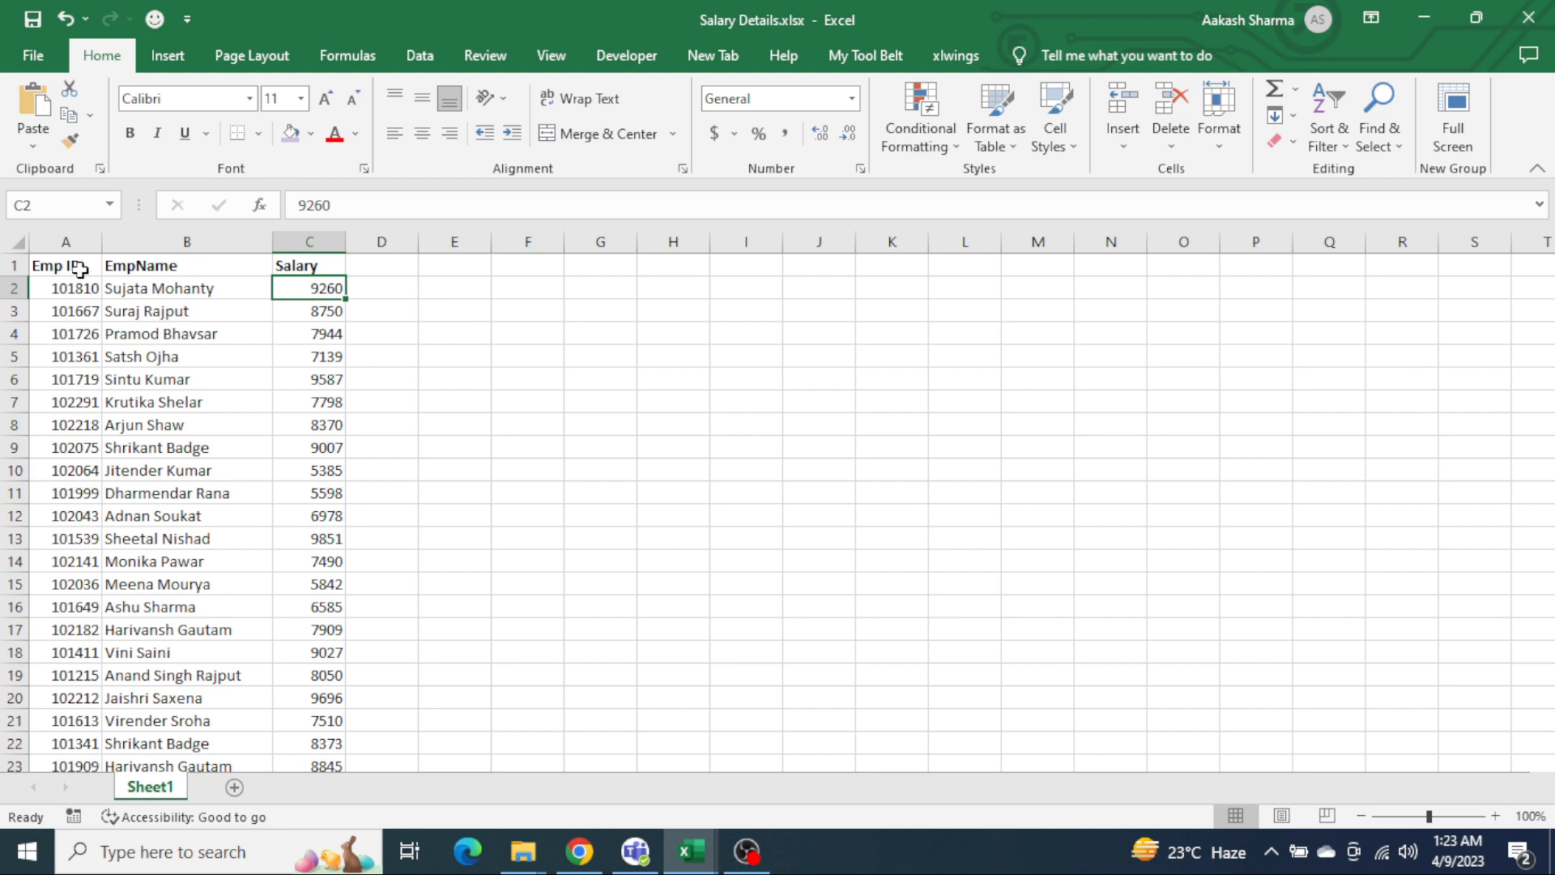
Step: Examine the Emp ID, EmpName and Salary columns, then close Salary Details.xlsx and return to the working file
click(71, 240)
click(186, 239)
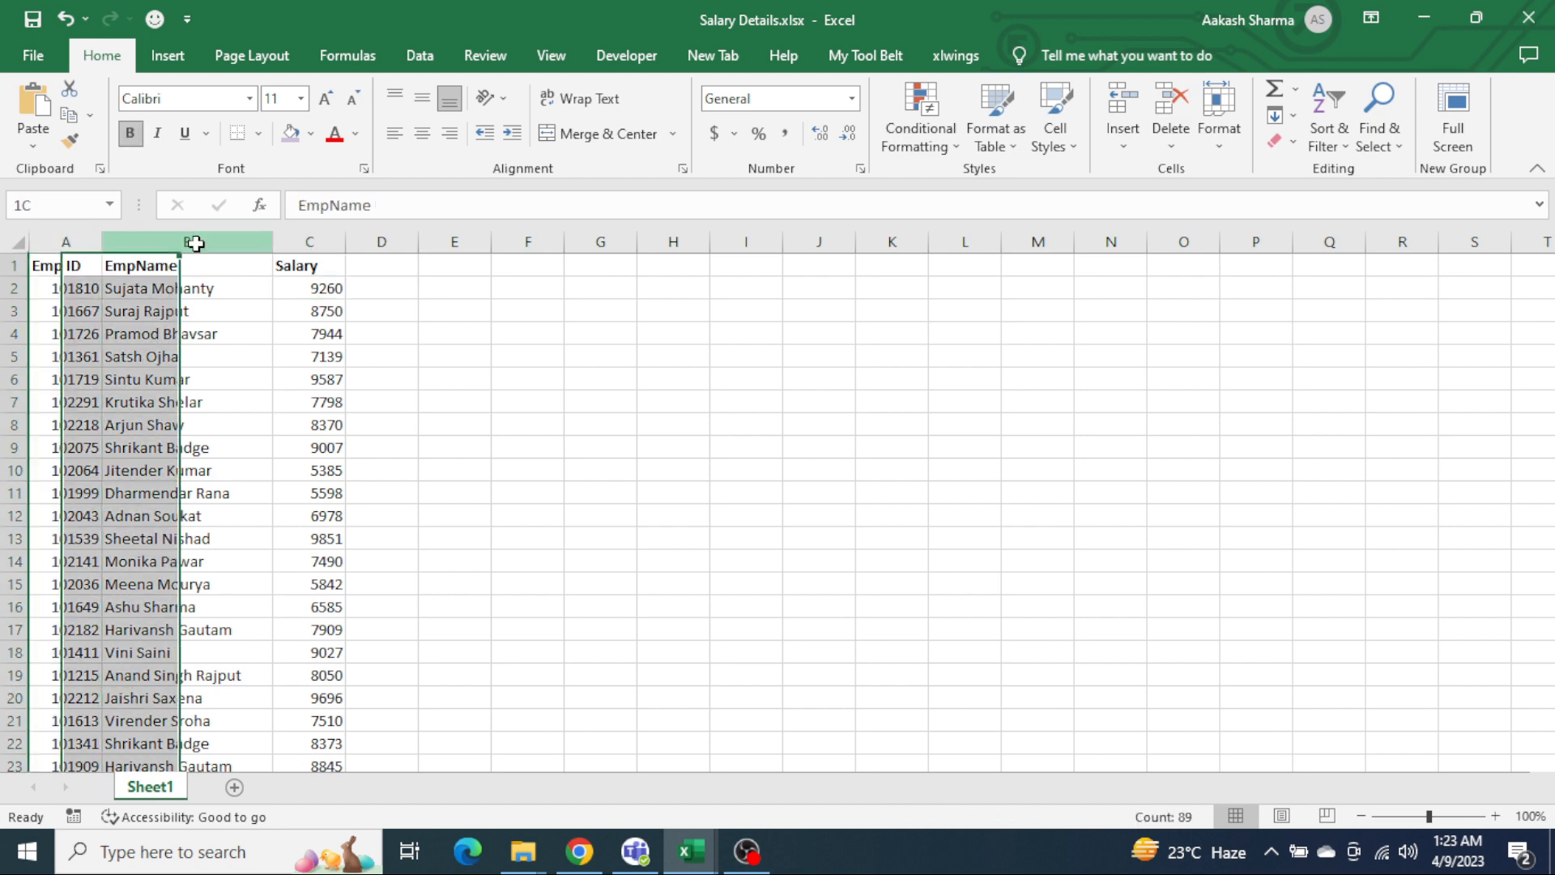
click(308, 240)
key(ctrl+w)
key(alt+Tab)
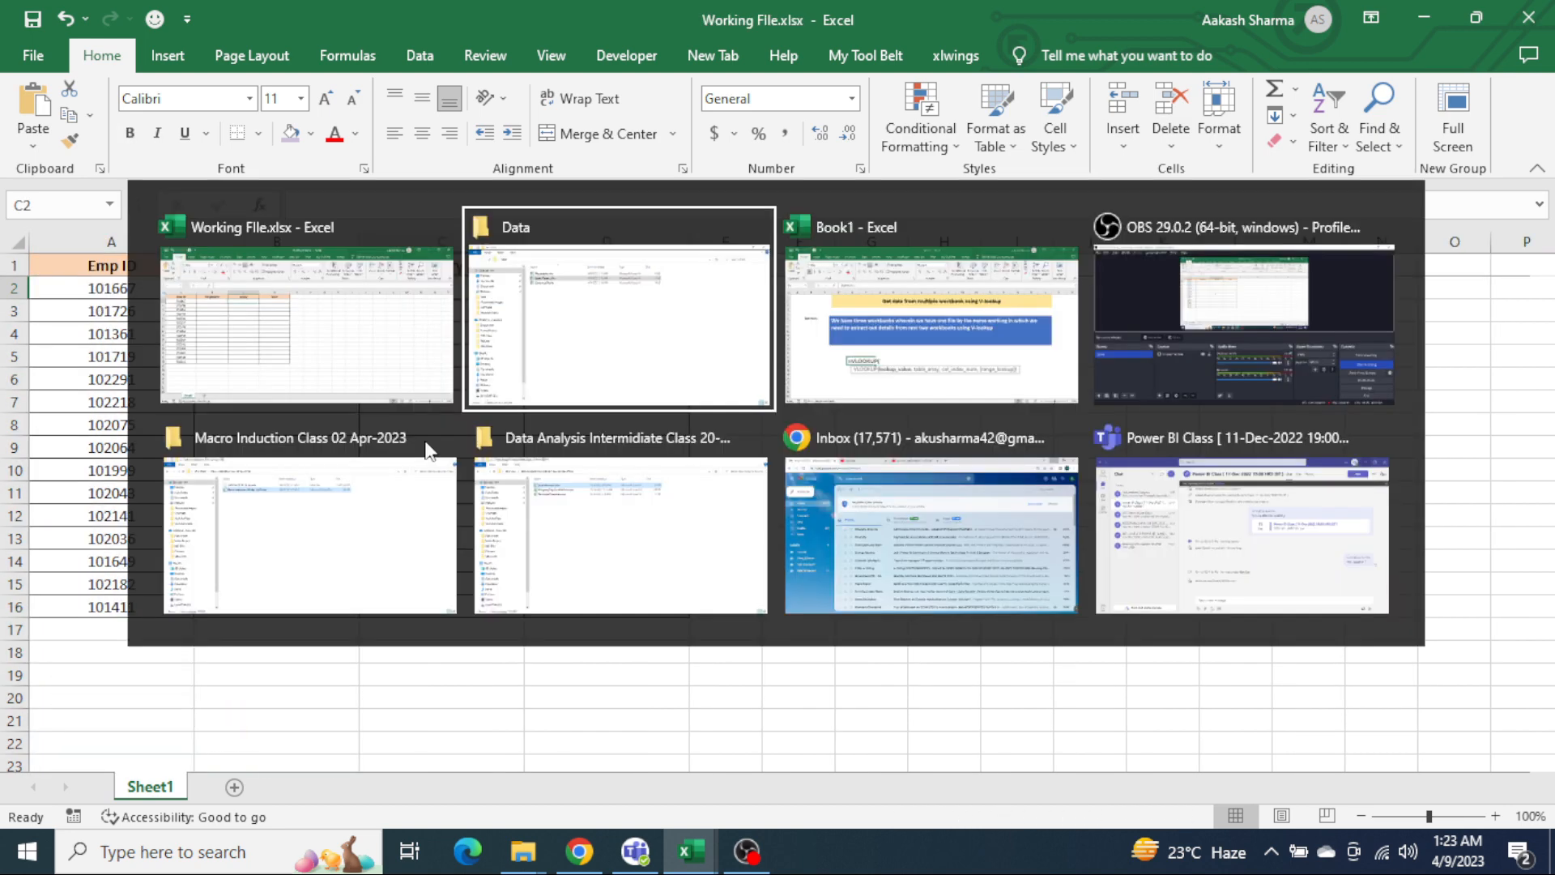
key(alt+Tab)
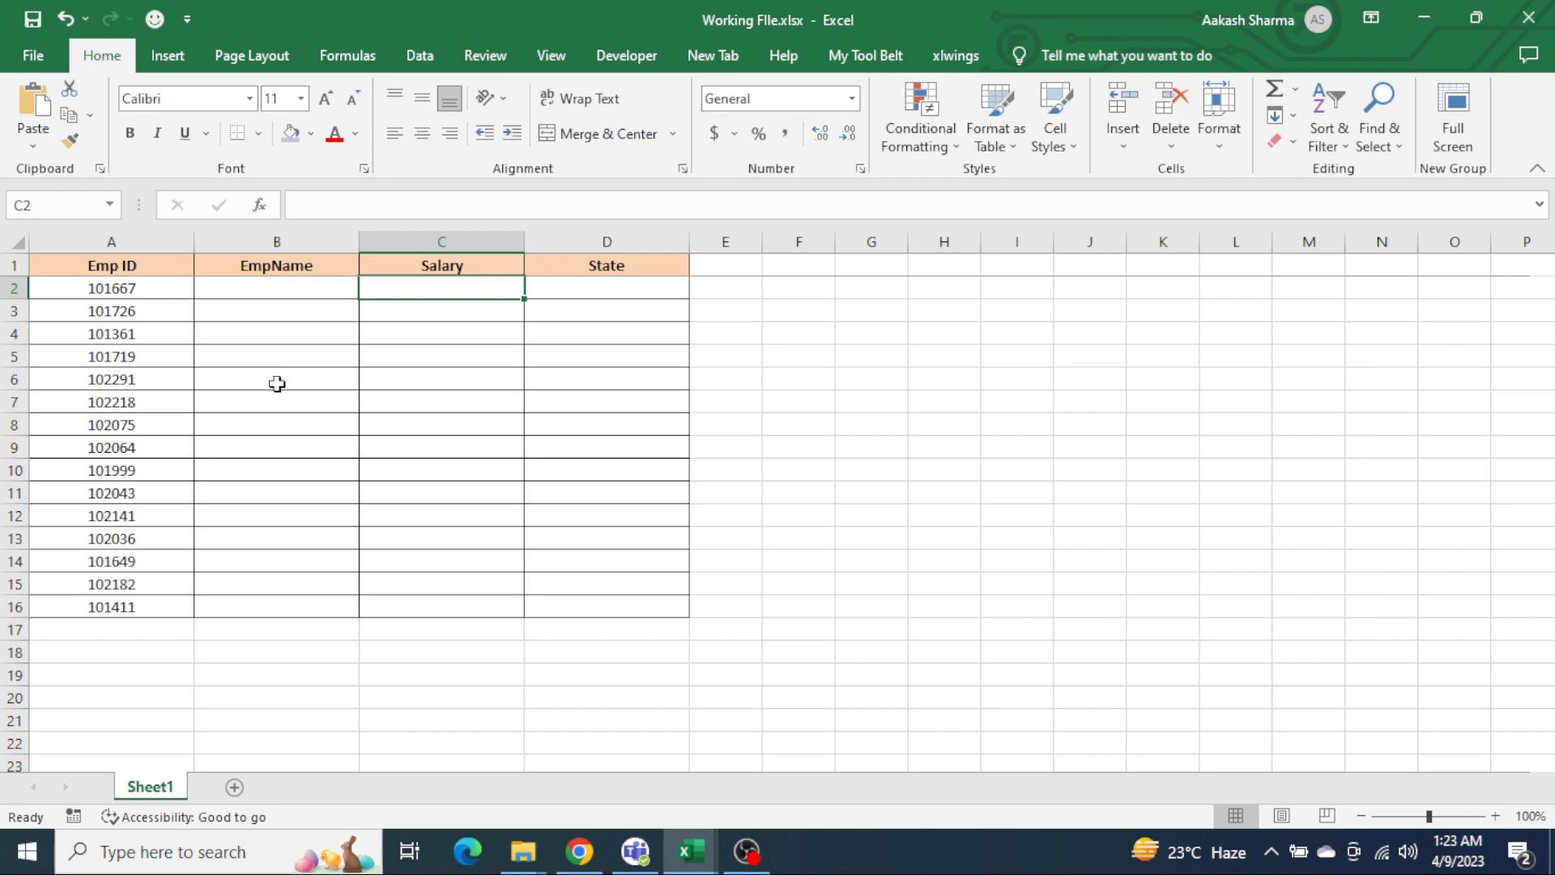
Step: Select cell B2 under EmpName, reopen Masterdata.xlsx from the Data folder, and return to Working FIle.xlsx
click(151, 290)
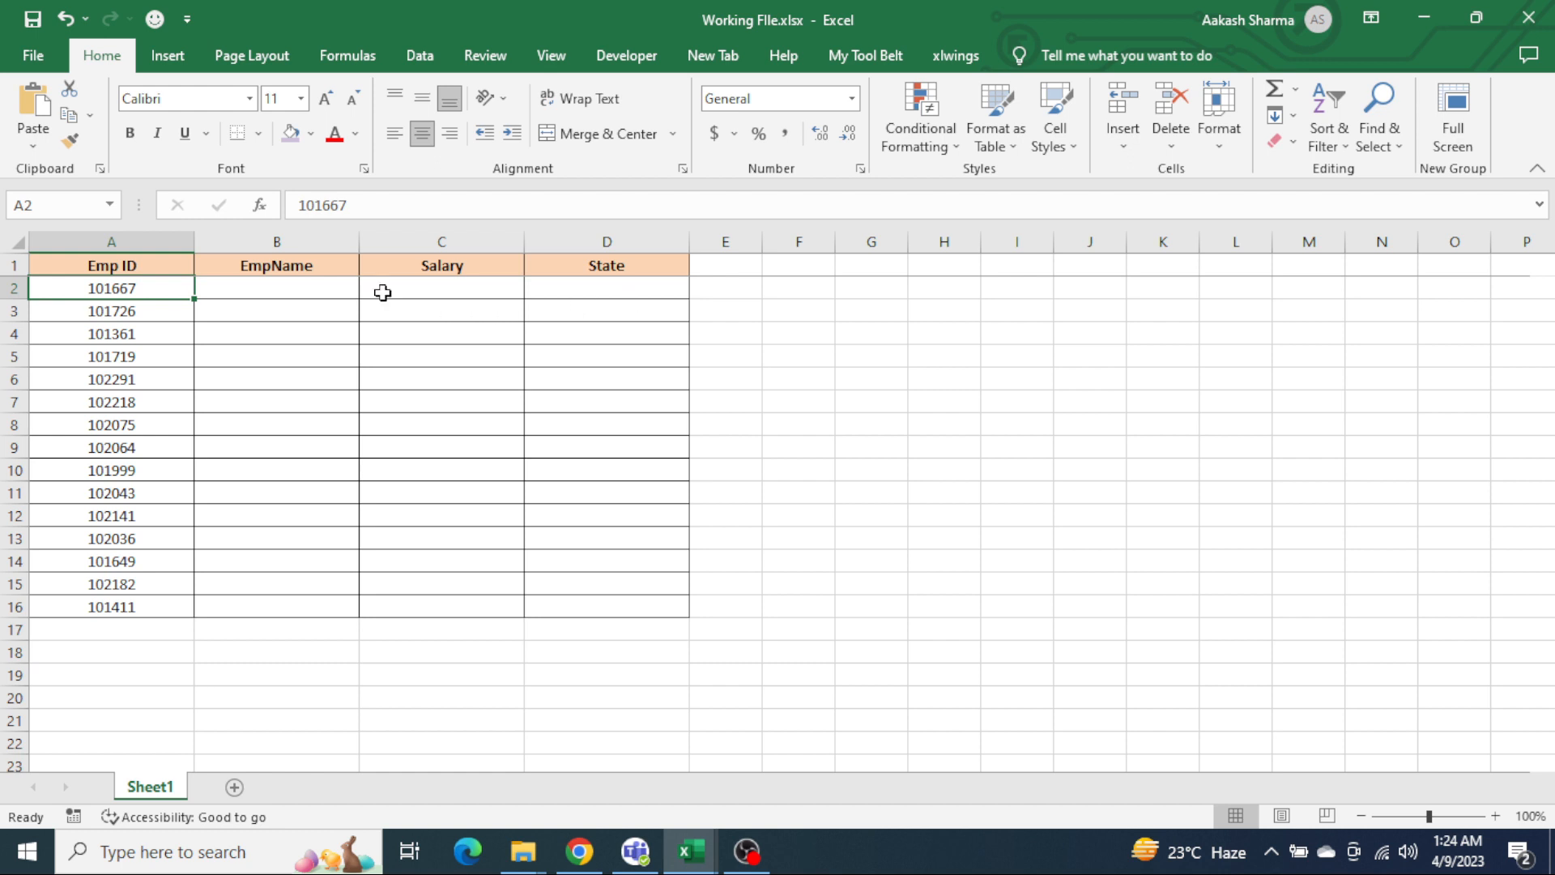
click(329, 298)
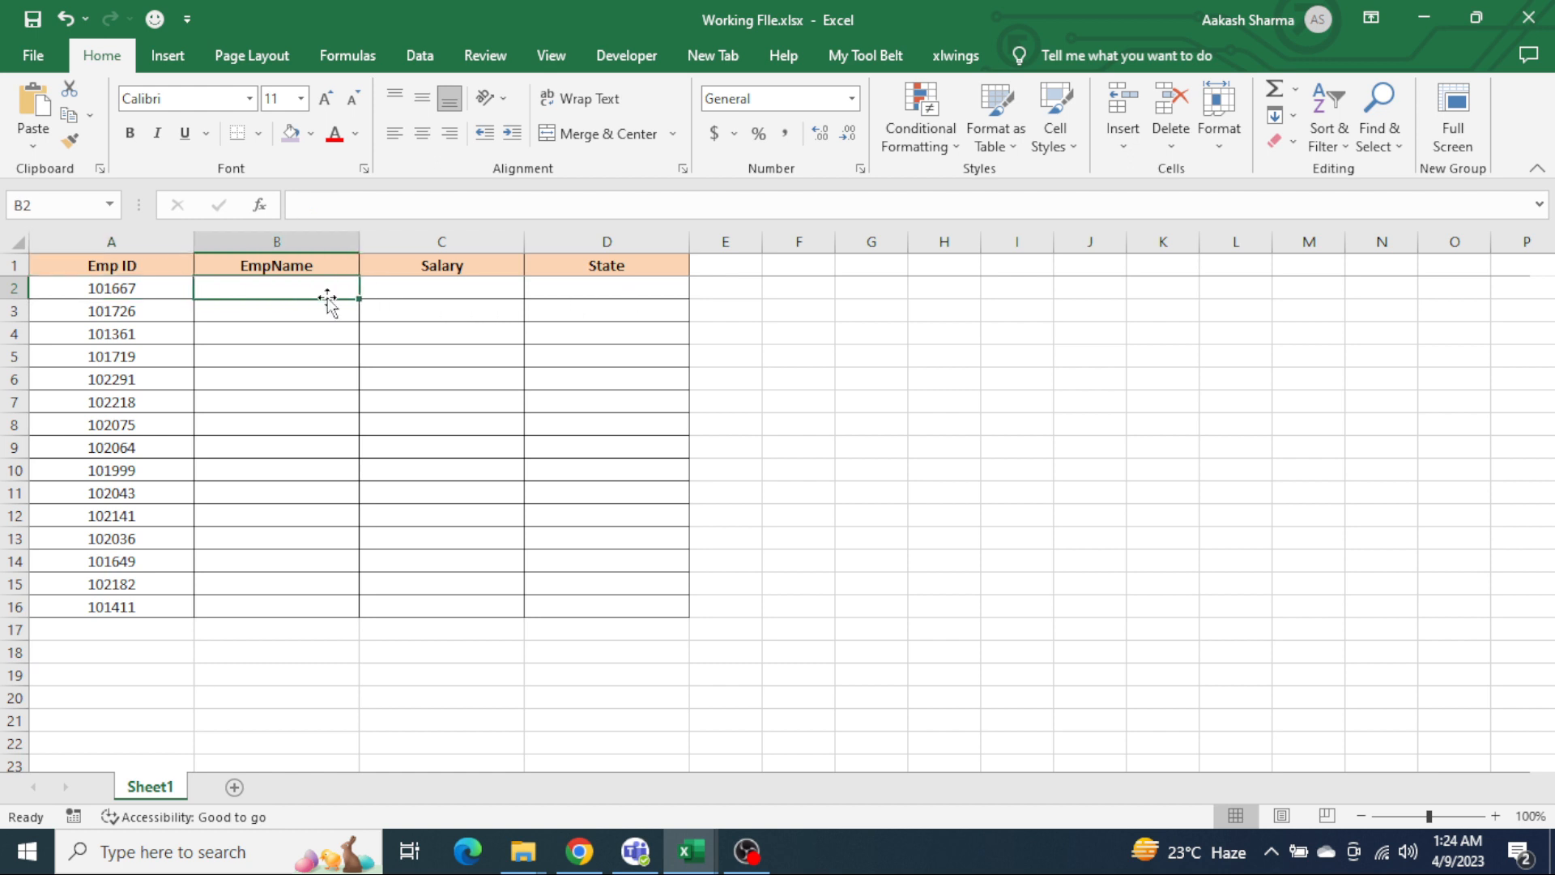
key(alt+Tab)
key(Up)
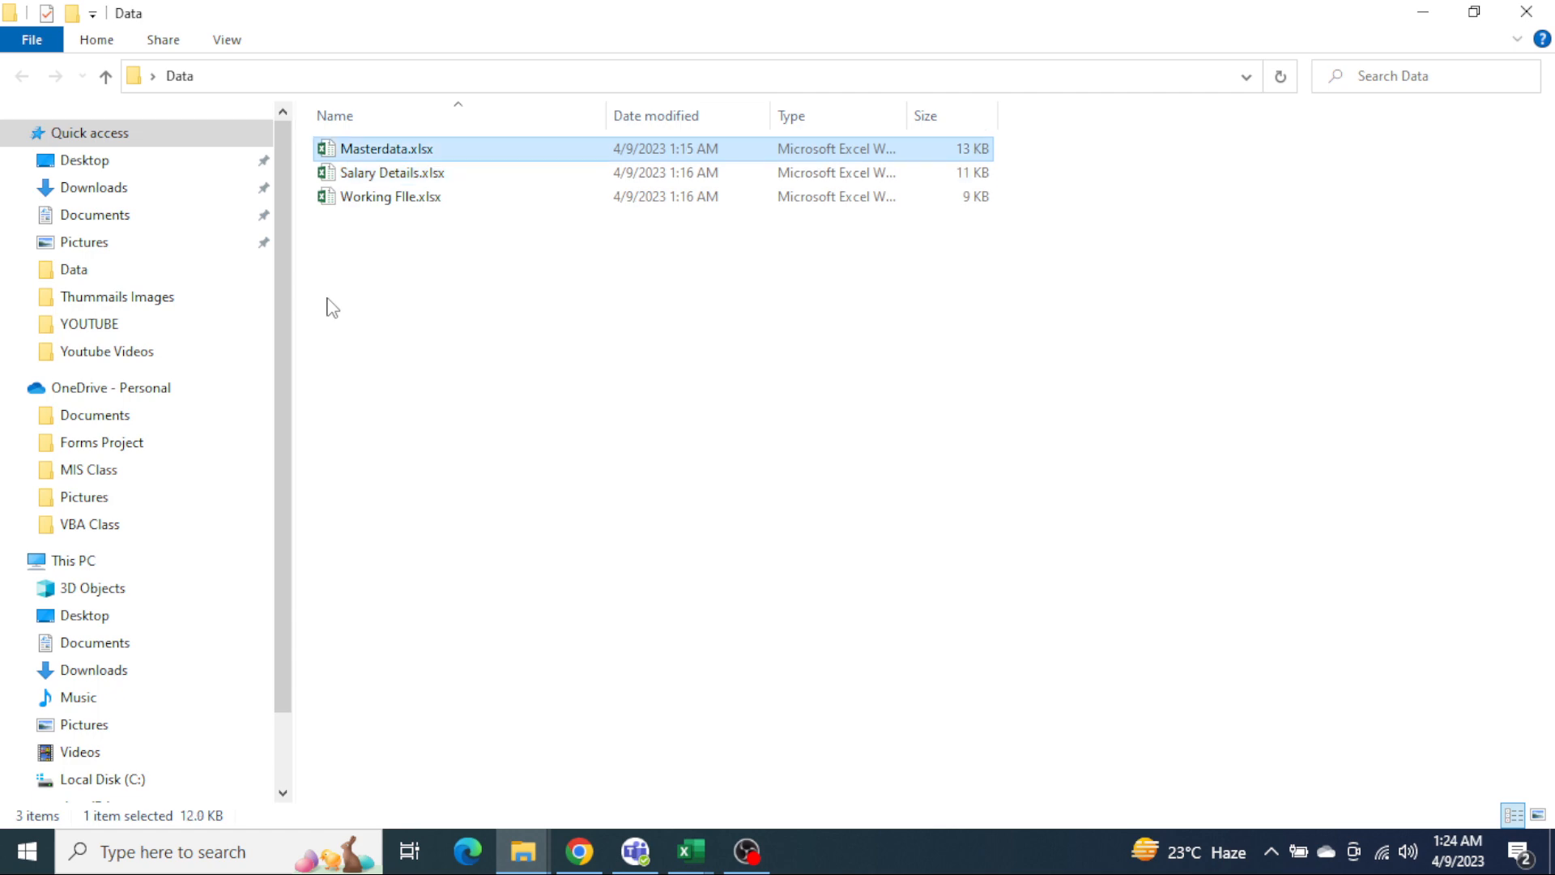
key(Return)
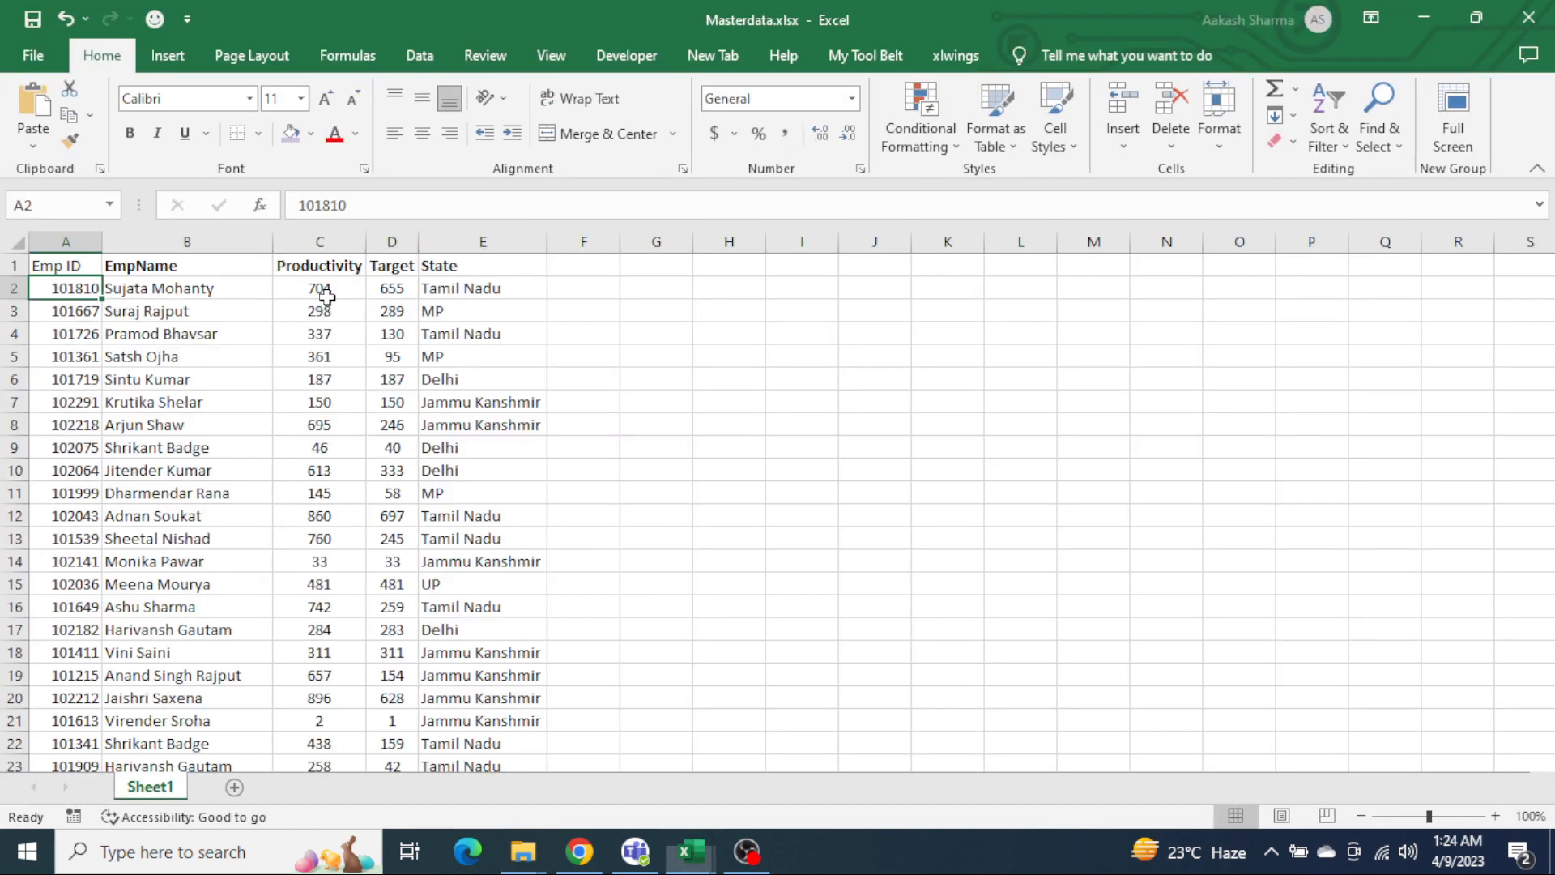
key(ctrl+Tab)
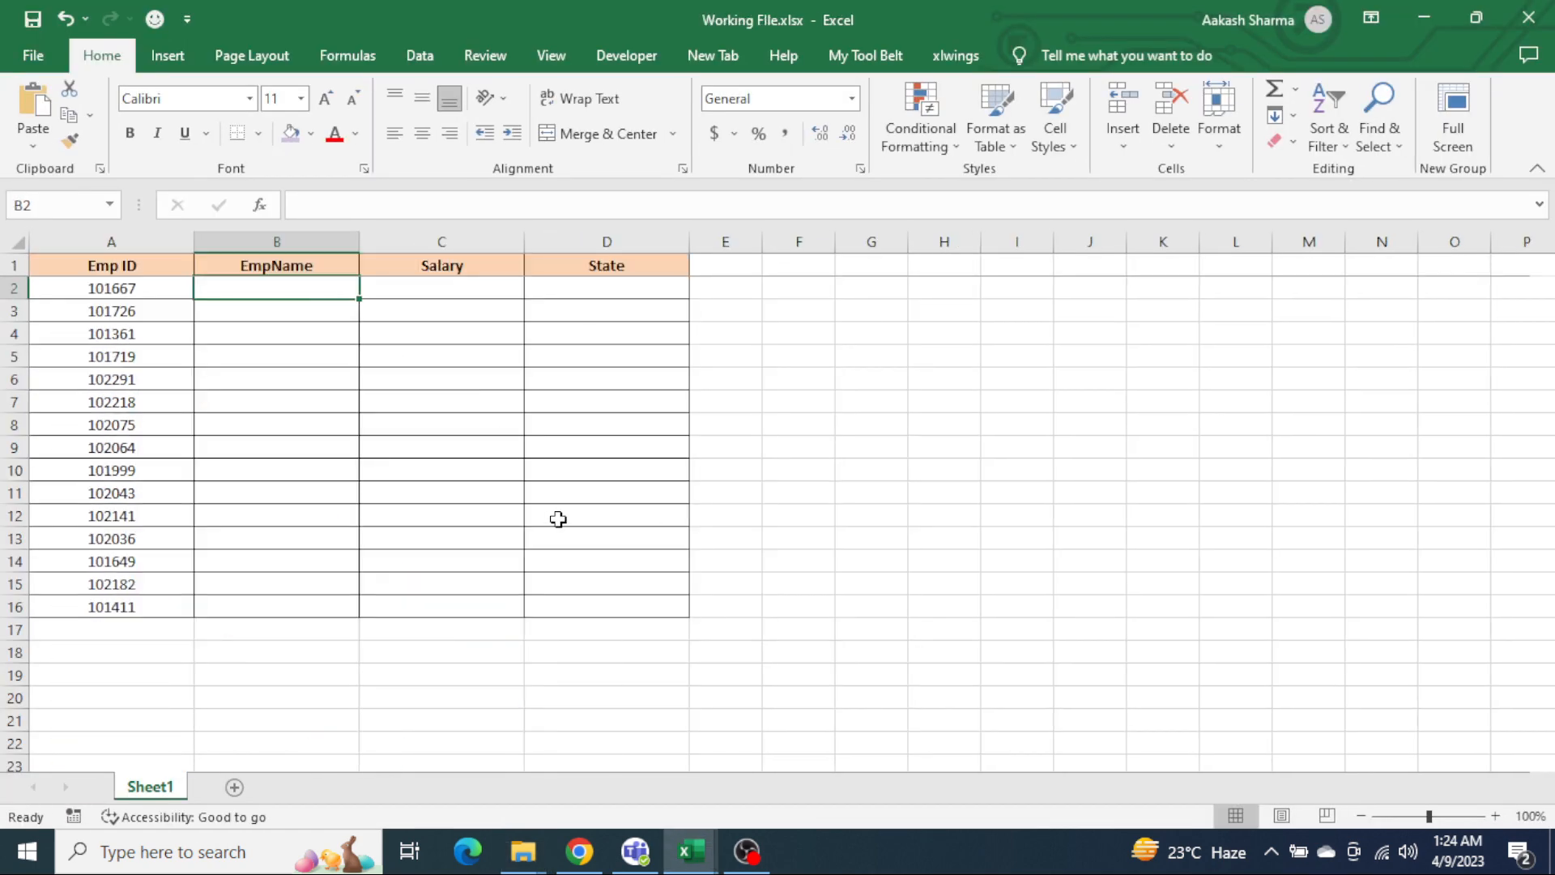
text(=vl)
key(Tab)
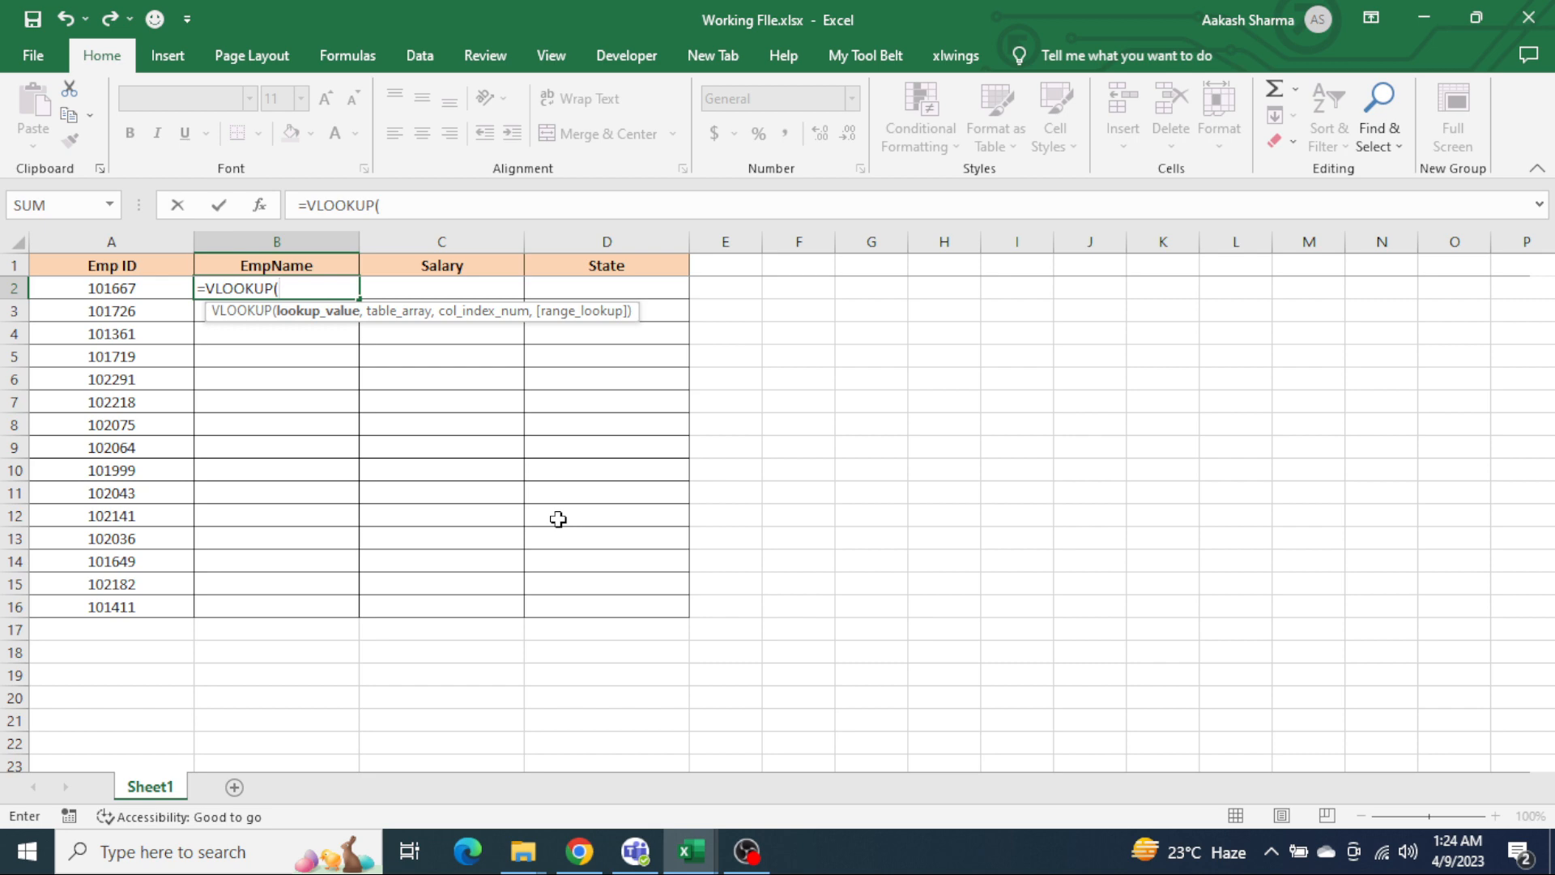
key(Left)
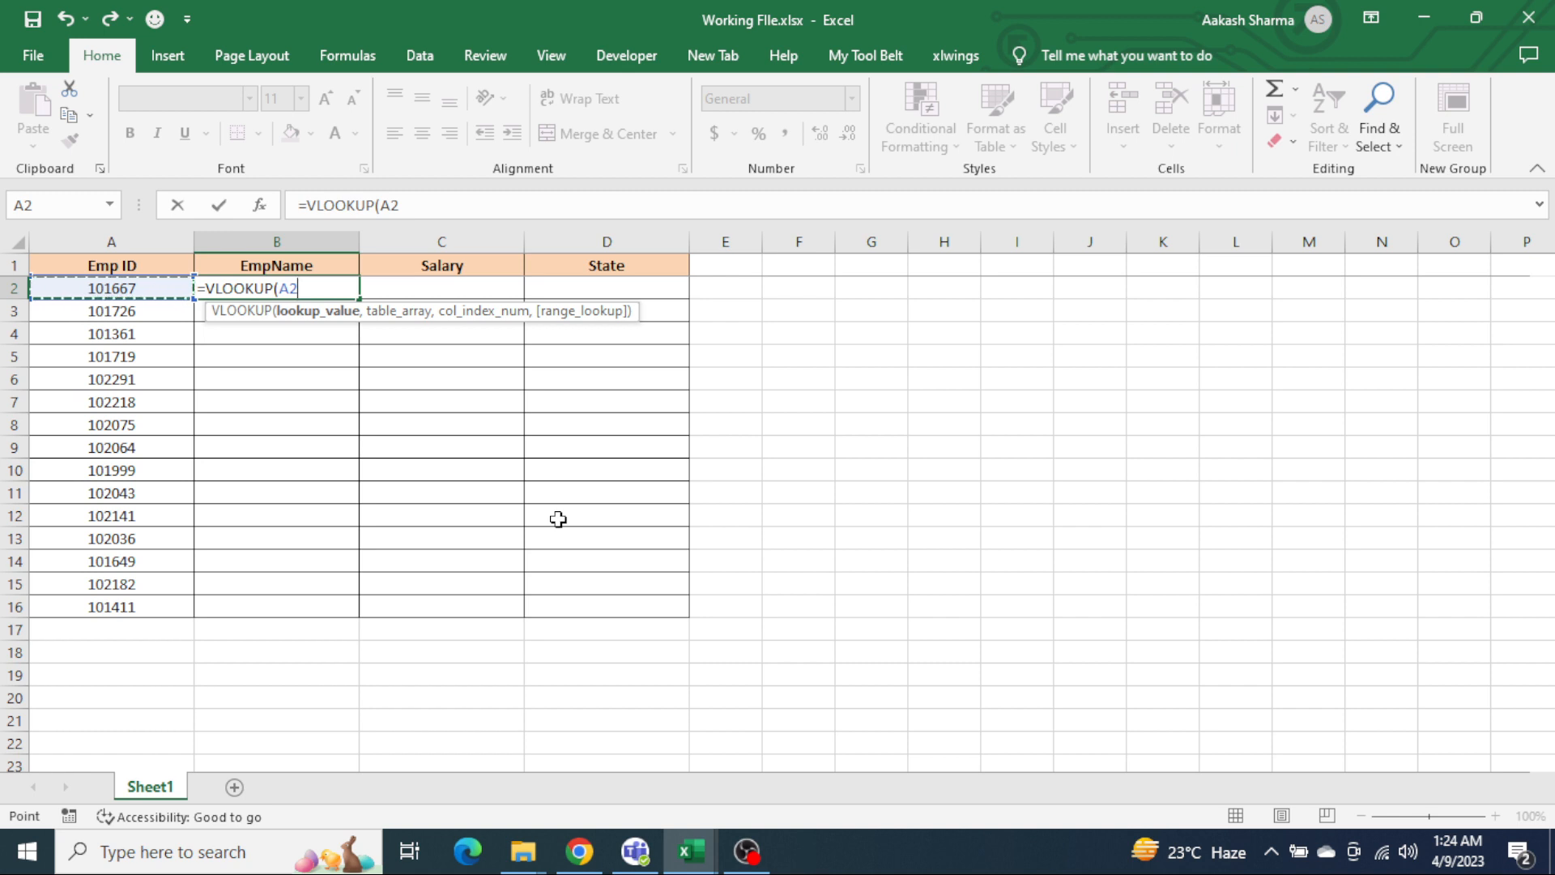
text(,)
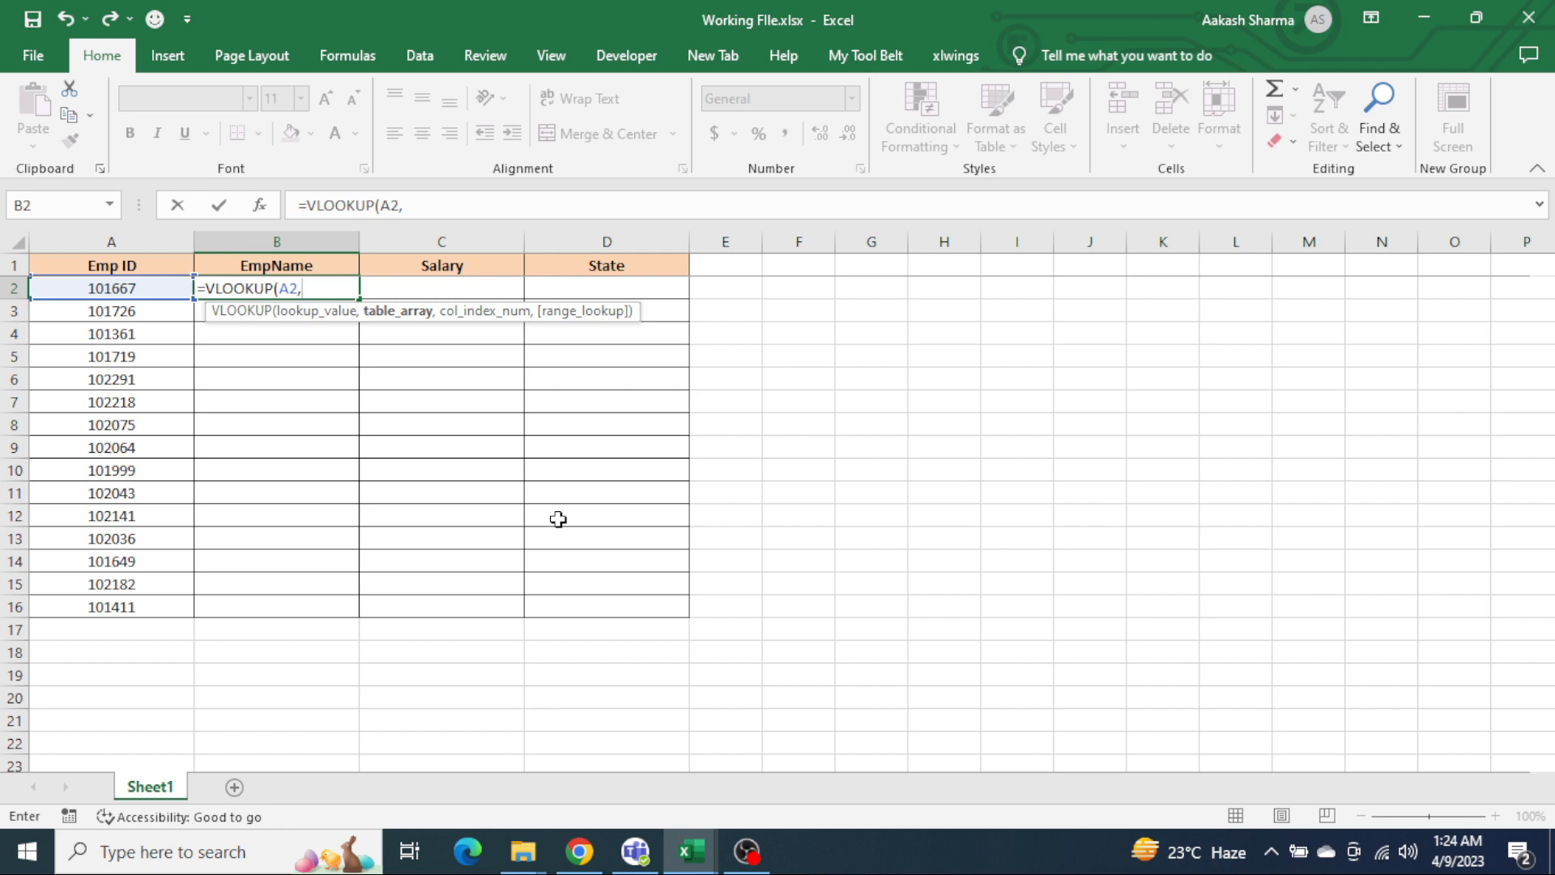
key(alt+Tab)
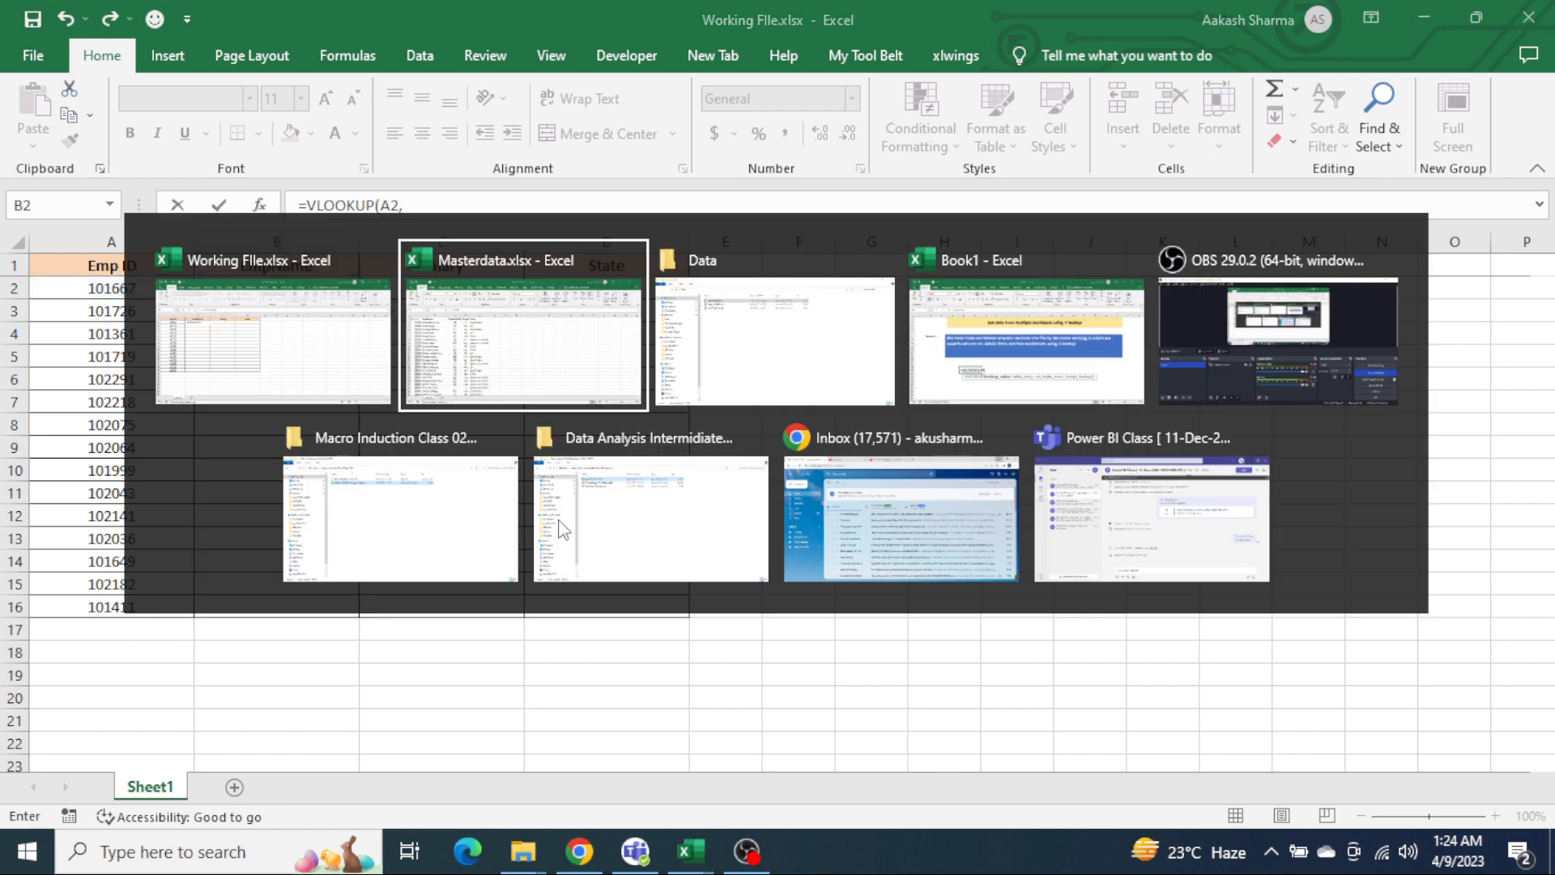
key(Up)
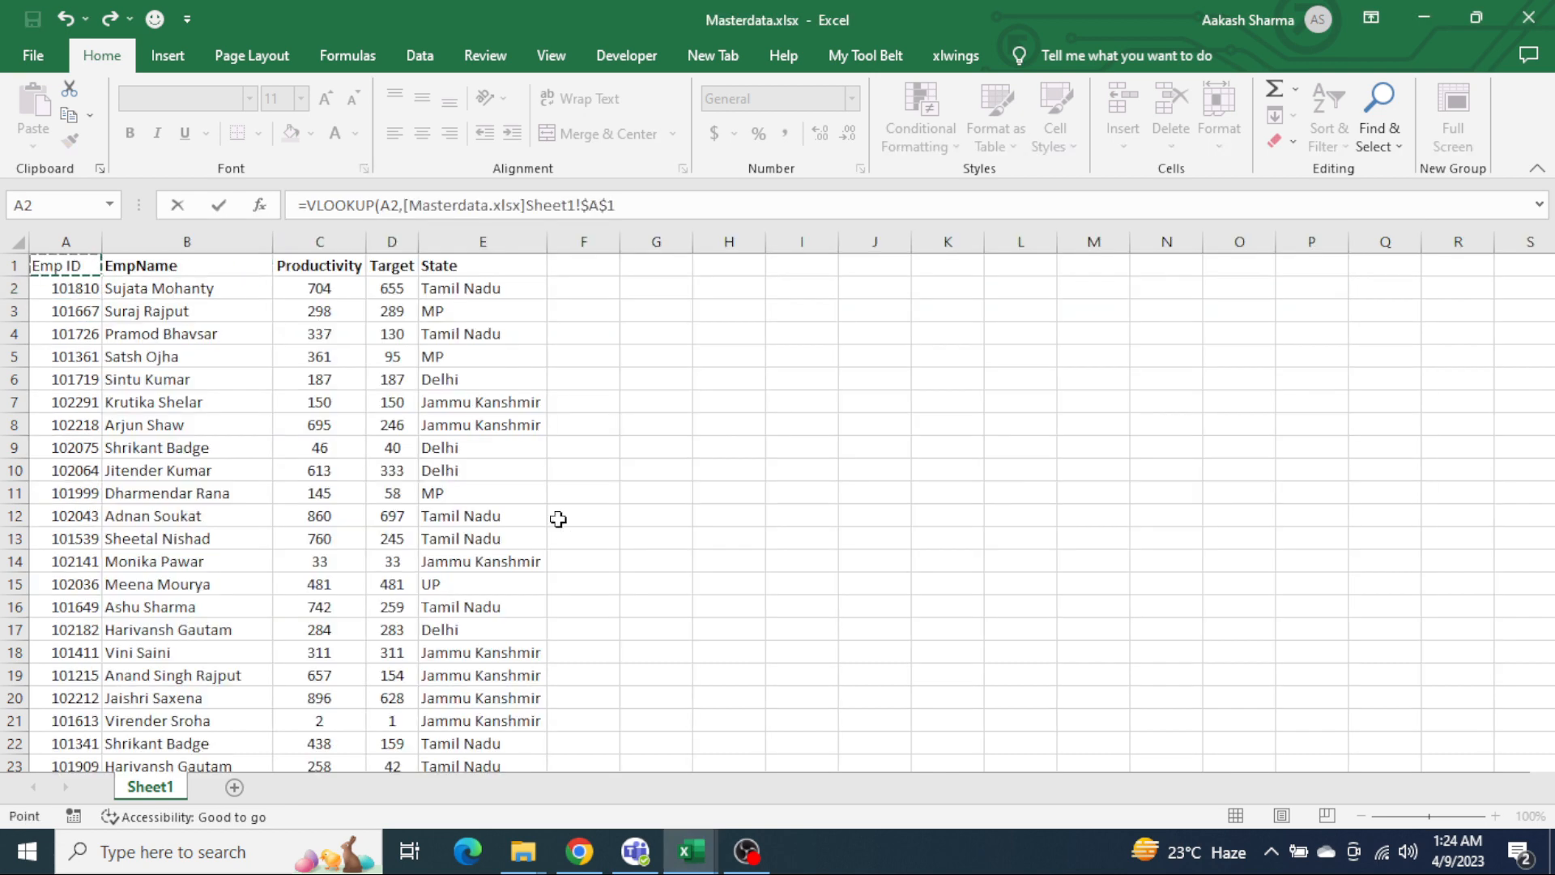
key(ctrl+space)
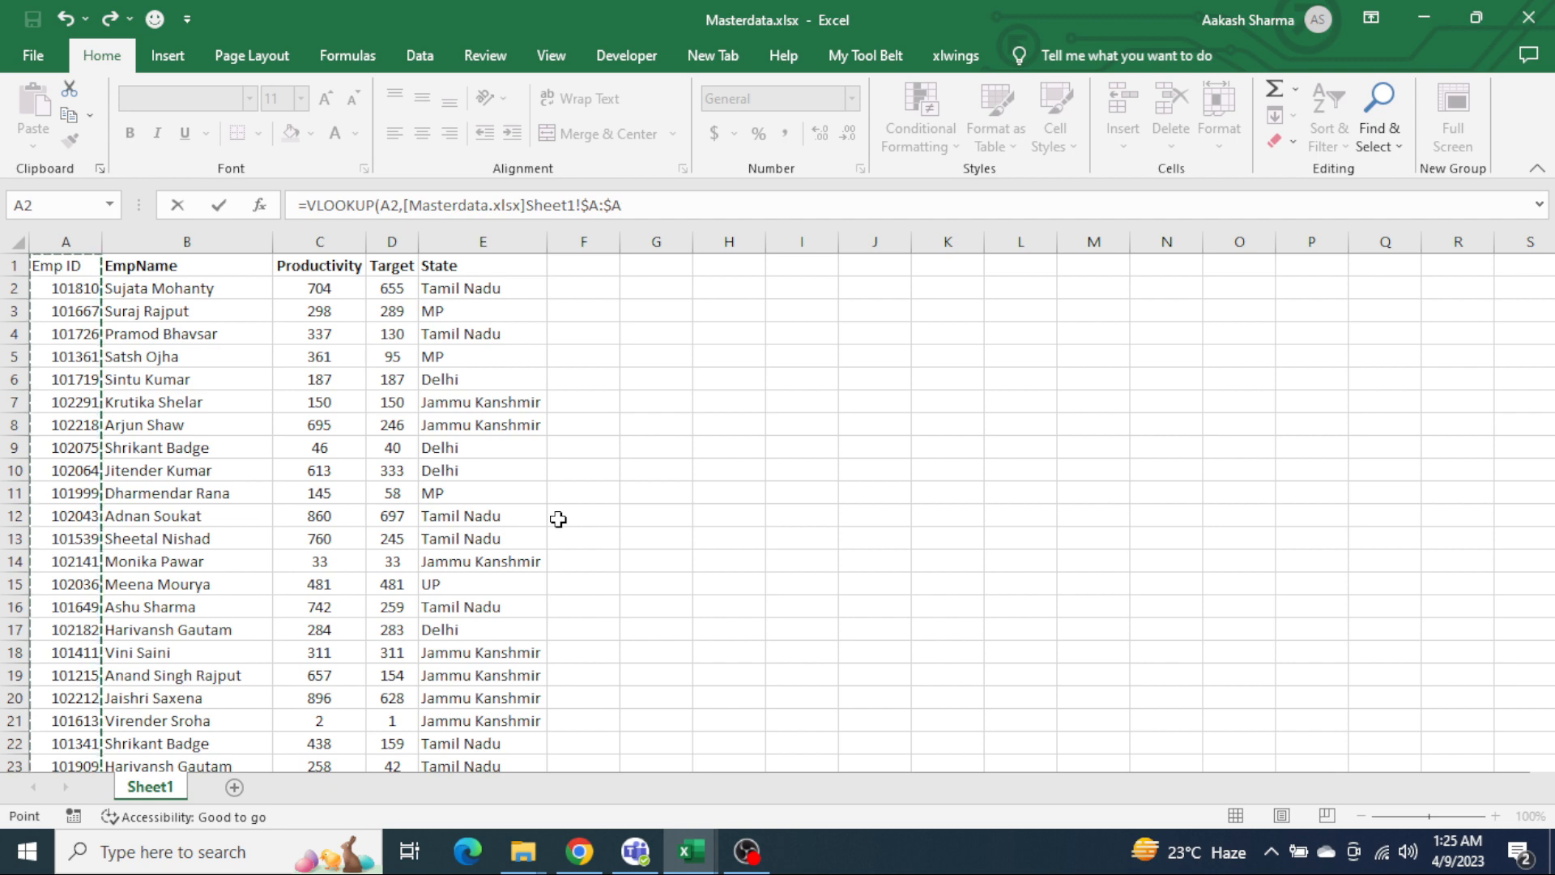
key(shift+Right)
key(shift+Right)
key(shift+Right)
key(shift+Right)
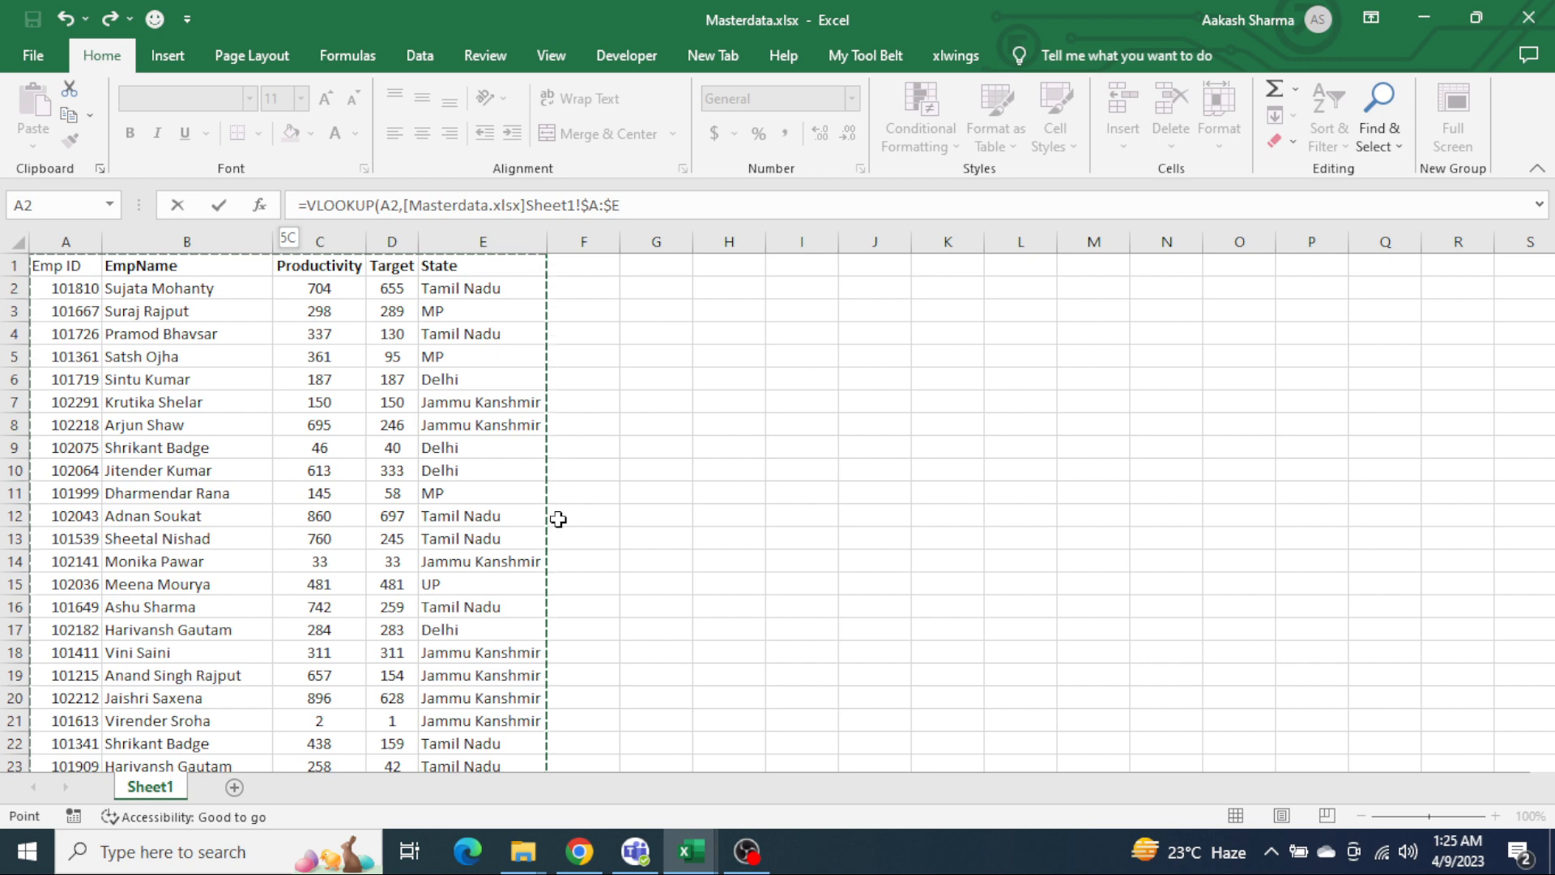
text(,)
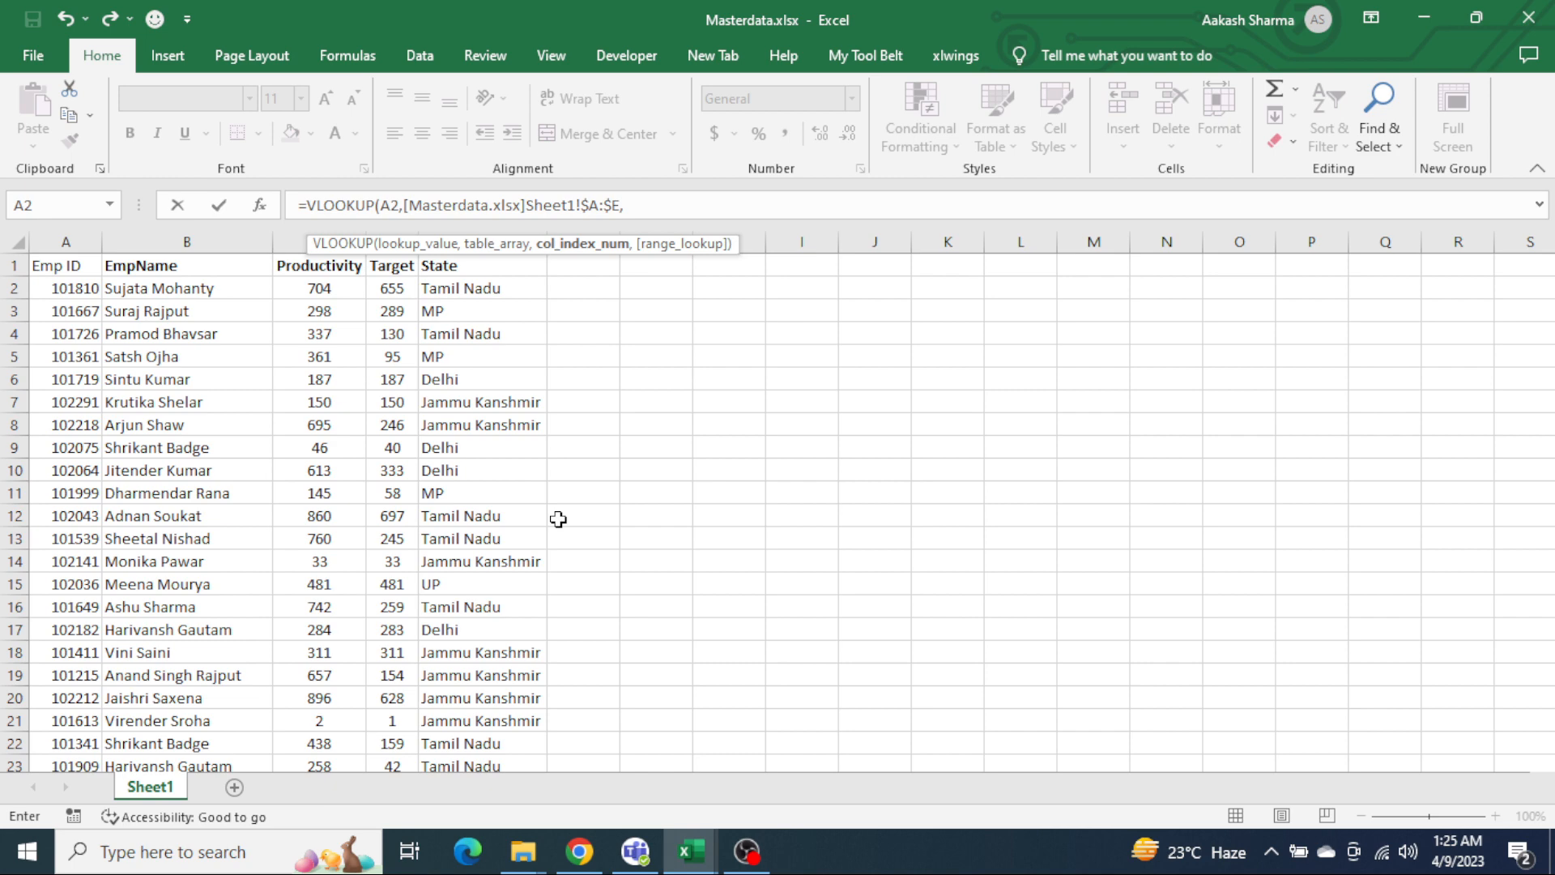
key(Escape)
Step: Switch to Masterdata.xlsx and move the whole employee table one column over so that it starts in B1
key(alt+Tab)
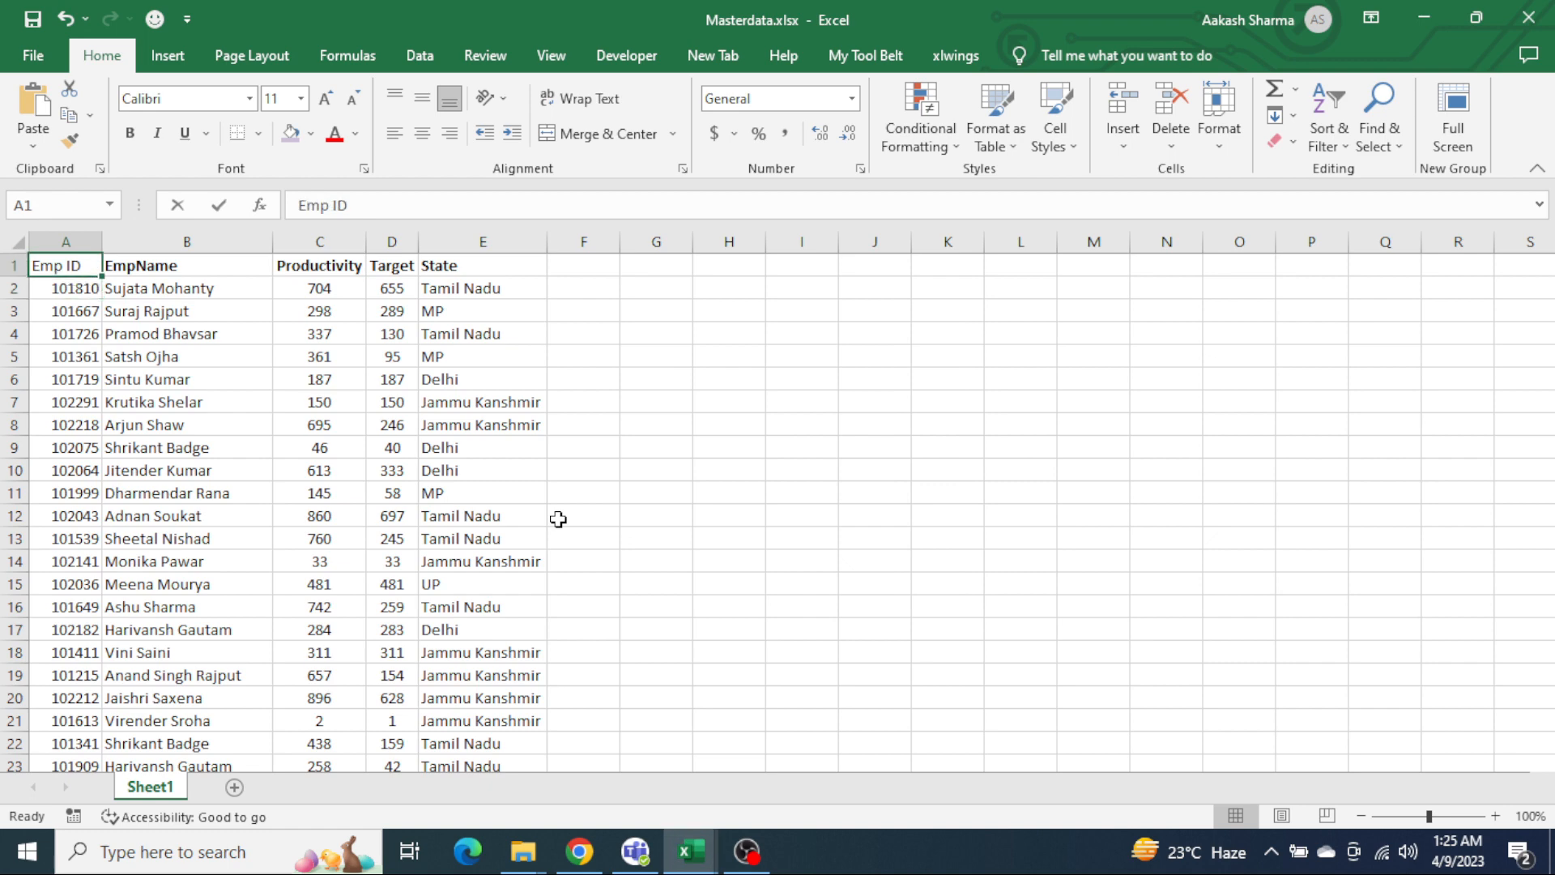
key(ctrl+shift+Down)
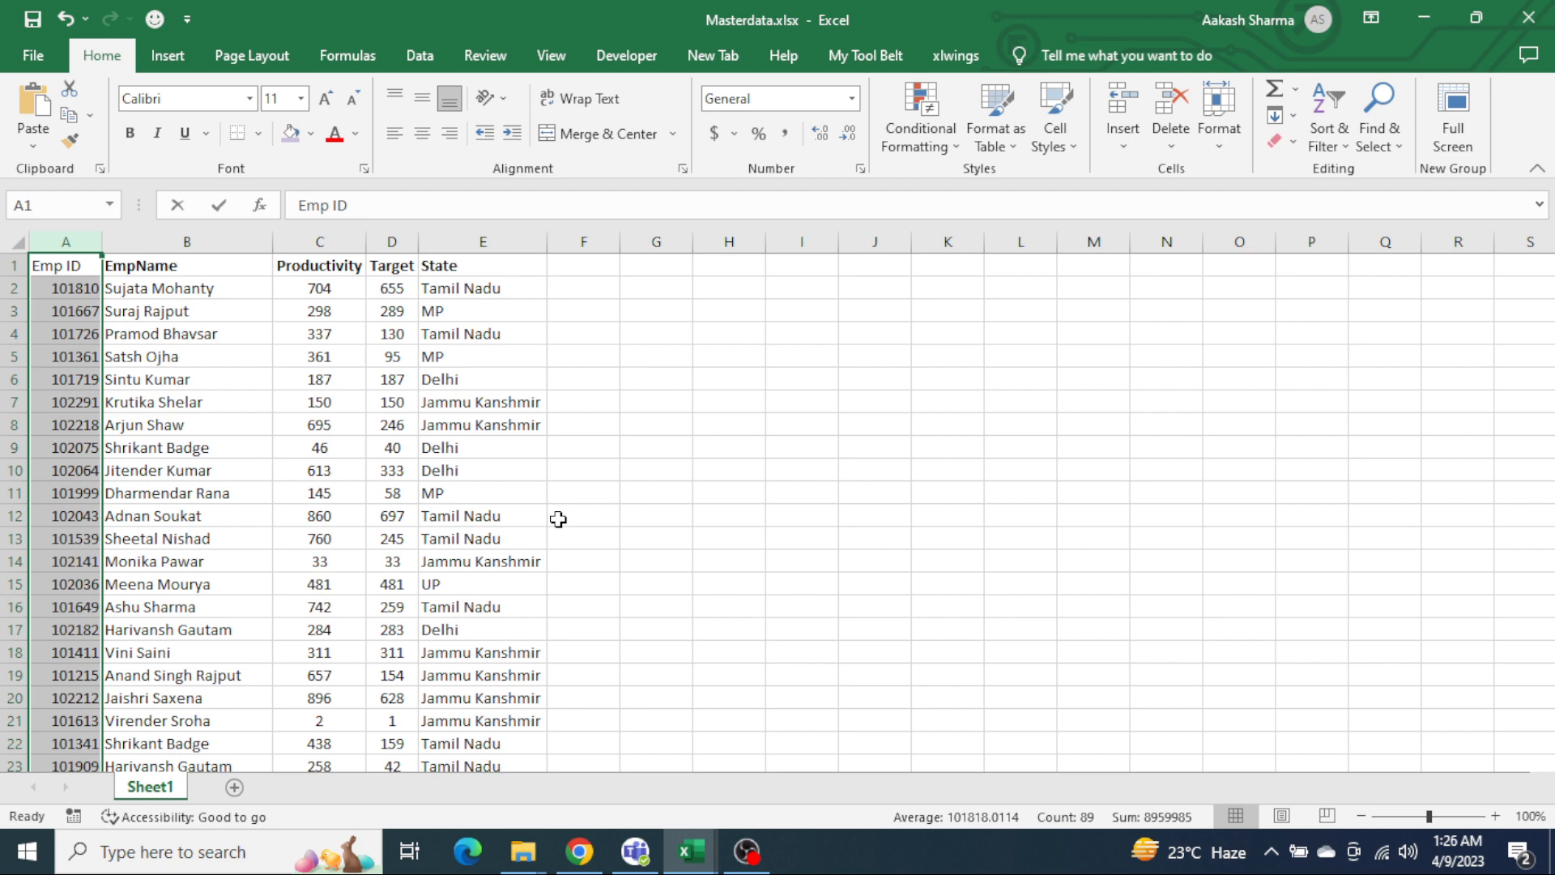
key(shift+Right)
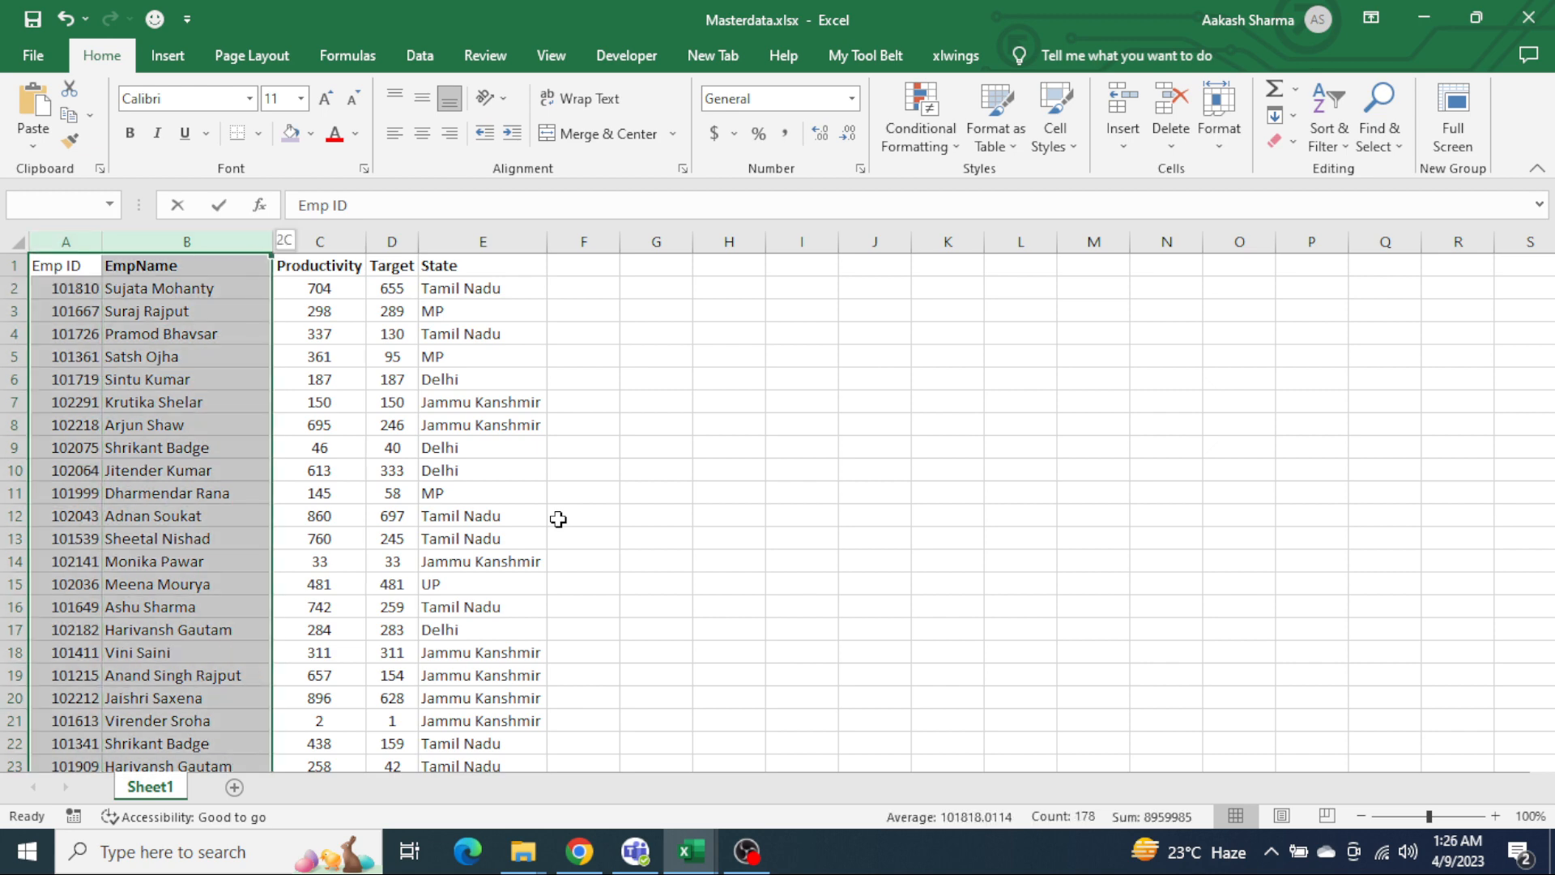
key(shift+Right)
key(shift+Right)
key(shift+Right)
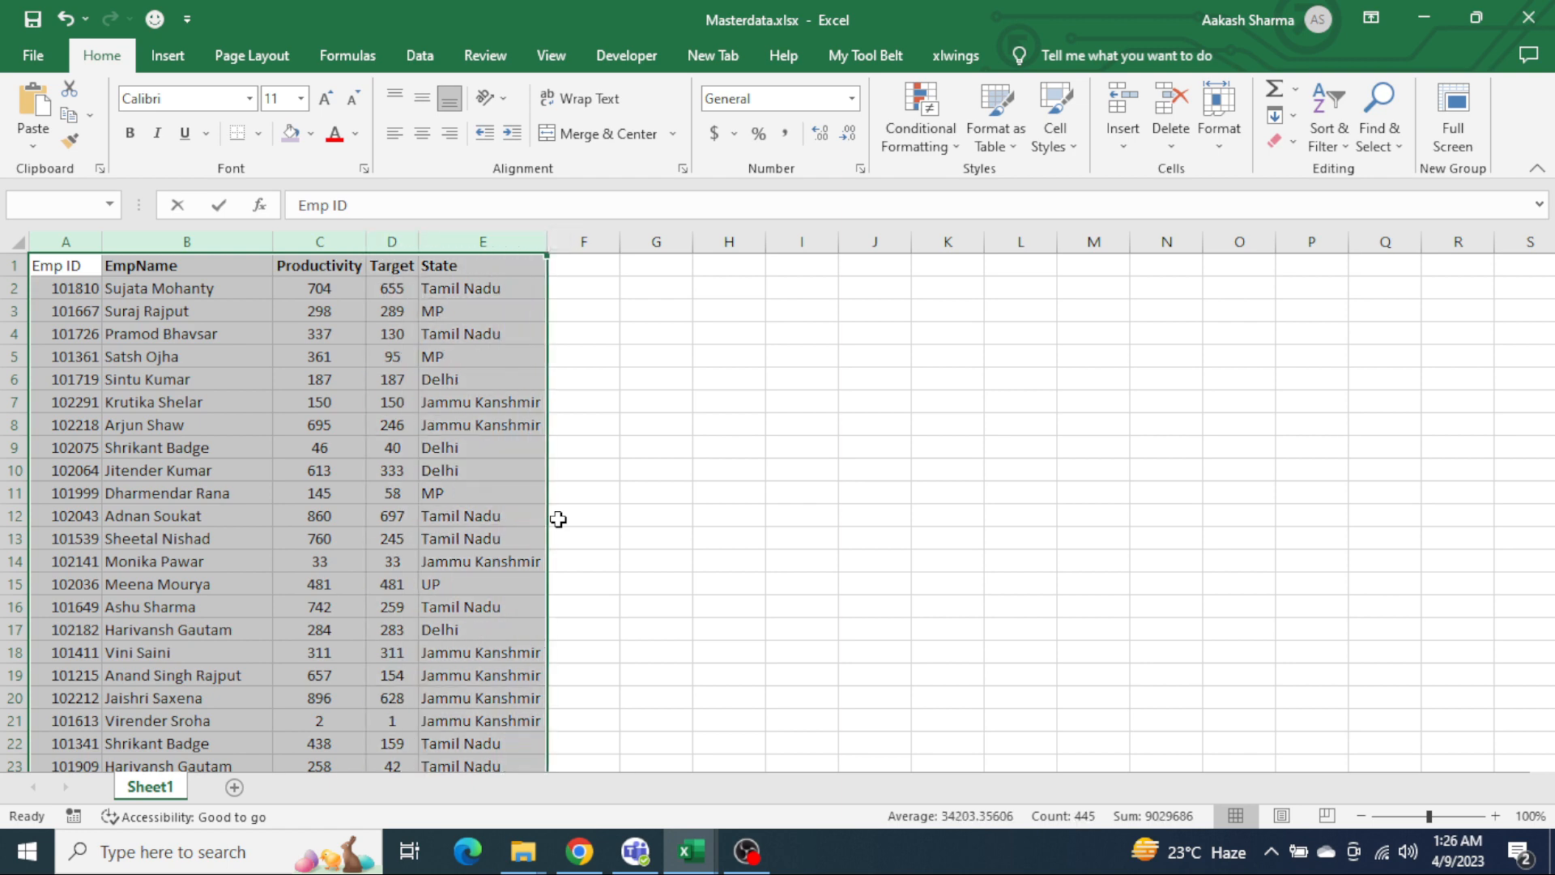
key(ctrl+Home)
key(ctrl+shift+Right)
key(ctrl+shift+Down)
key(ctrl+c)
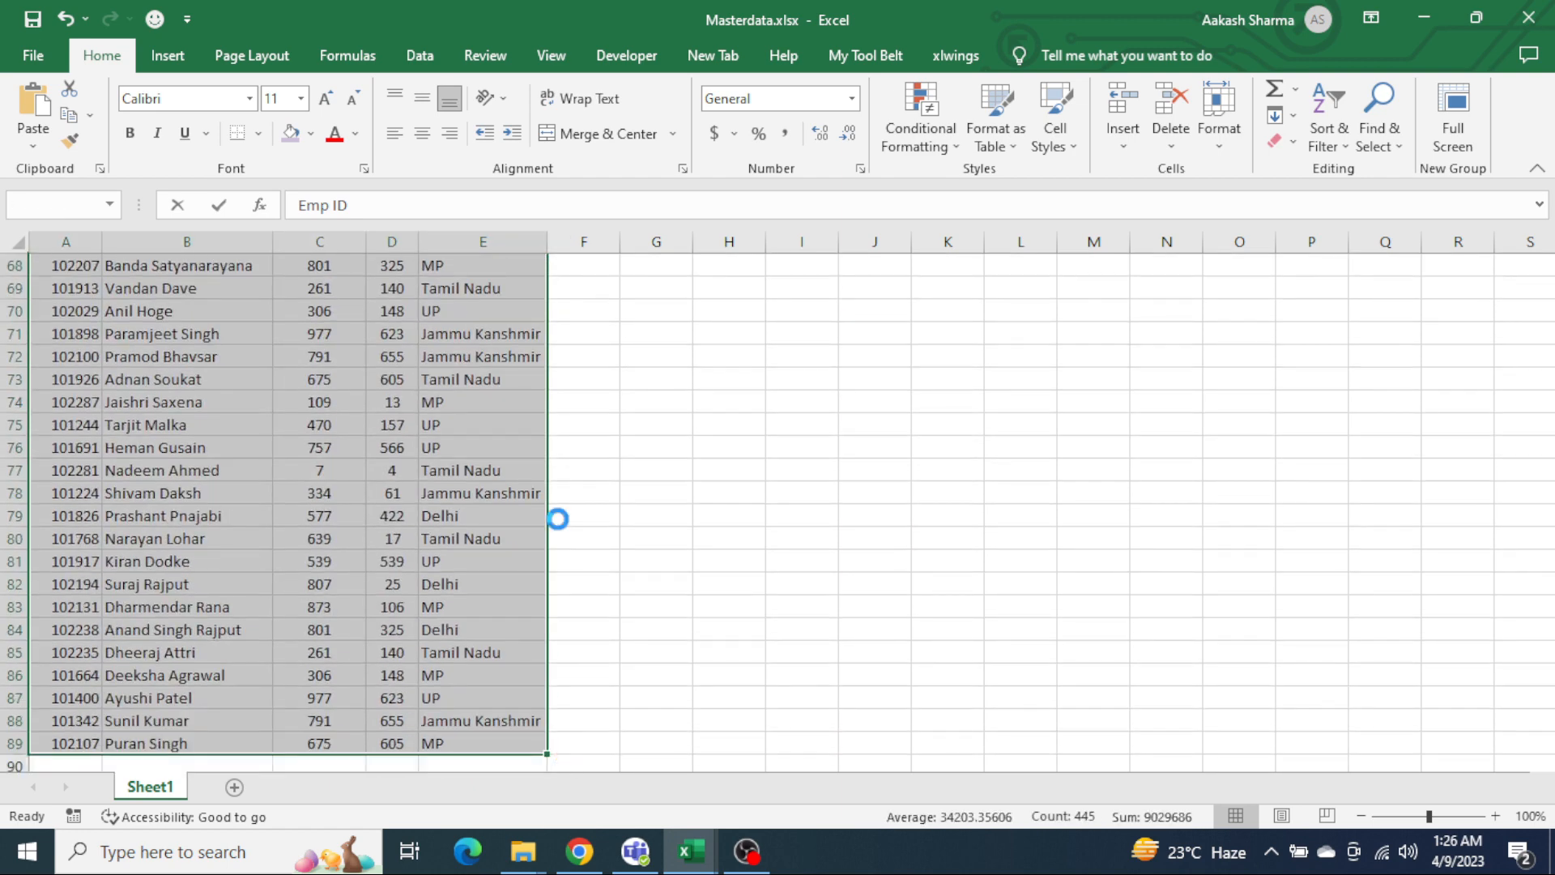
key(Right)
key(ctrl+v)
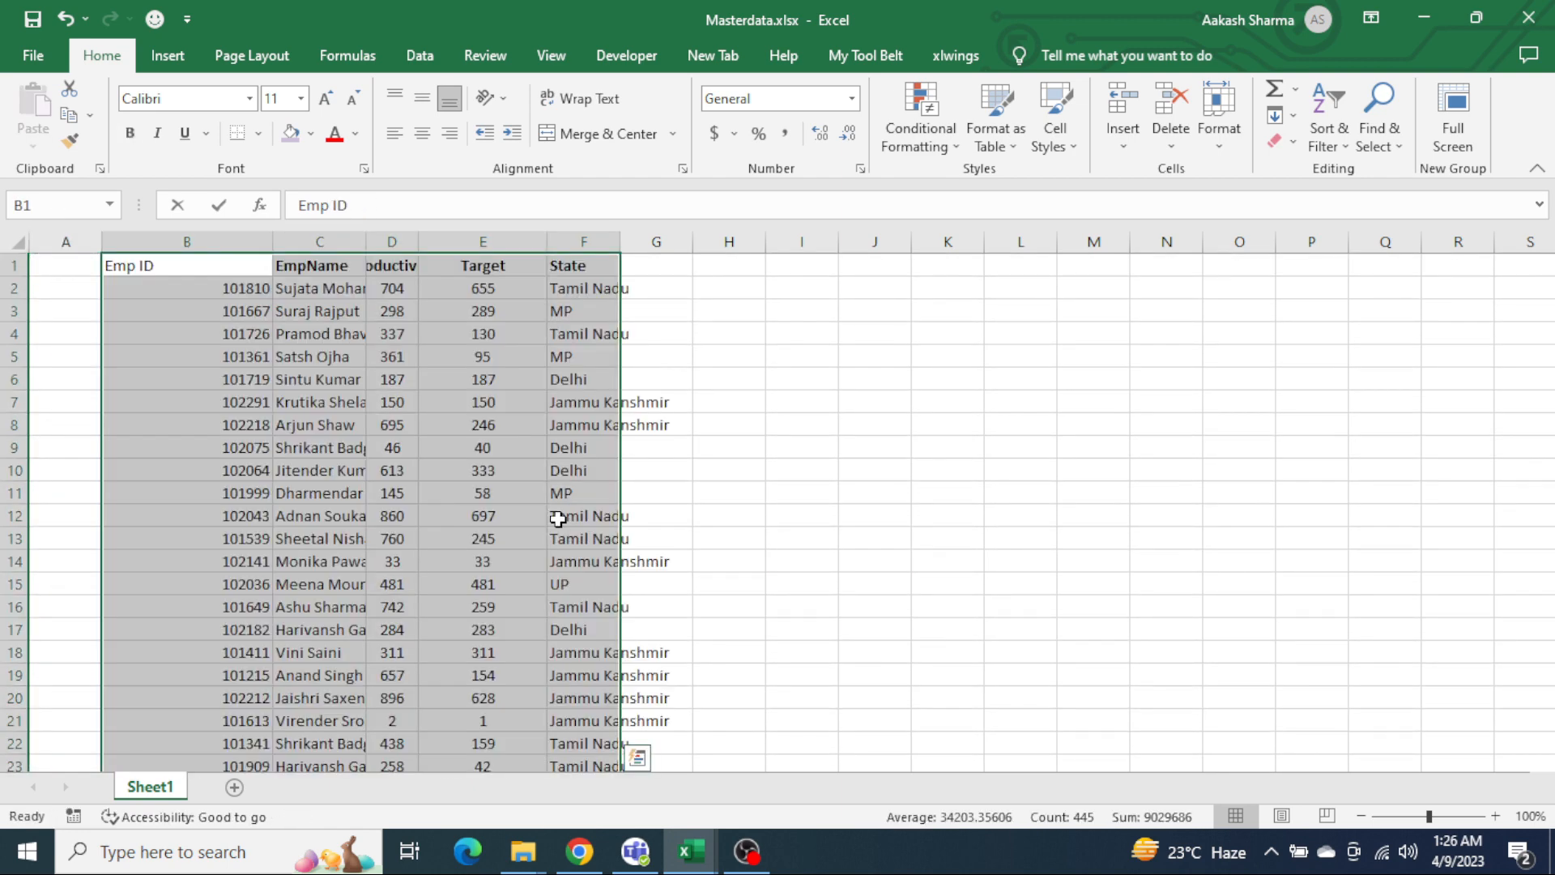
Step: Move the employee table in Masterdata.xlsx back so that it starts in A1
key(ctrl+Home)
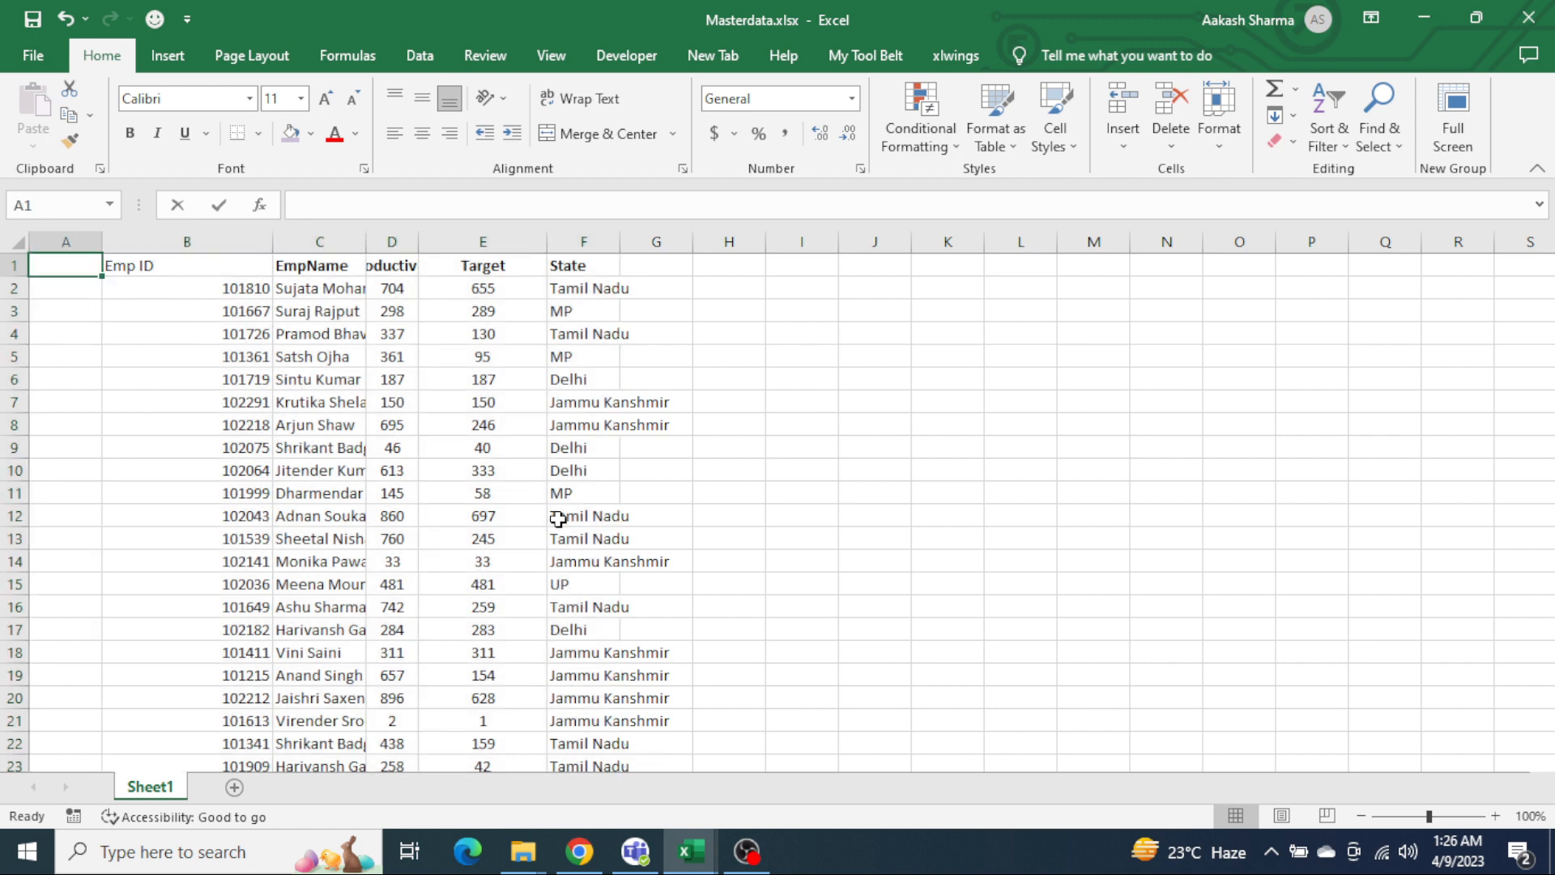
key(Right)
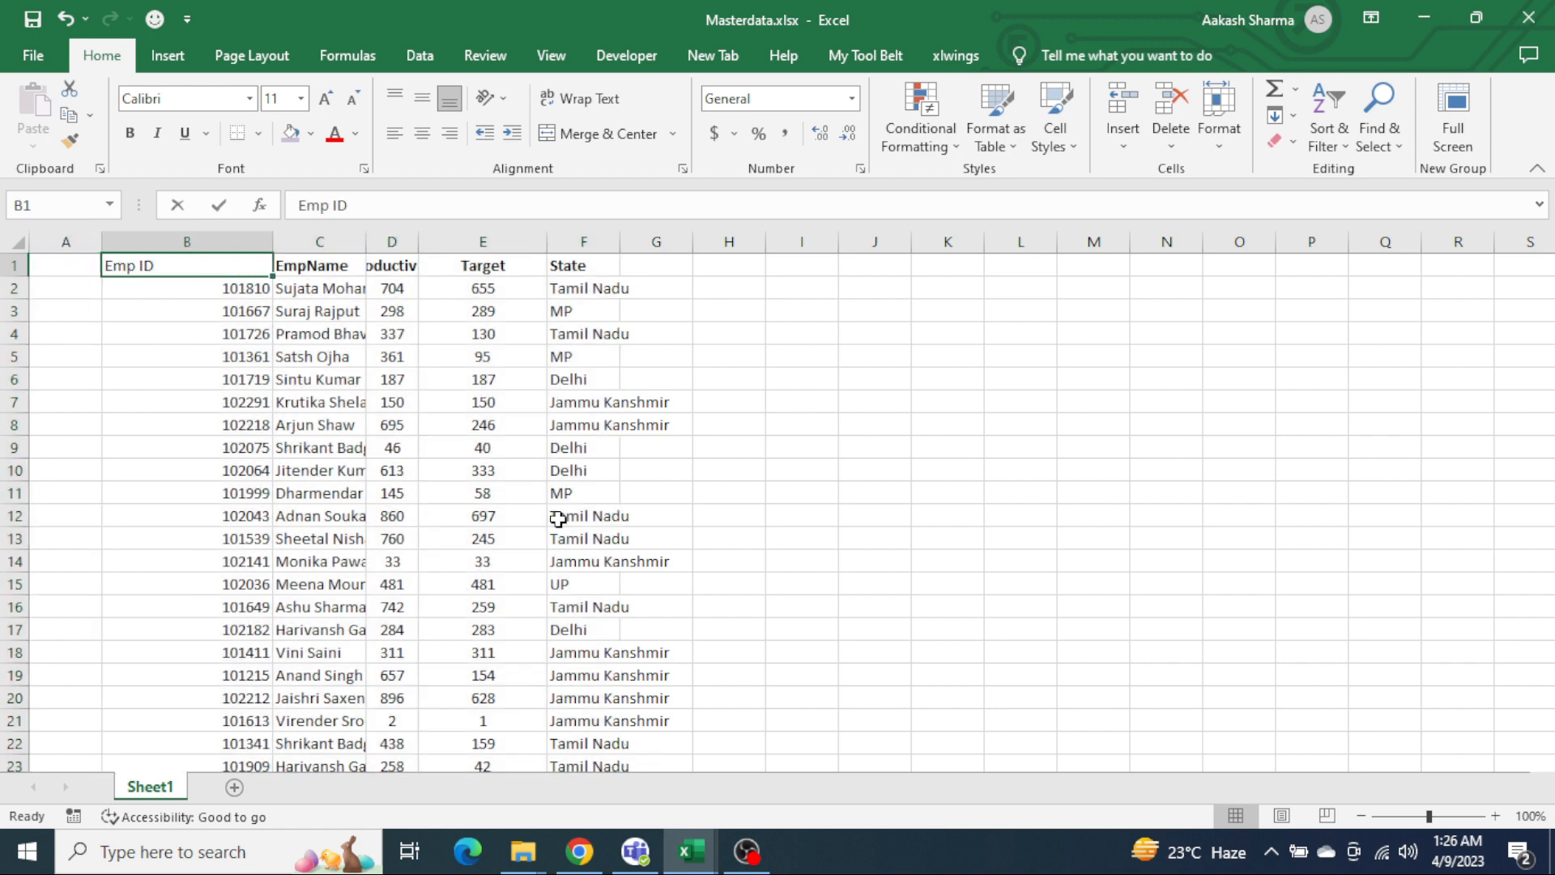
key(ctrl+shift+Down)
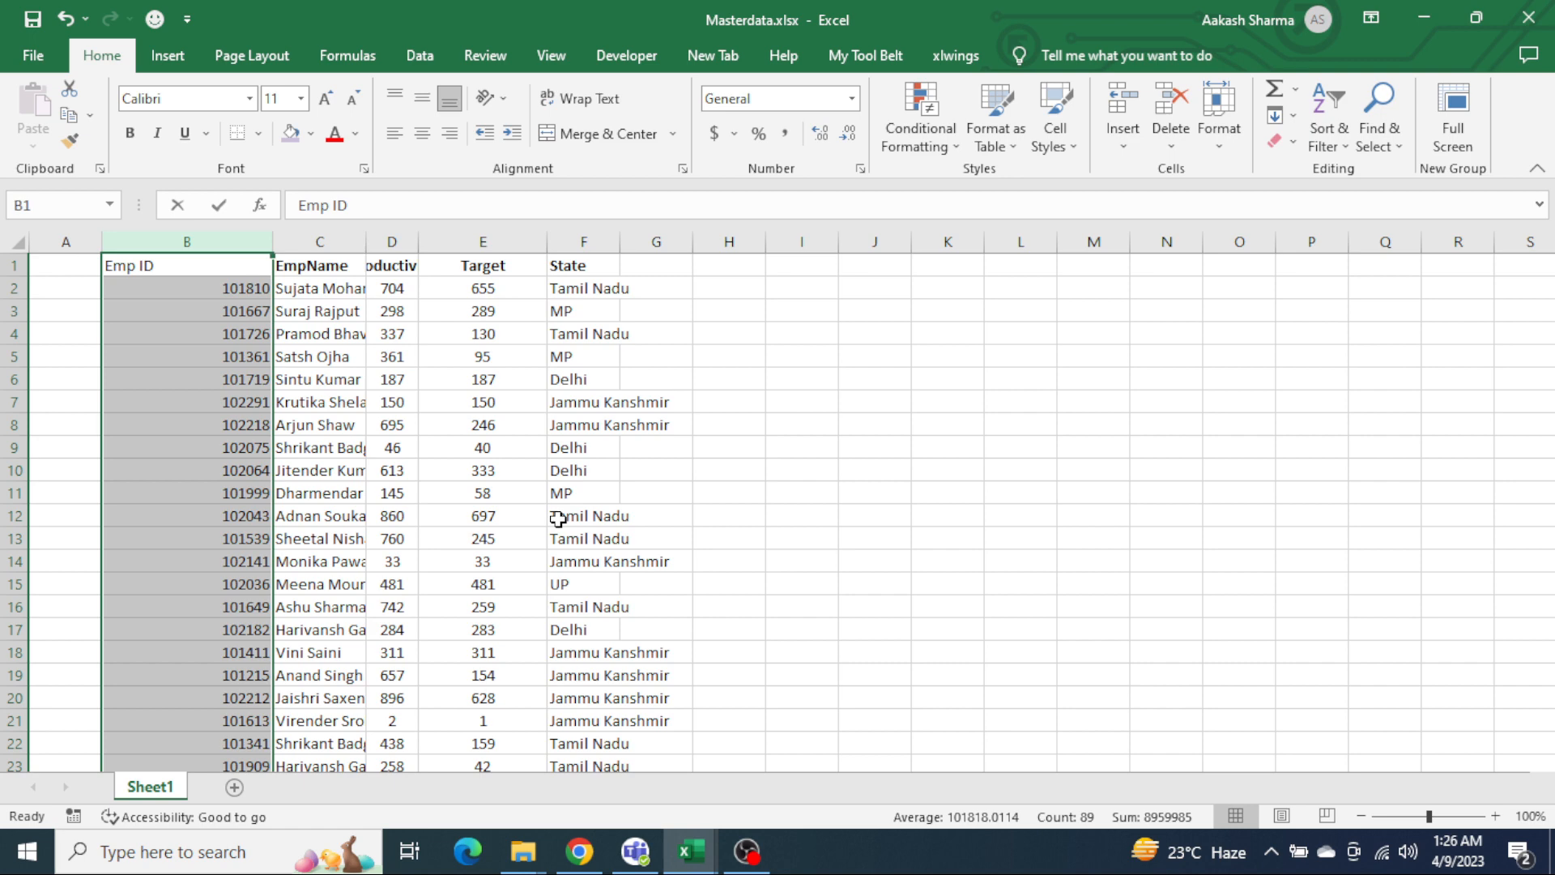
key(shift+Right)
key(shift+Right)
key(shift+Right)
key(shift+Right)
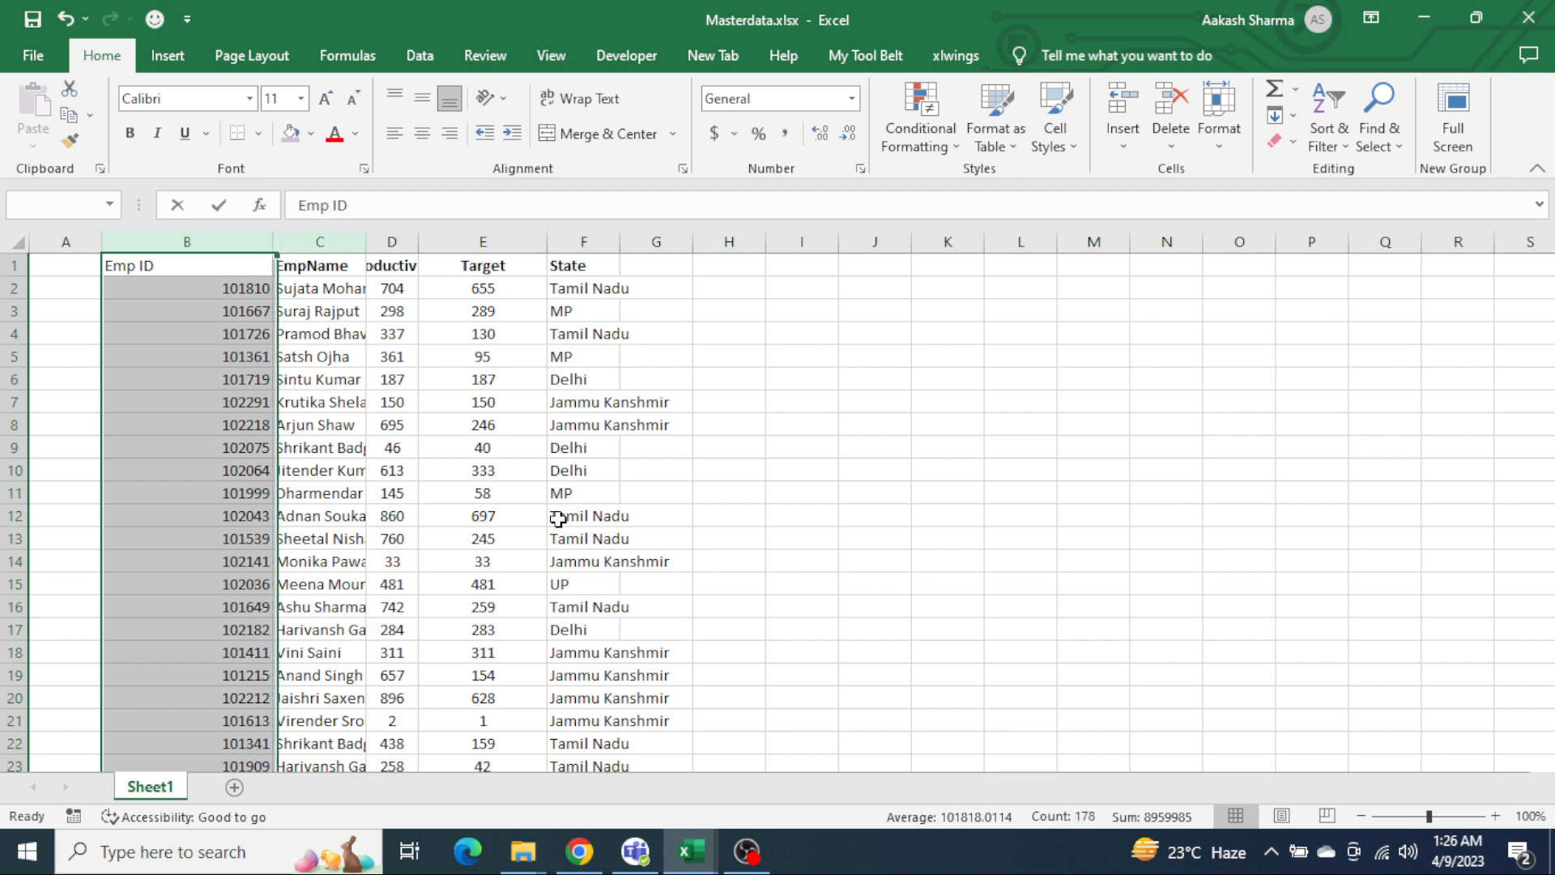
key(ctrl+x)
key(Left)
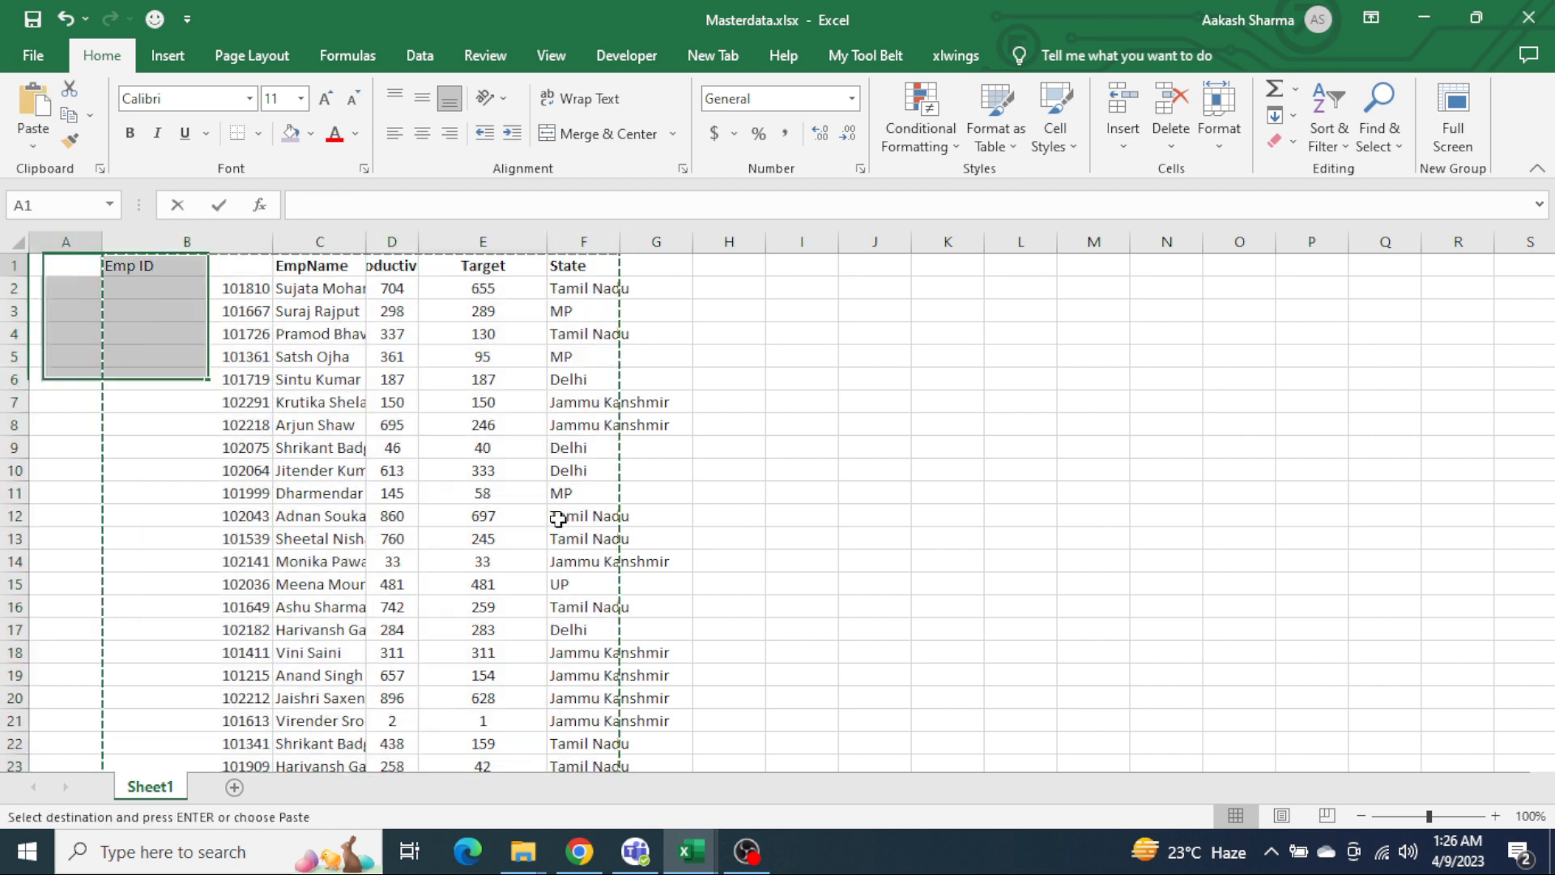
key(ctrl+v)
Step: Autofit the column widths of the Masterdata.xlsx table, then return to Working FIle.xlsx
key(ctrl+Home)
key(ctrl+shift+Right)
key(ctrl+shift+Down)
key(alt+h)
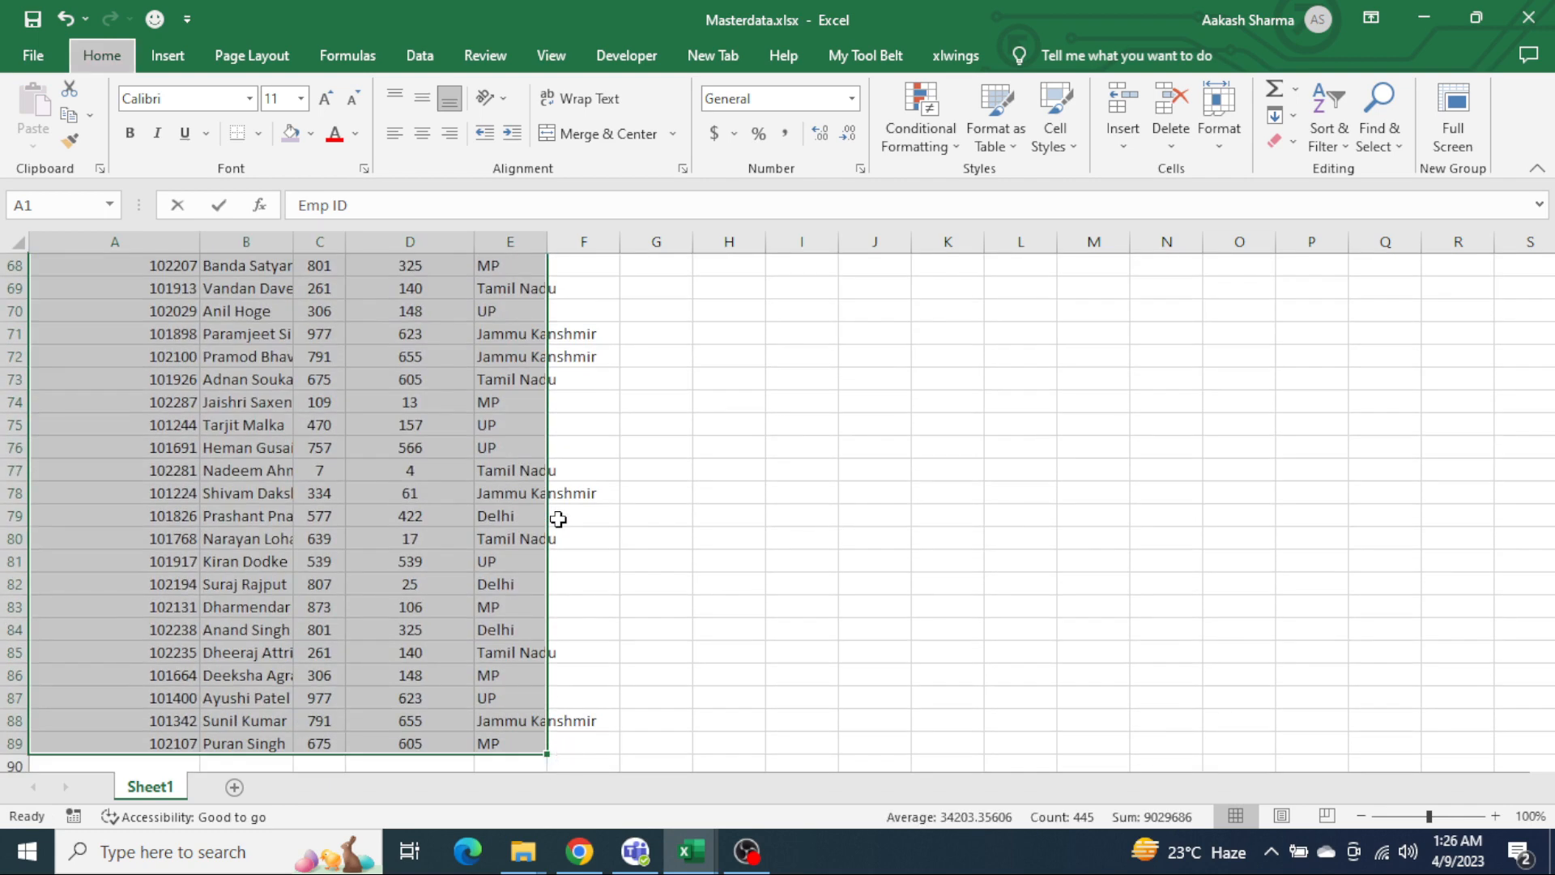
key(o)
key(i)
key(ctrl+Home)
key(ctrl+Tab)
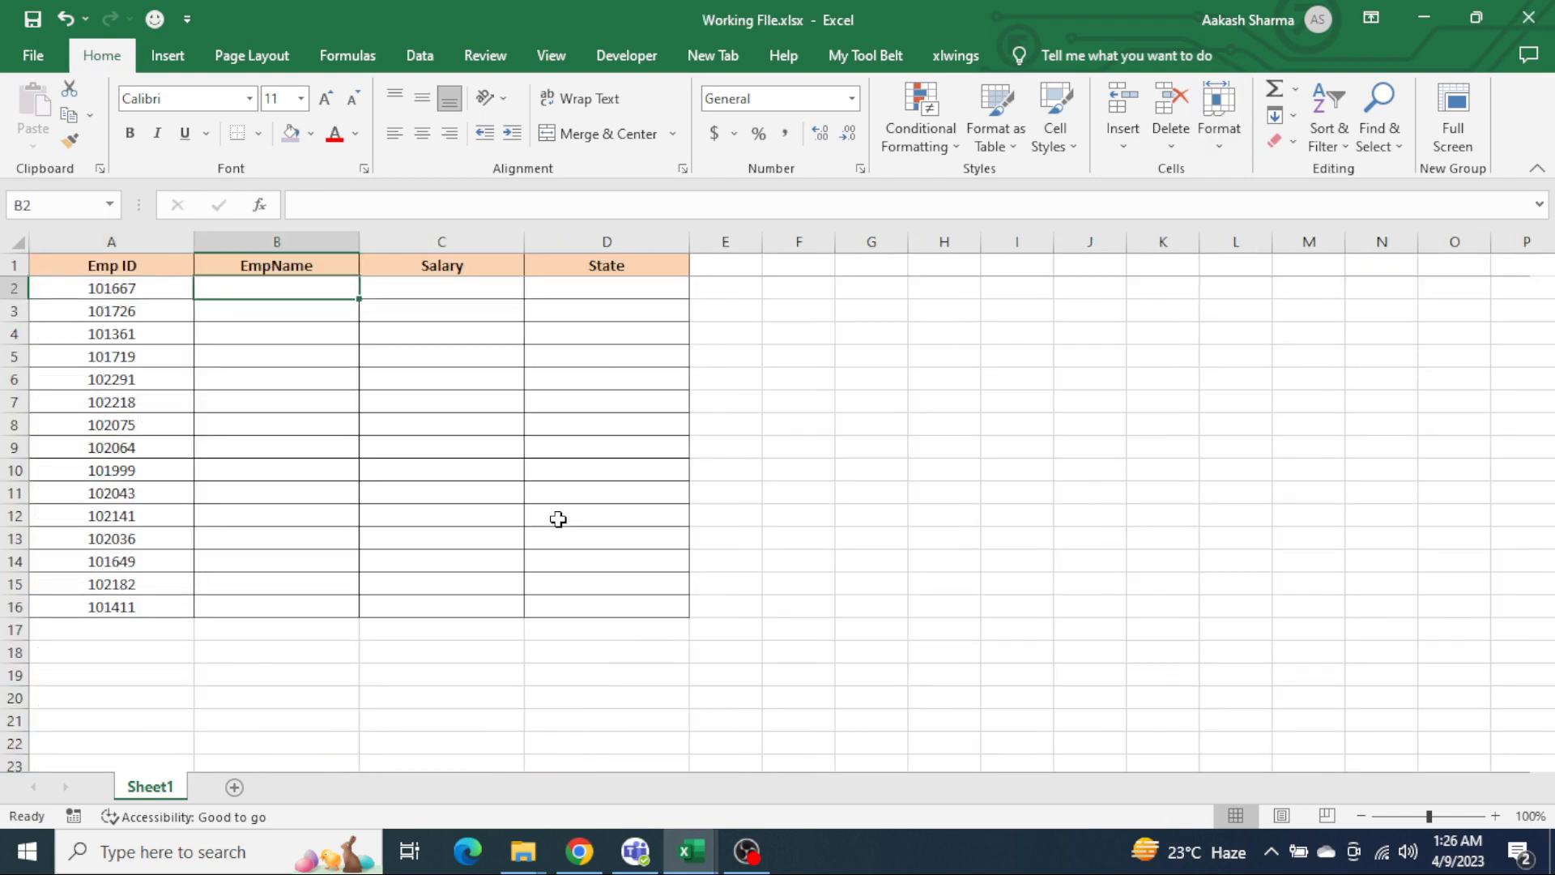
Step: Enter a VLOOKUP in B2 that looks up A2 in columns A:E of Masterdata.xlsx Sheet1, with column index 2 and range lookup 0
text(=vl)
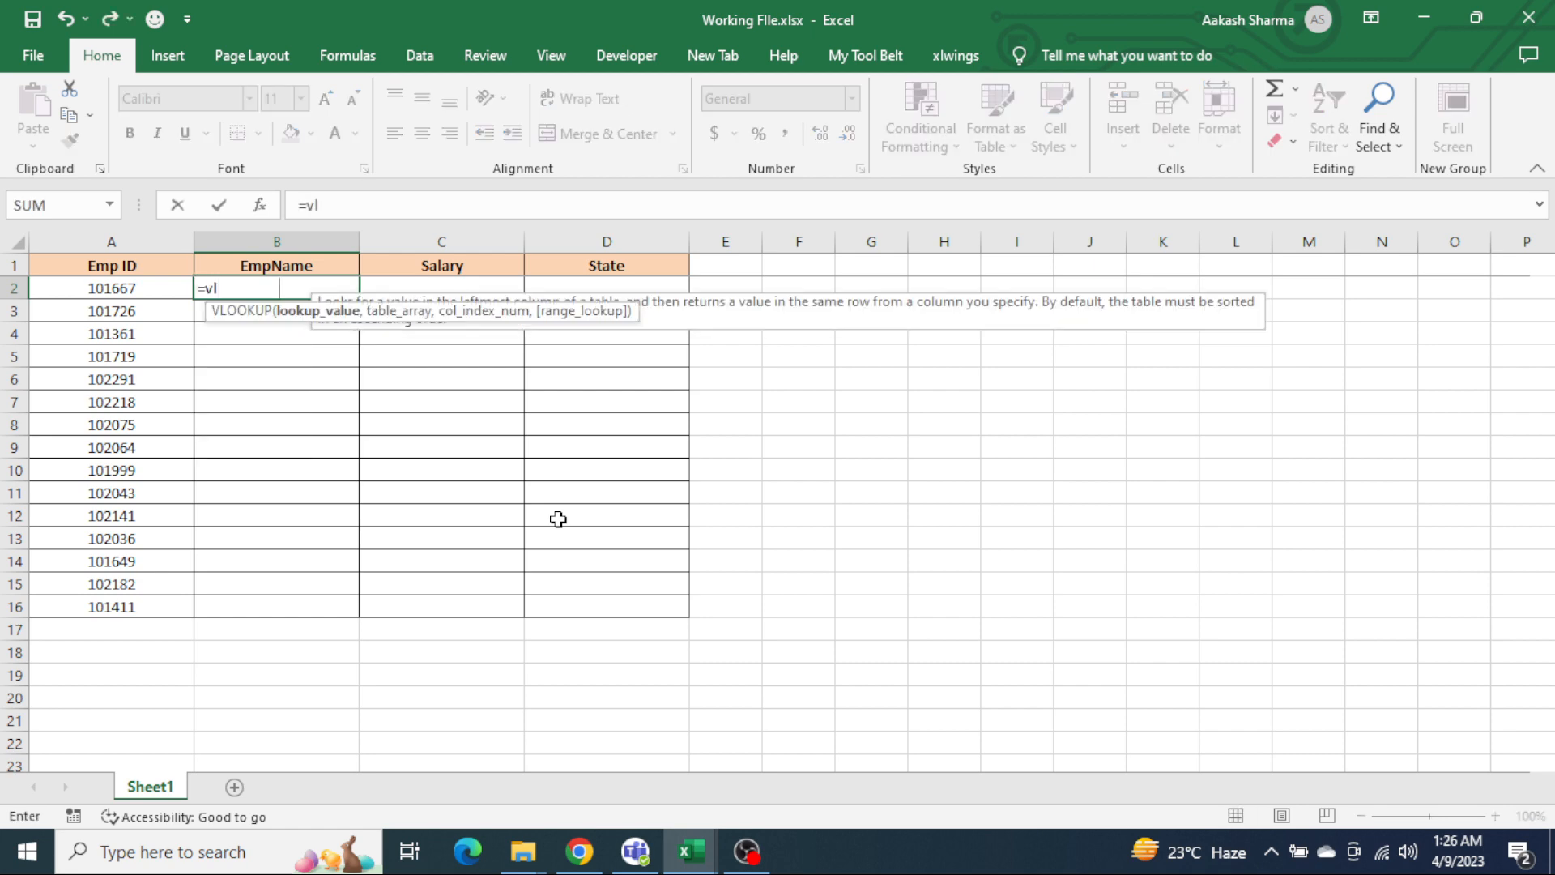
key(Tab)
key(Left)
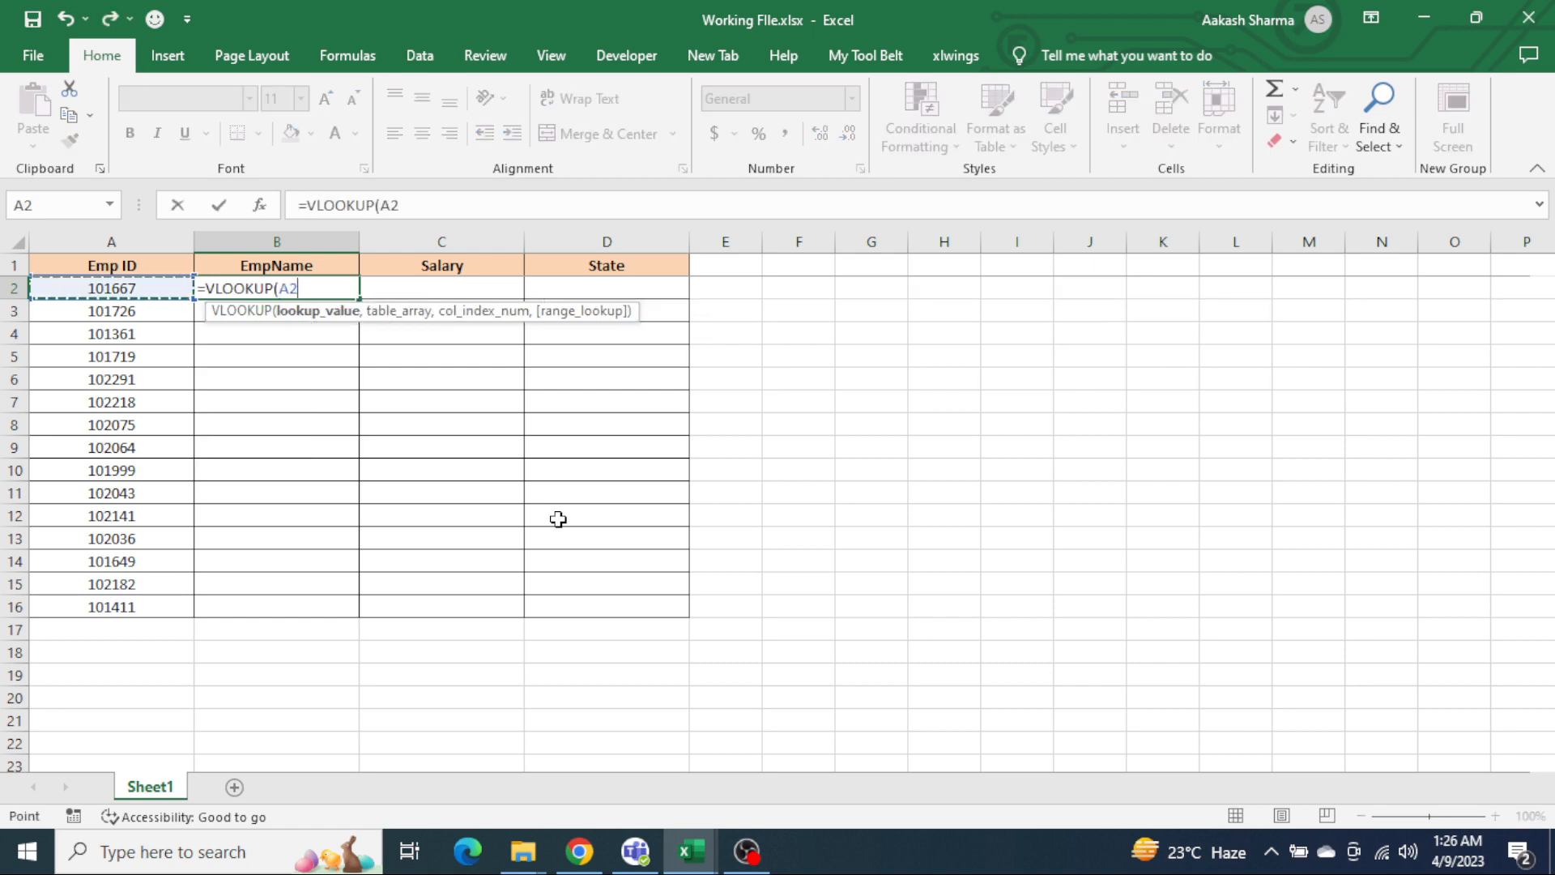
text(,)
key(Left)
key(Up)
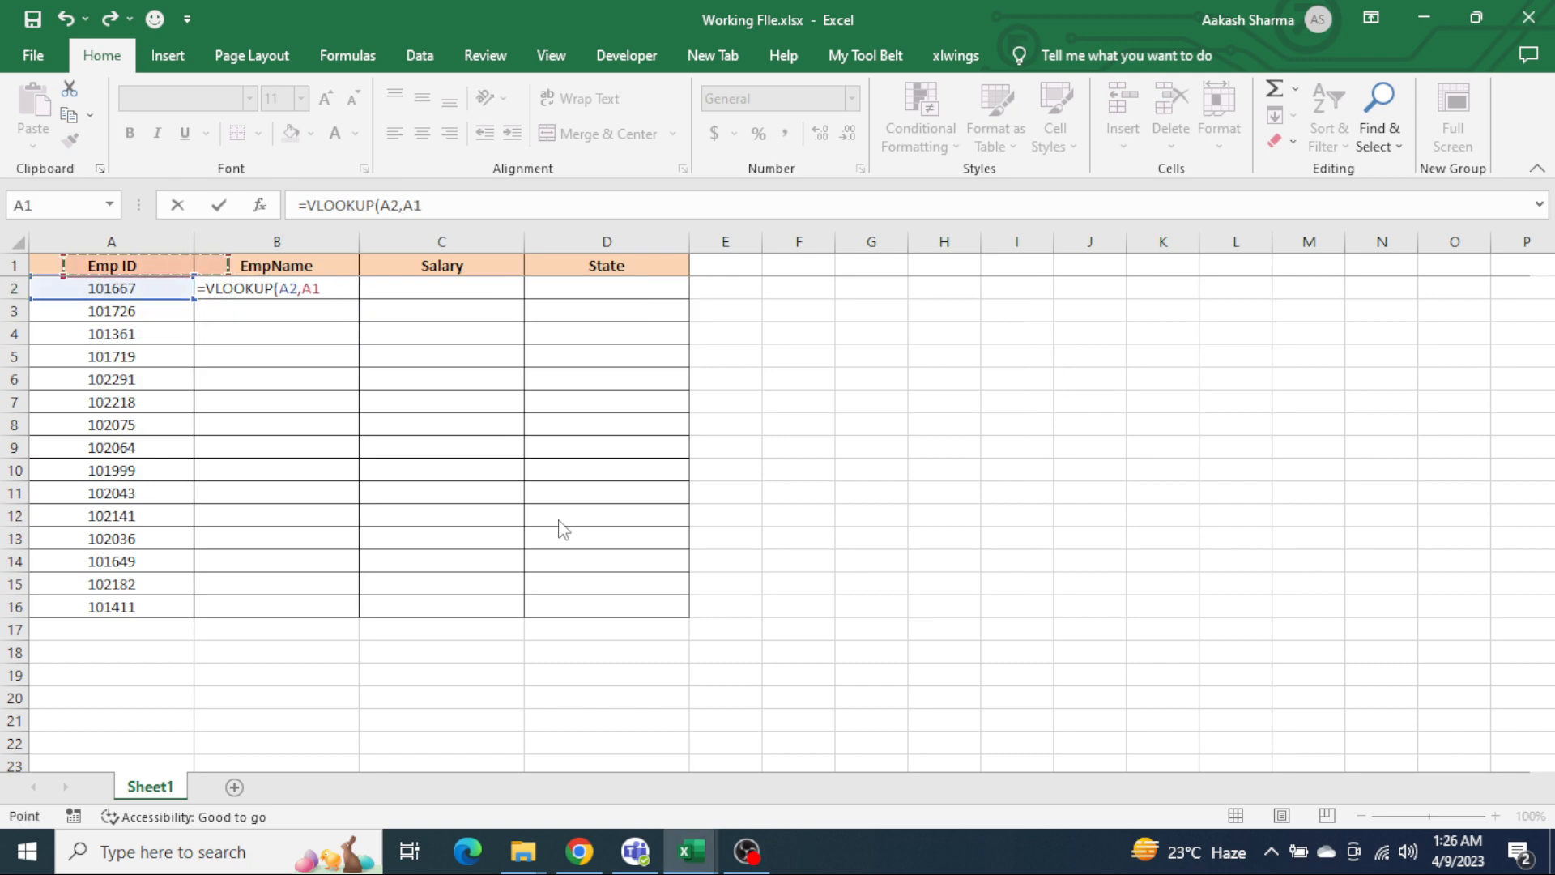
key(alt+Tab)
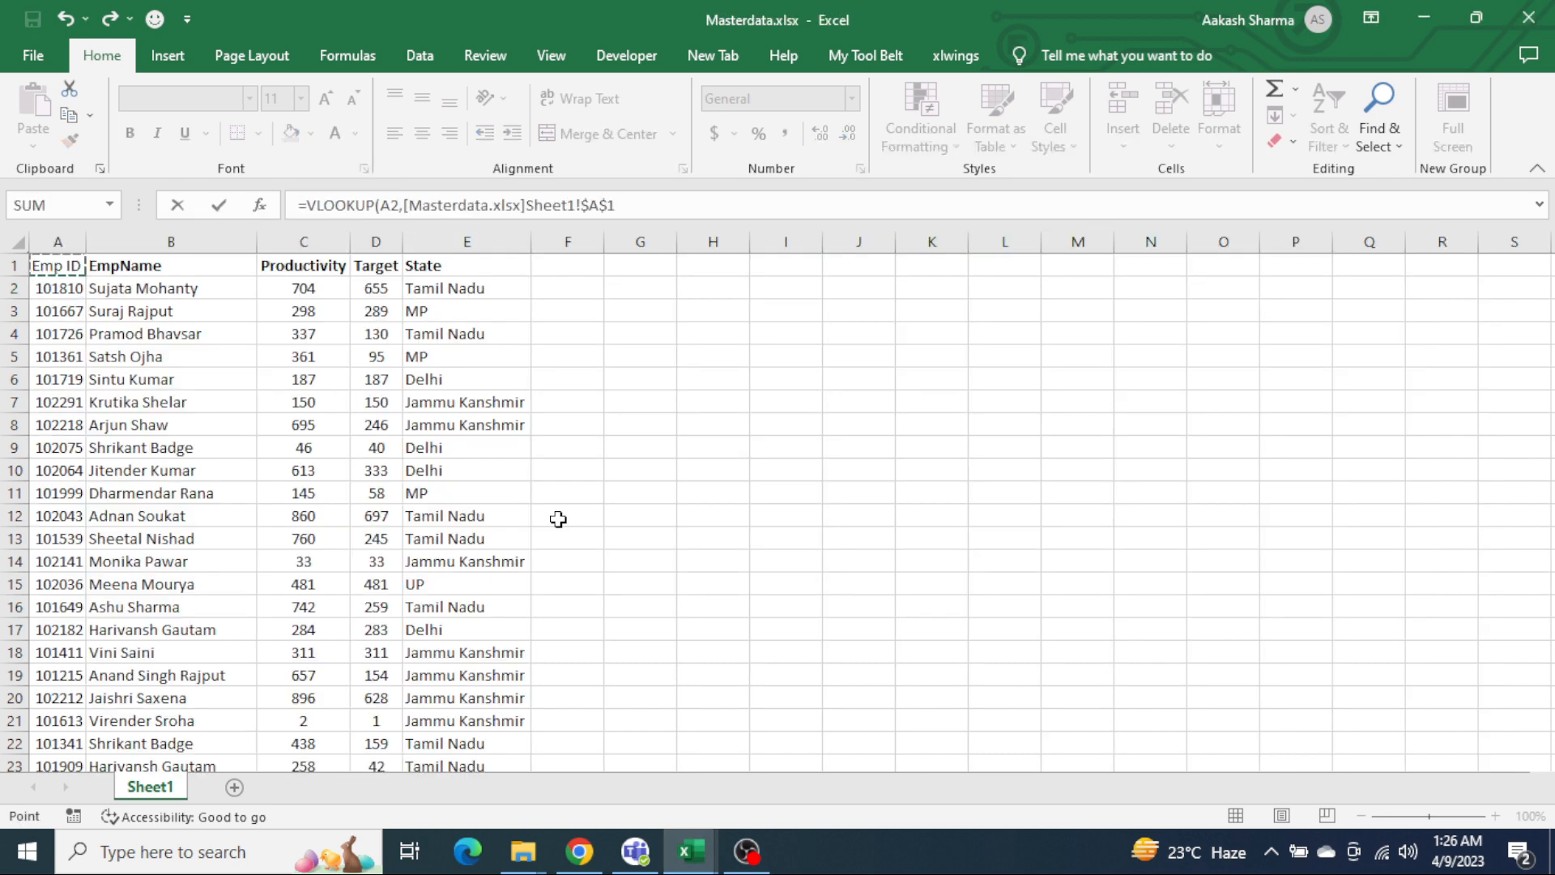
key(ctrl+space)
key(shift+Right)
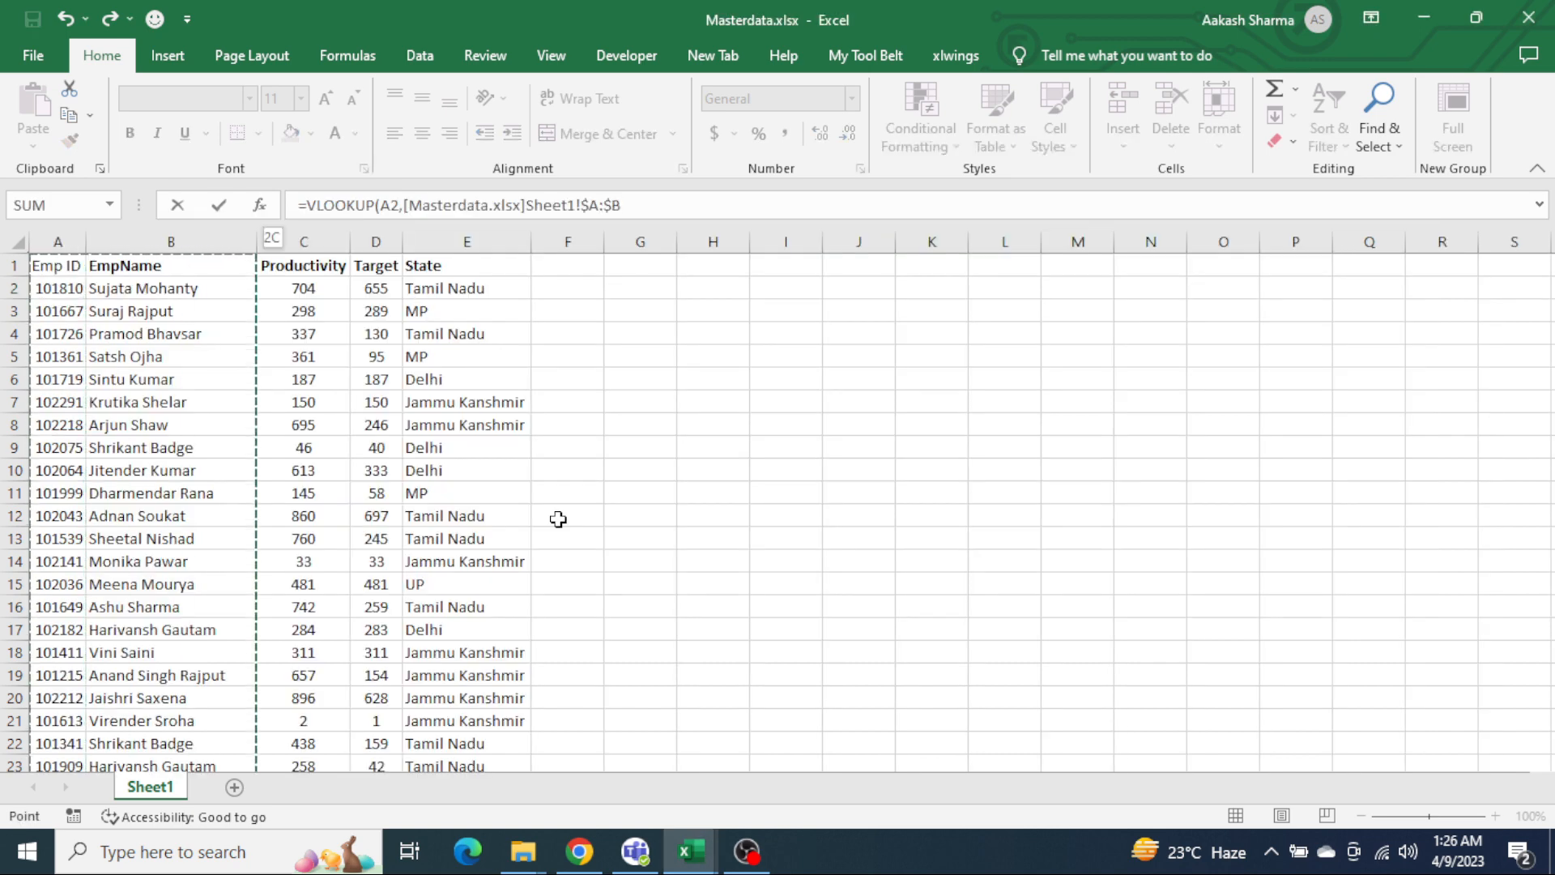
key(shift+Right)
key(shift+Right)
key(shift+Right)
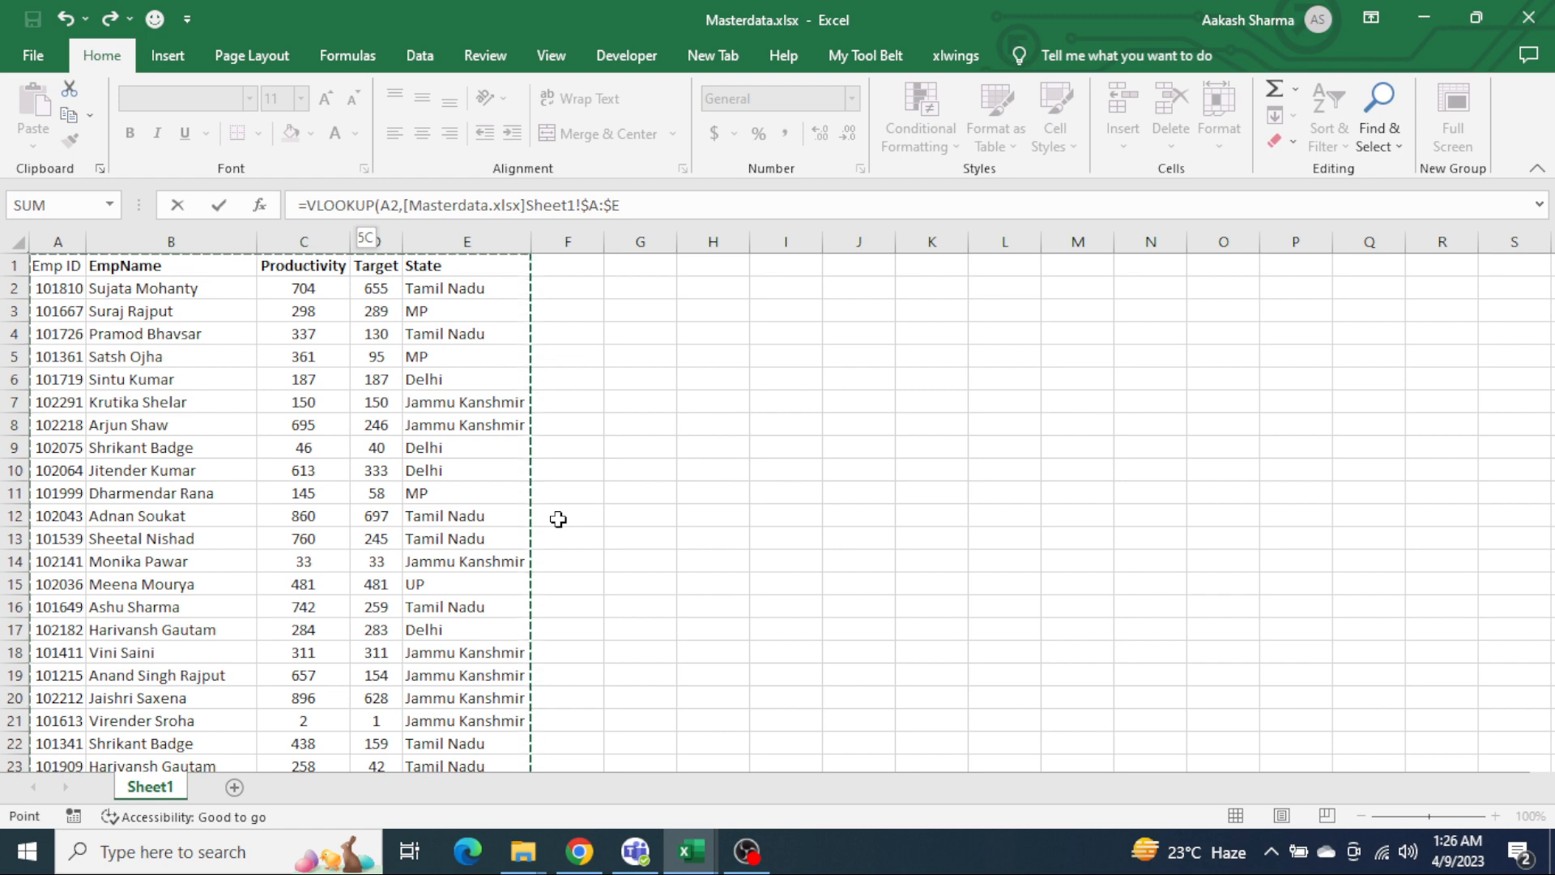
text(,2,0)
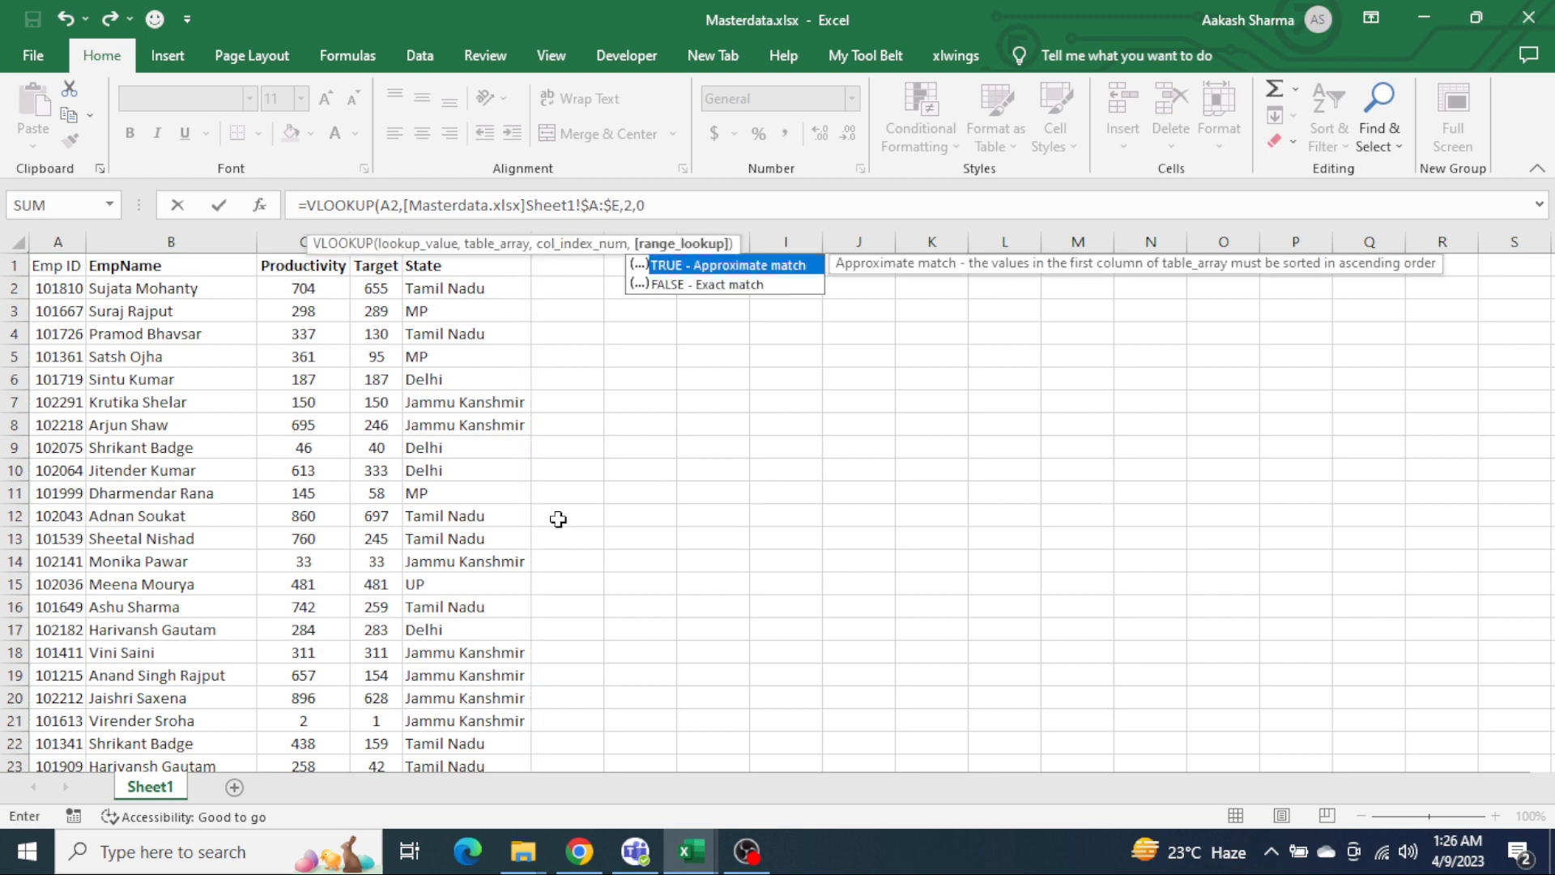
key(Return)
Step: Fill the EmpName lookup formula from B2 down to B16
key(Left)
key(ctrl+Down)
key(Right)
key(ctrl+shift+Up)
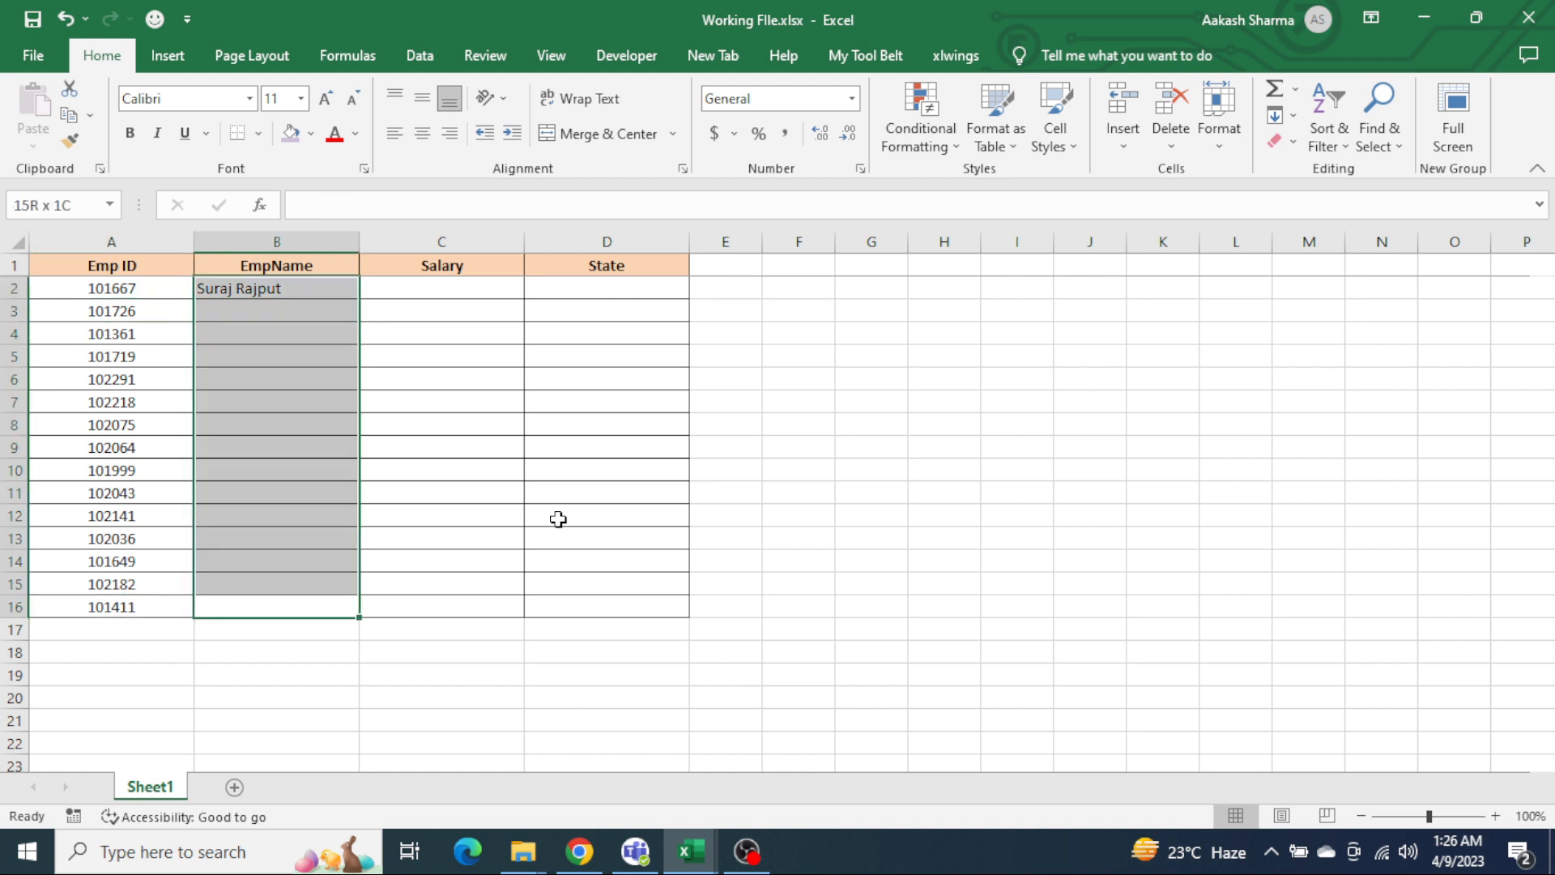
key(ctrl+d)
Step: Centre-align the employee names in B2:B16
key(ctrl+Up)
key(Down)
key(ctrl+shift+Down)
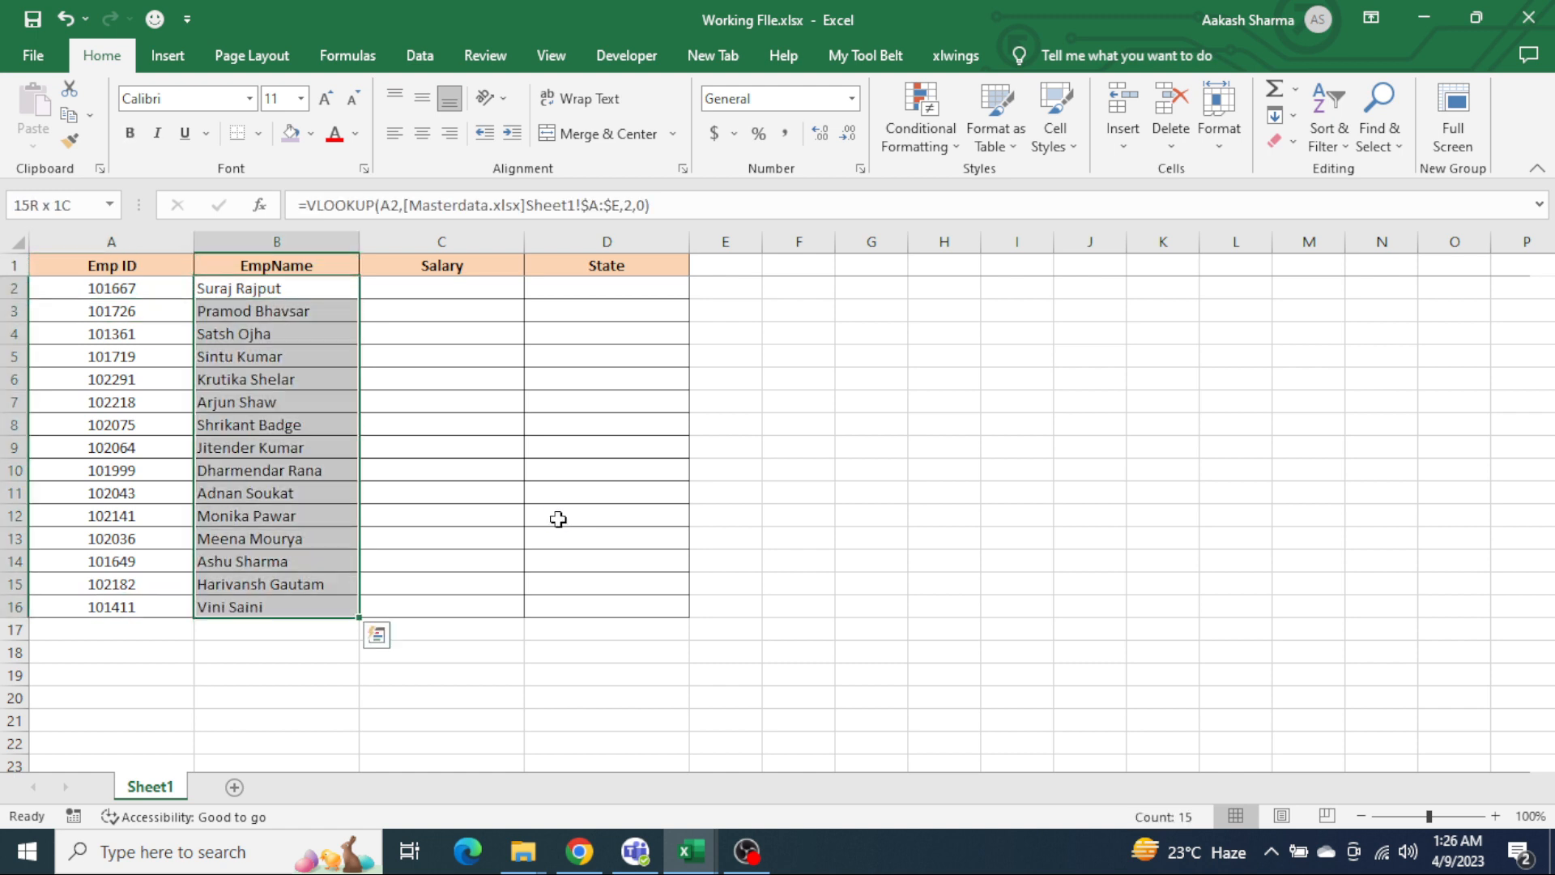
key(alt+h)
key(a)
key(c)
key(Right)
key(Left)
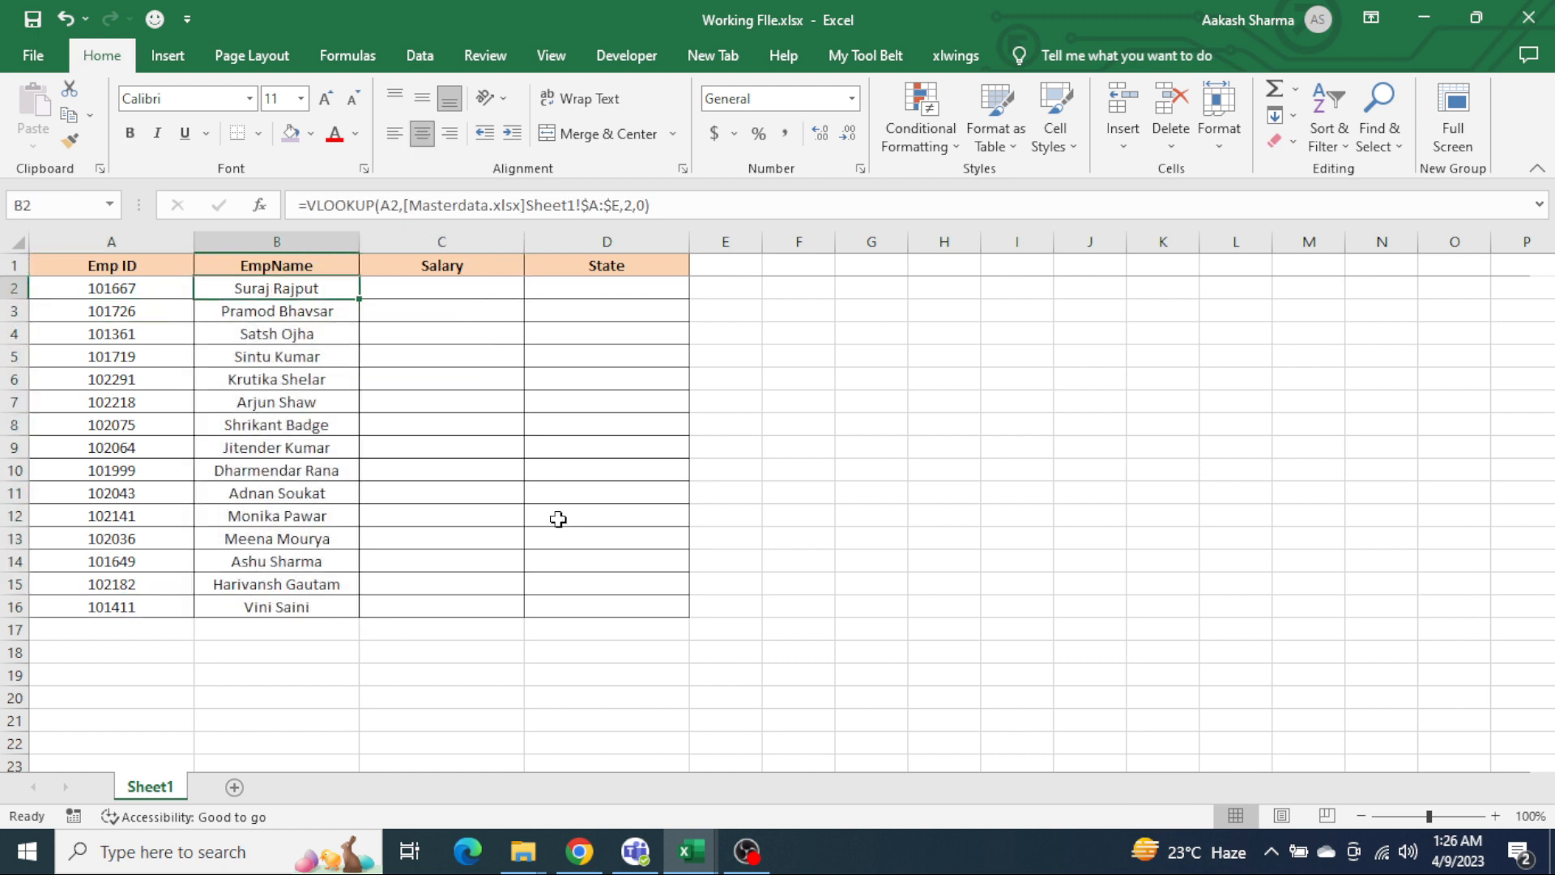
Step: Copy the VLOOKUP formula text from B2 into D2 under State and set its column index to 5
key(F2)
key(Escape)
key(Right)
key(Right)
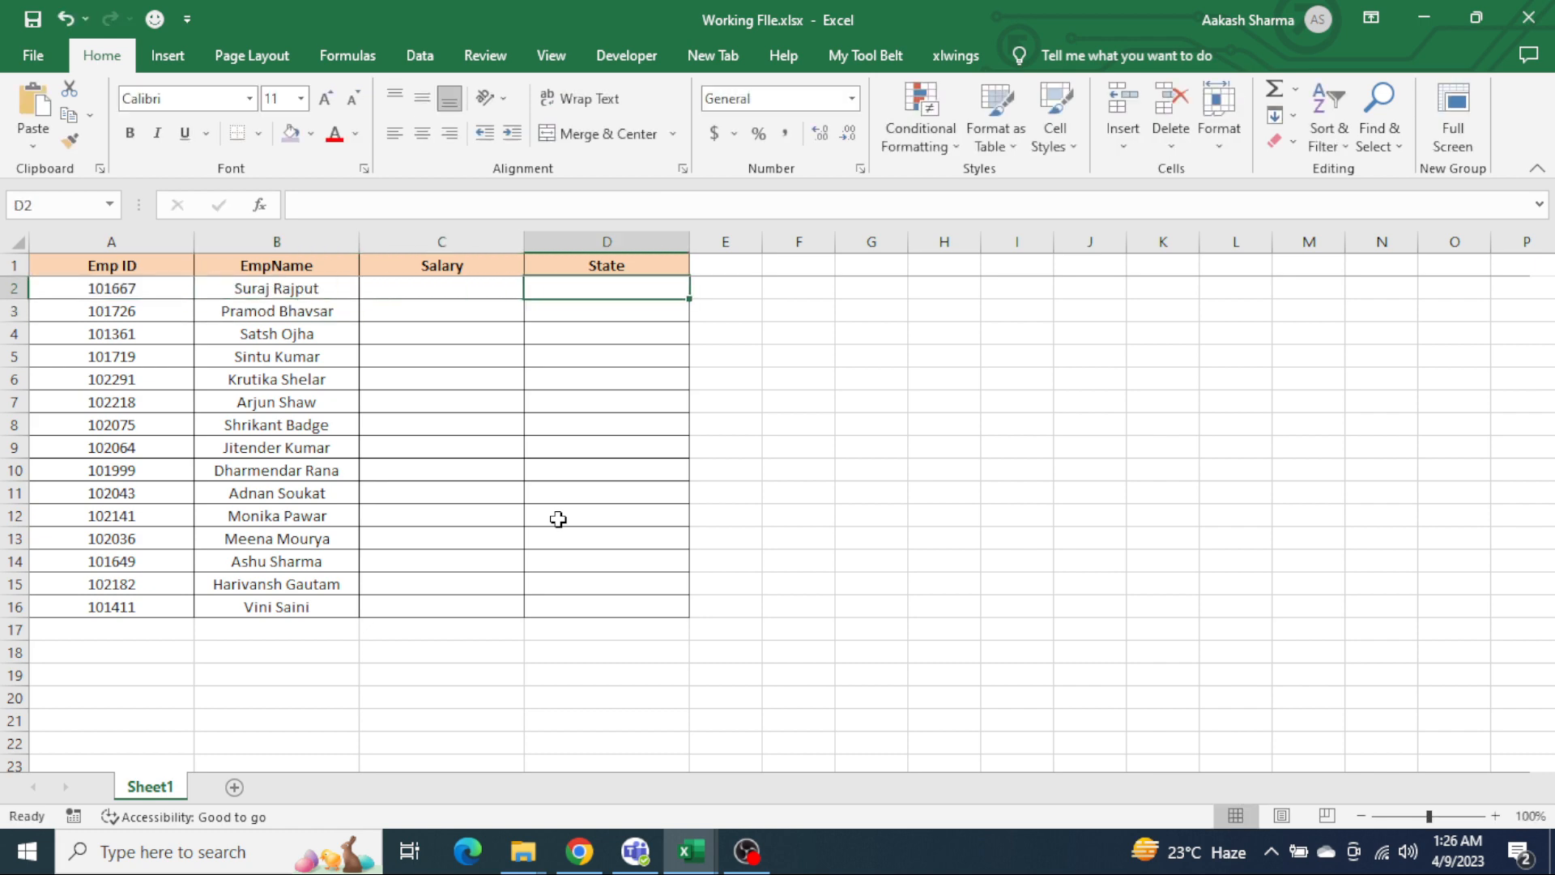
key(F2)
key(ctrl+v)
key(Left)
key(Left)
key(Left)
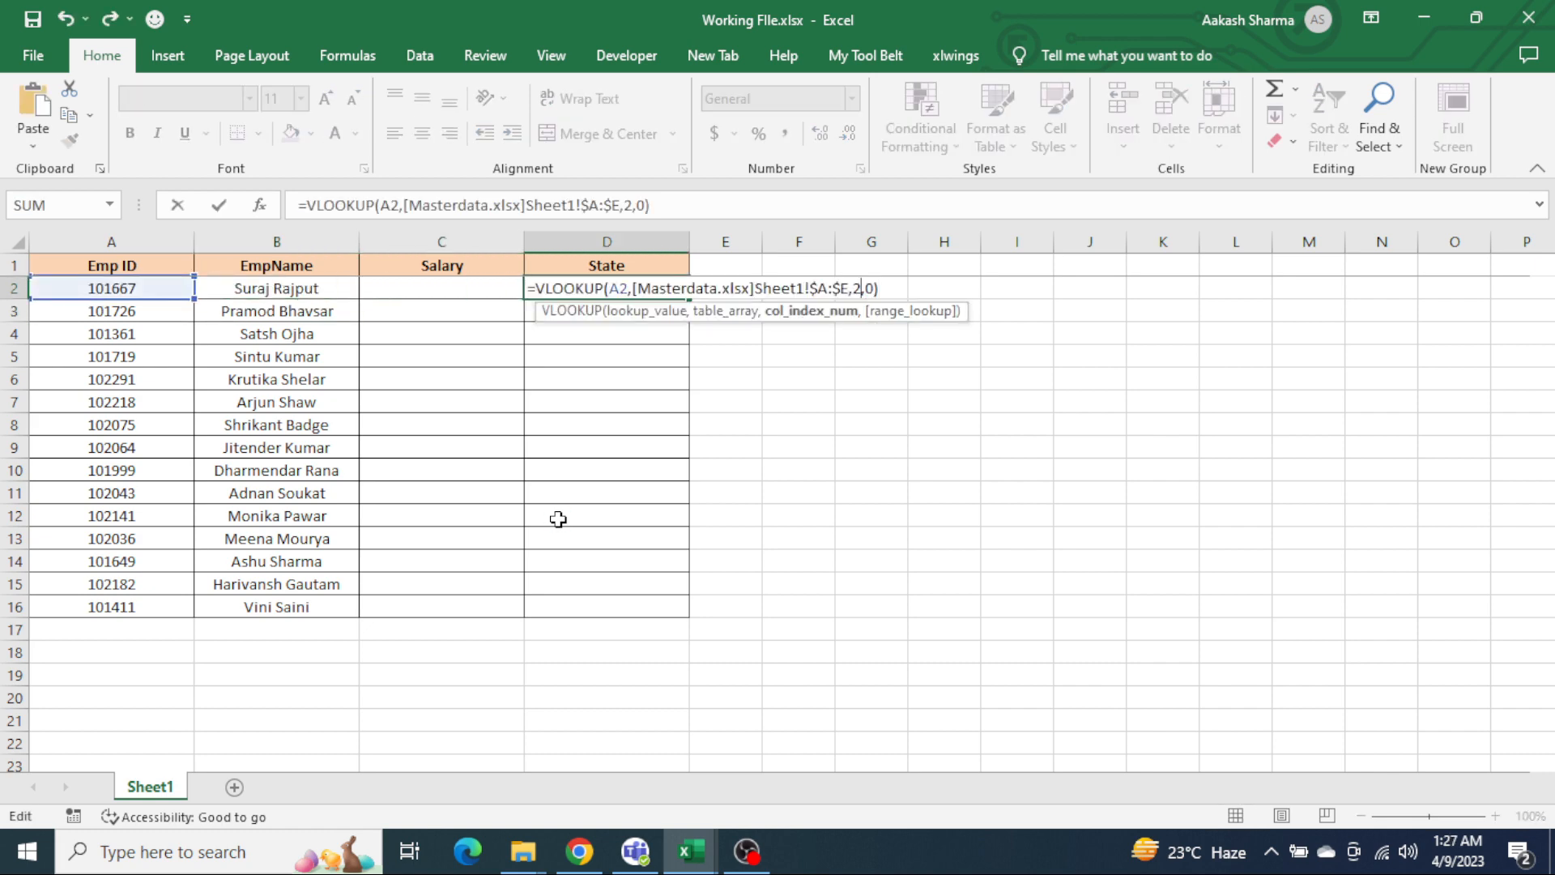
key(BackSpace)
text(5)
key(Return)
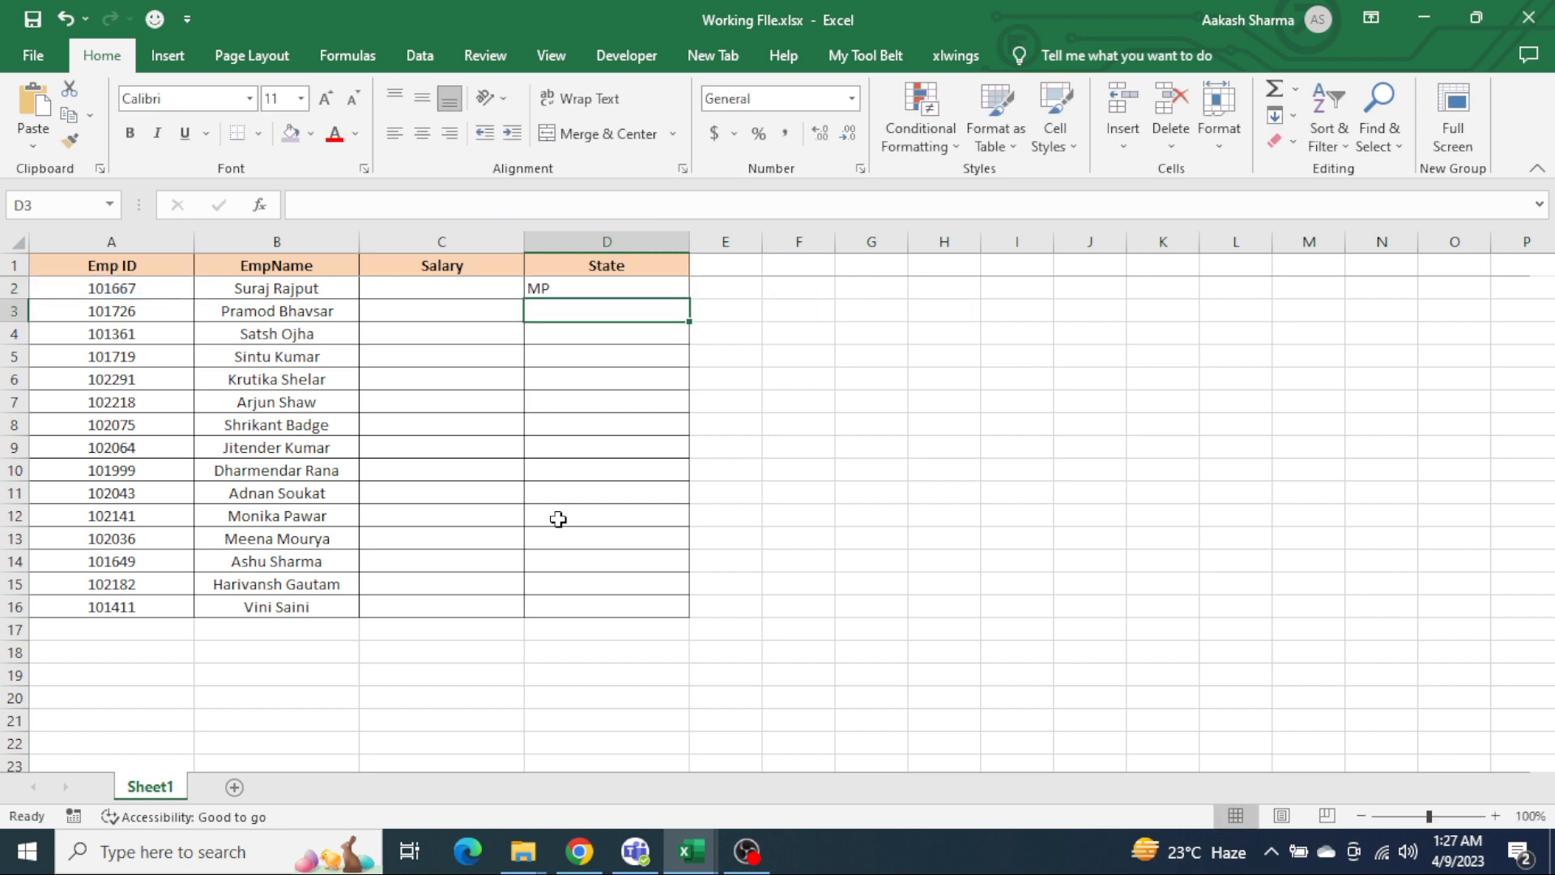
Step: Fill the State lookup formula from D2 down to D16
key(Up)
key(Left)
key(Left)
key(ctrl+Down)
key(Right)
key(Right)
key(ctrl+shift+Up)
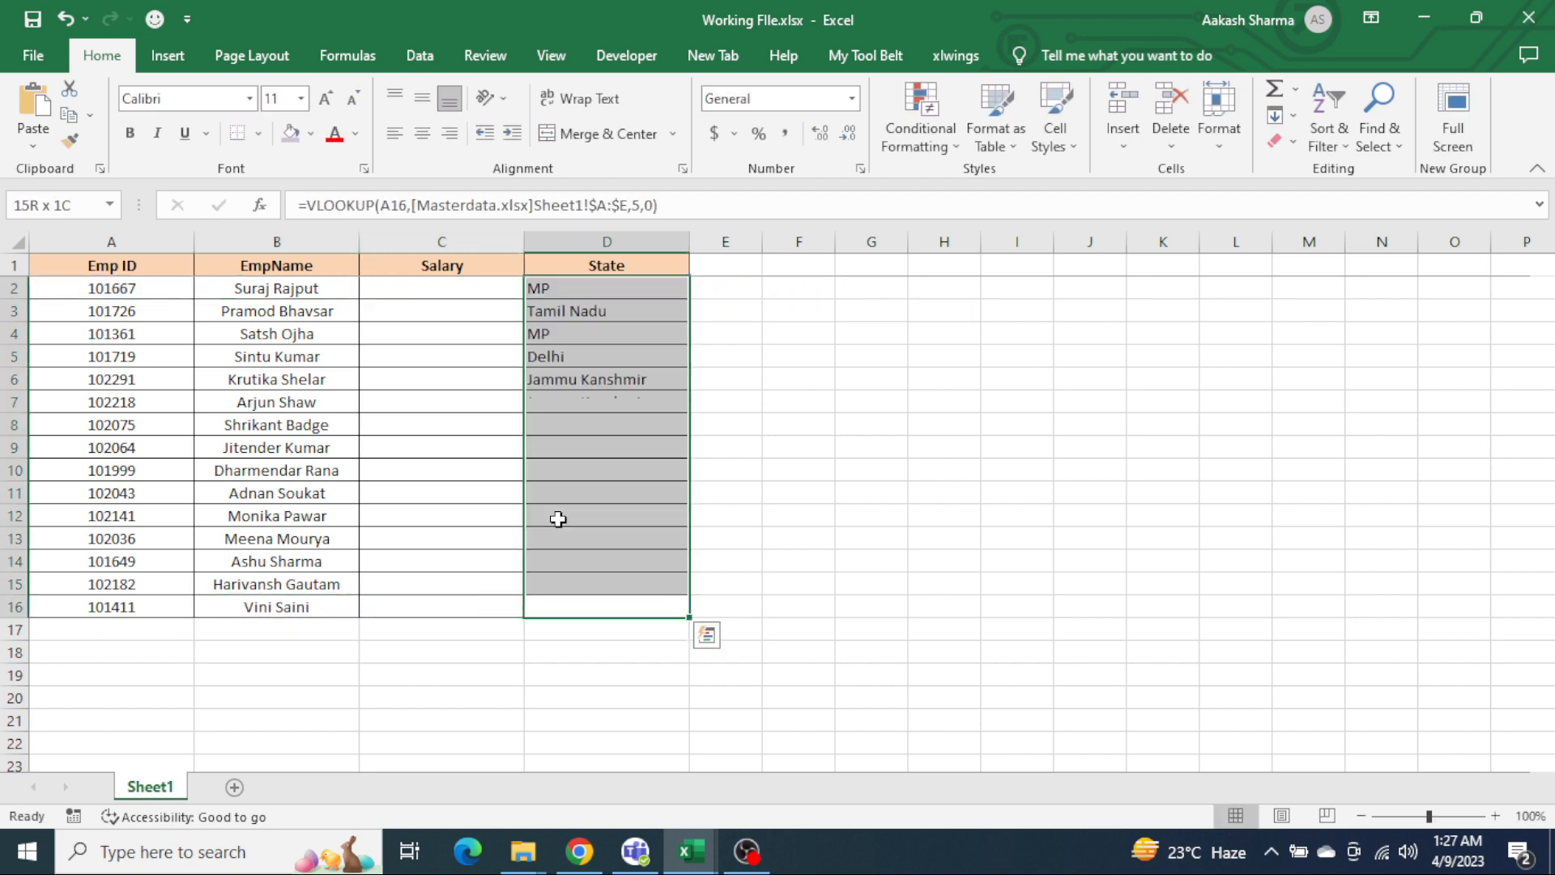
Step: Centre-align the state values in D2:D16
key(ctrl+d)
key(alt+h)
key(a)
key(c)
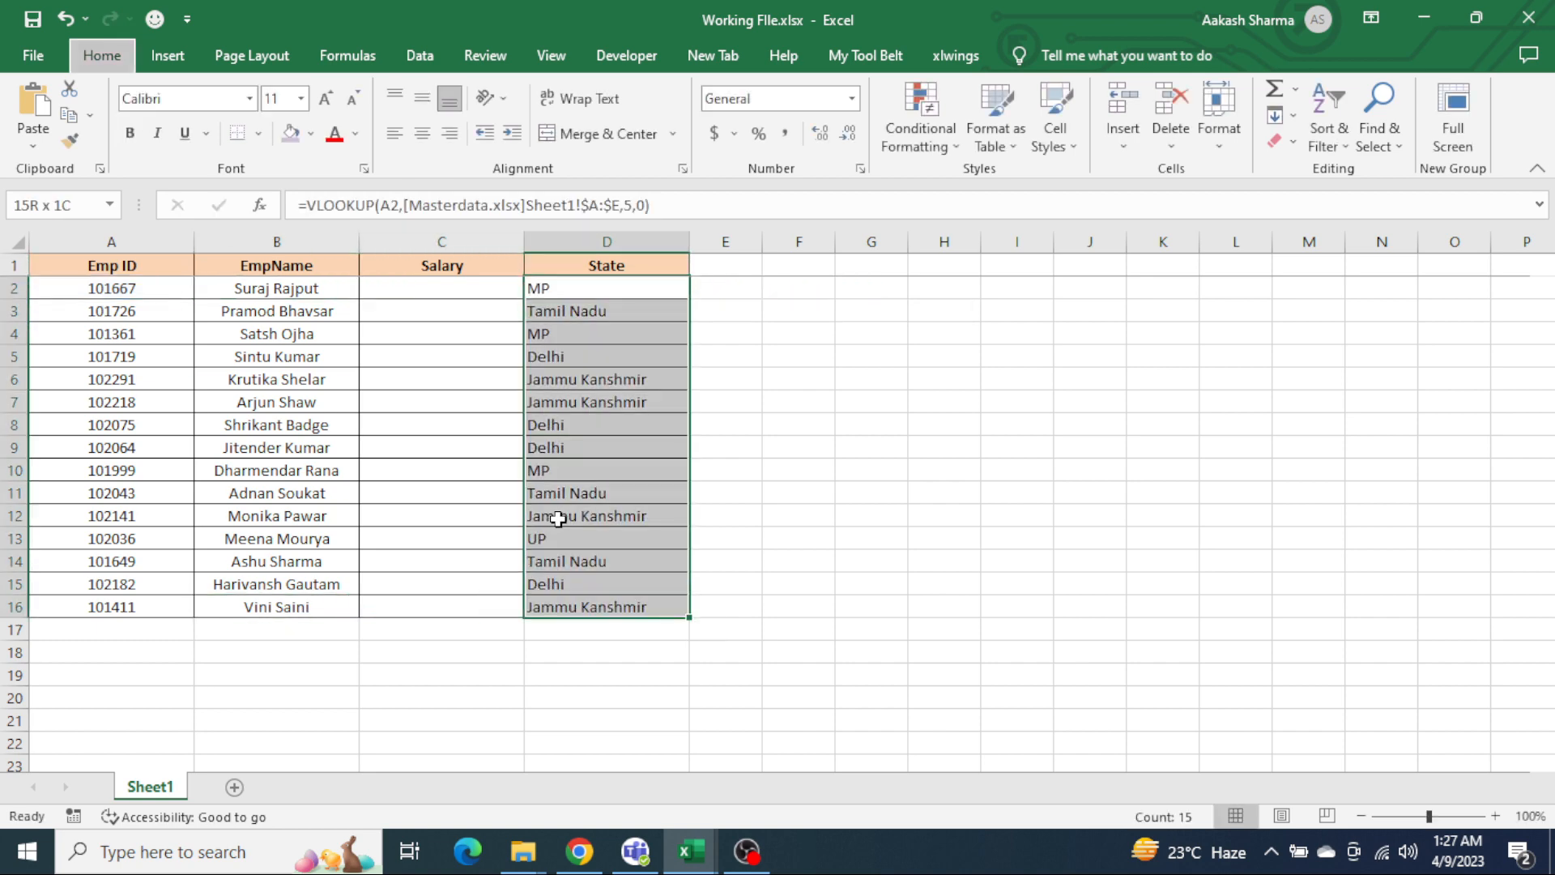
Step: Check columns A:E of Masterdata.xlsx for salary data against the headers in Working FIle.xlsx
key(Up)
key(Left)
key(alt+Tab)
key(ctrl+space)
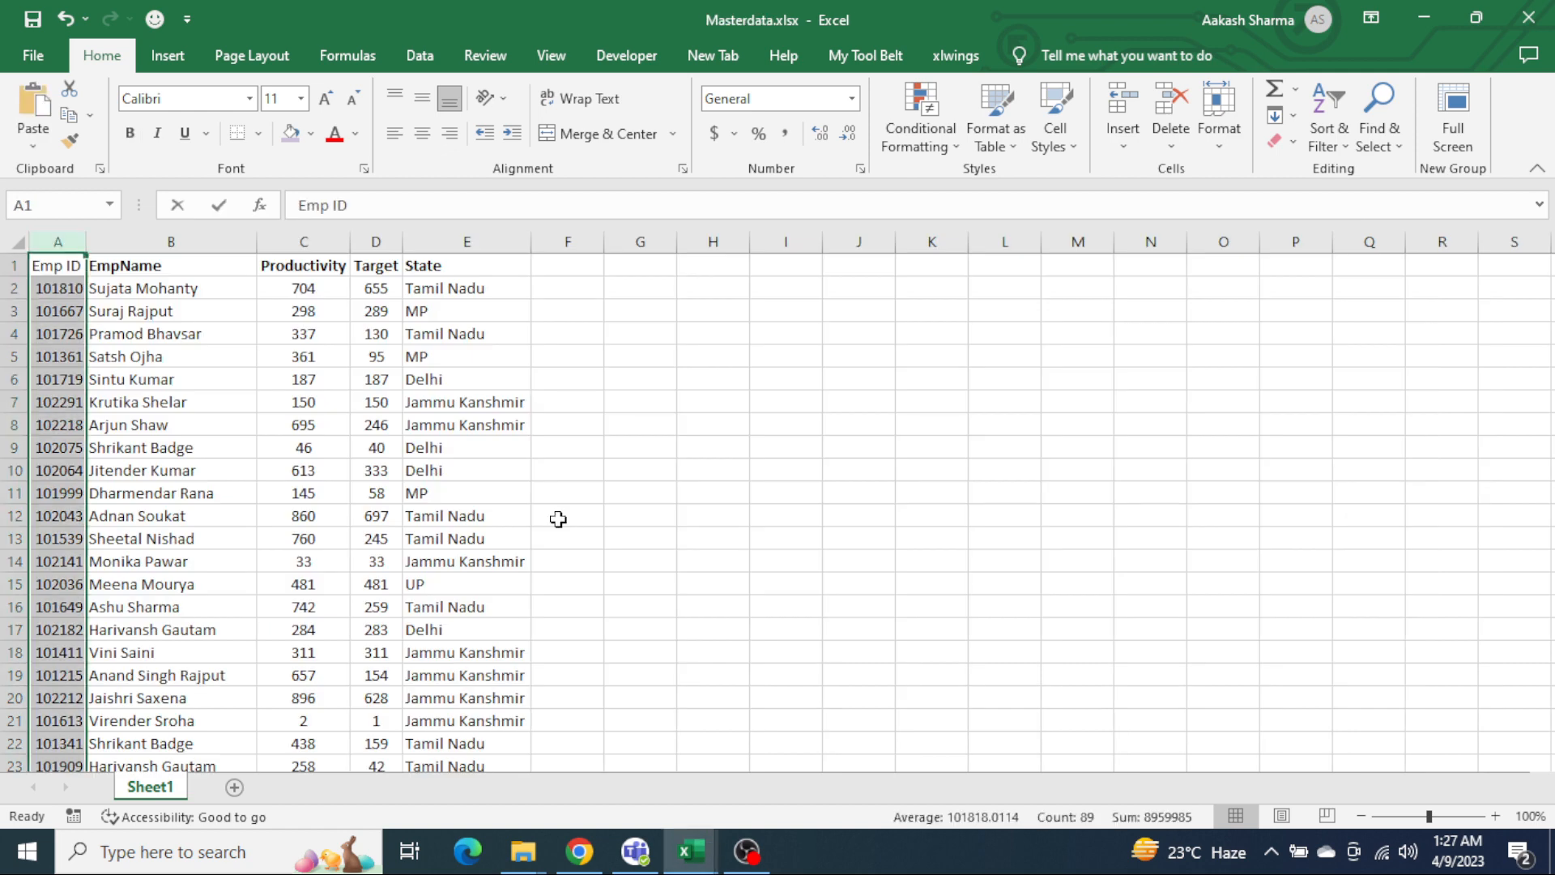
key(shift+Right)
key(shift+Right)
key(shift+Right)
key(shift+Right)
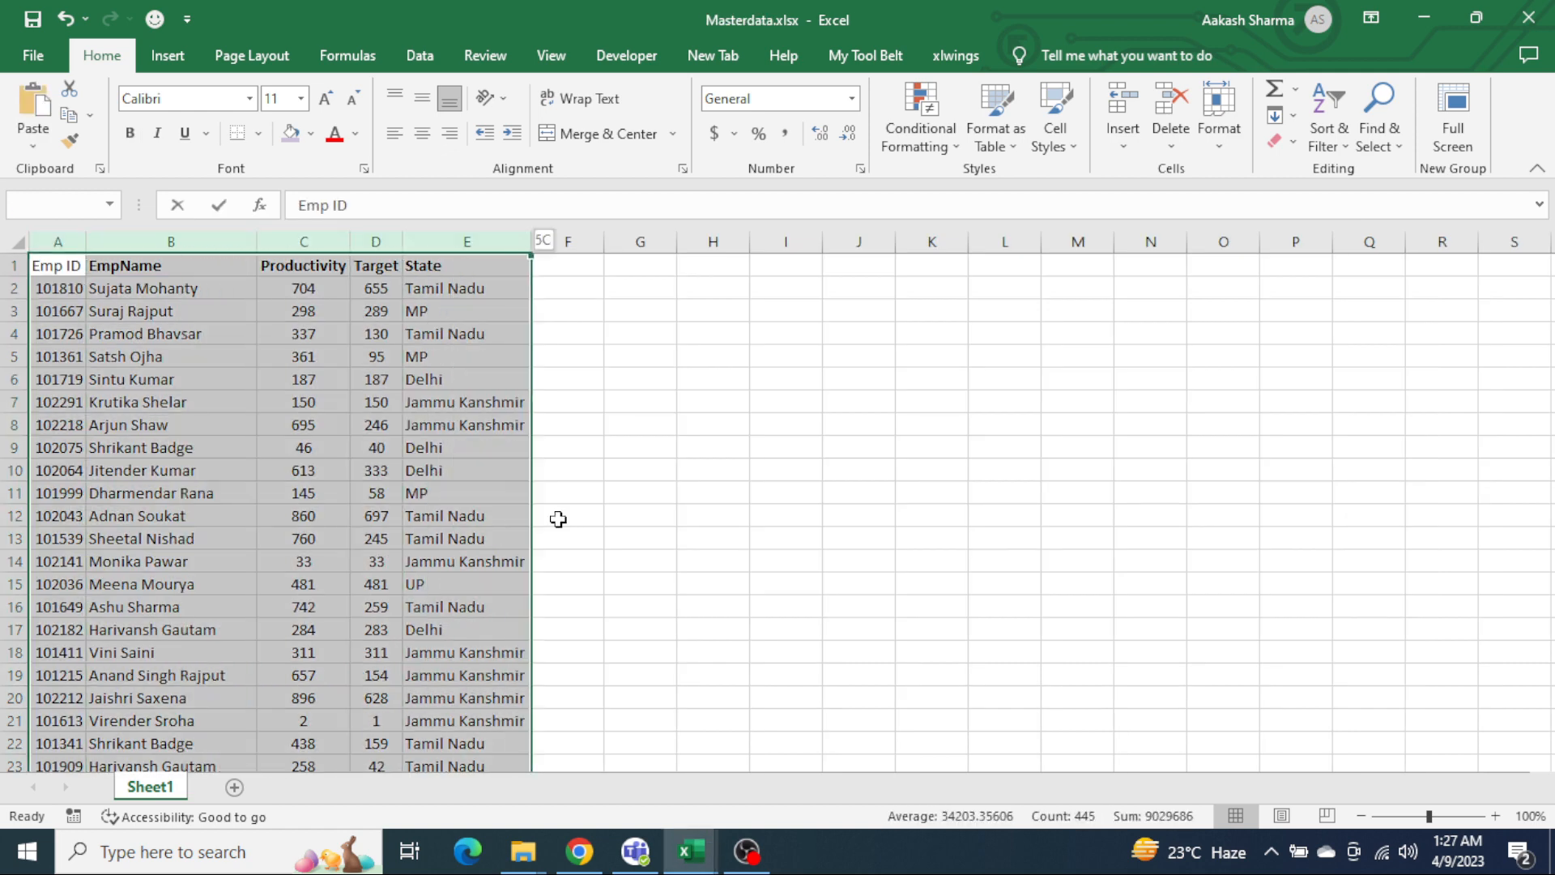
key(alt+Tab)
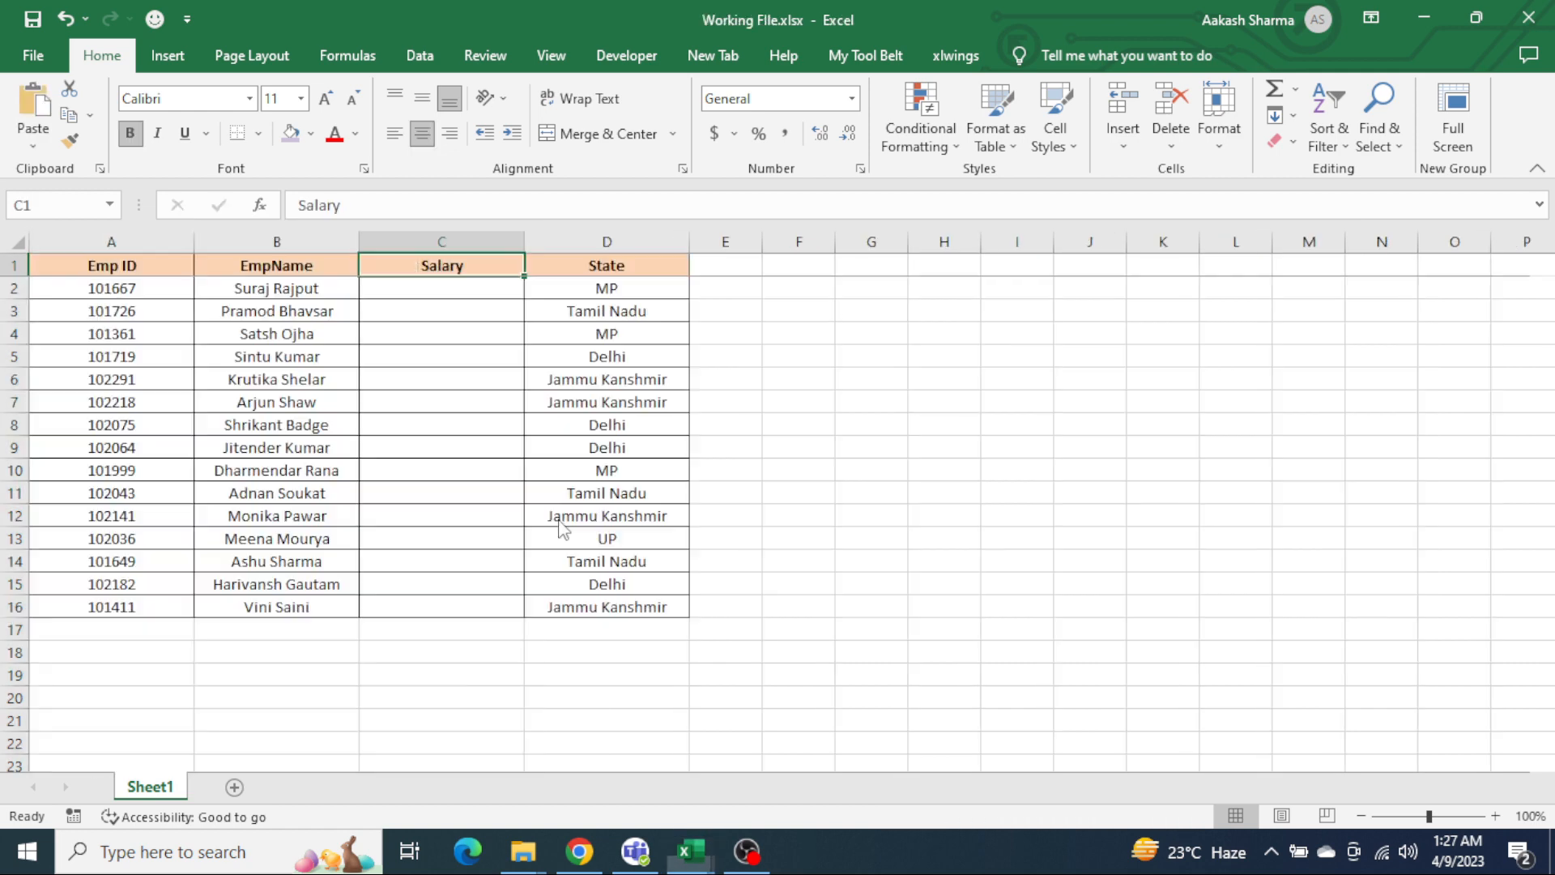
key(Left)
key(Left)
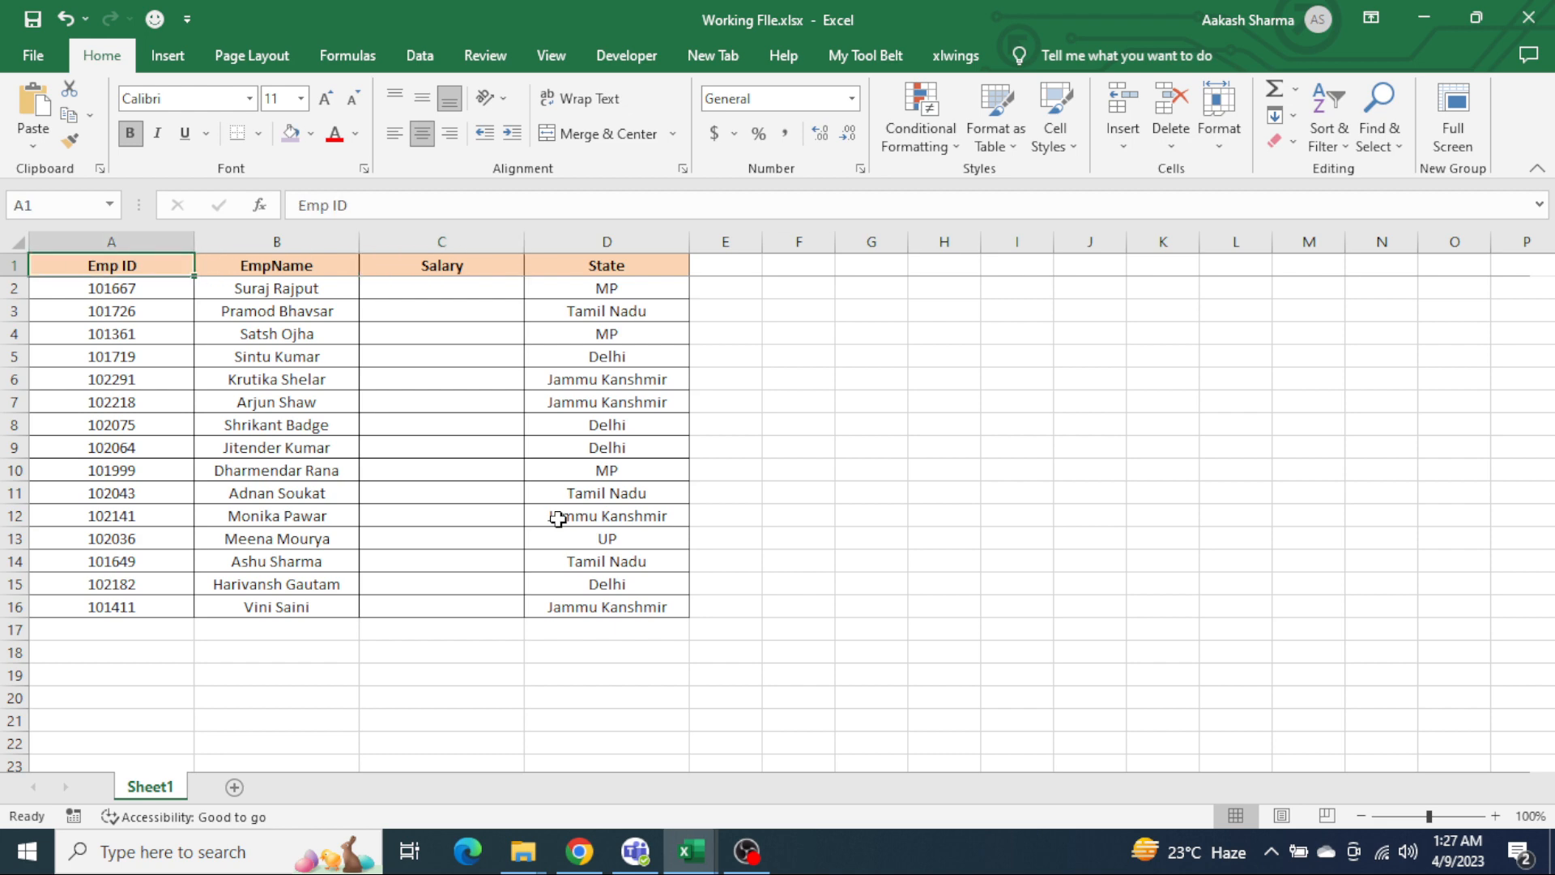
Step: Select the first Salary cell, C2, in the working file and close Masterdata.xlsx, saving its changes
key(Down)
key(Right)
key(Right)
key(alt+Tab)
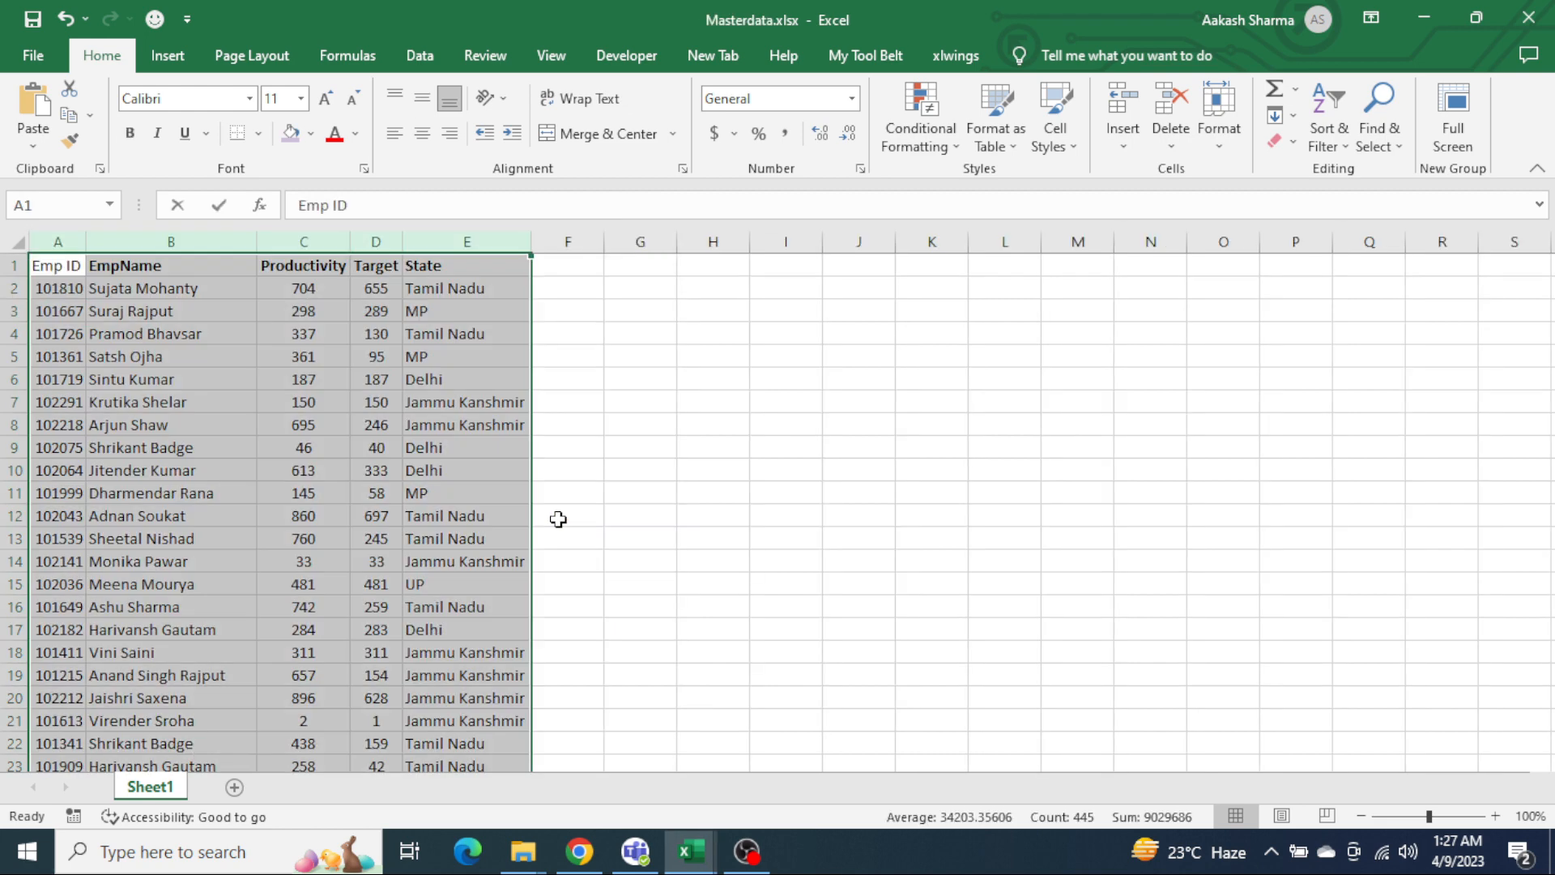
key(alt+Tab)
key(alt+shift+Tab)
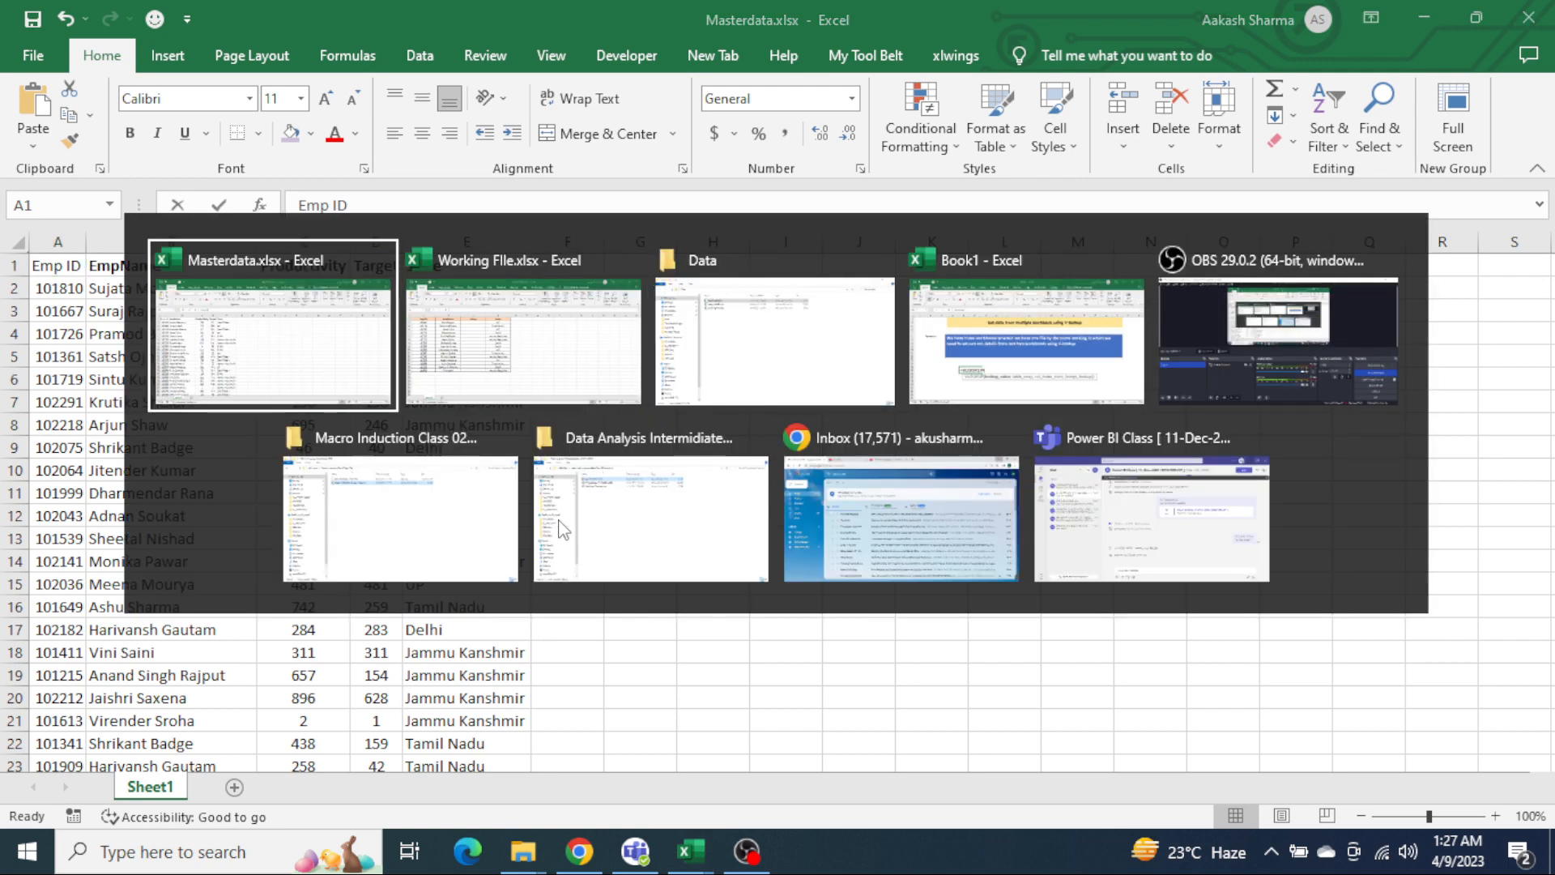
key(alt+F4)
key(Return)
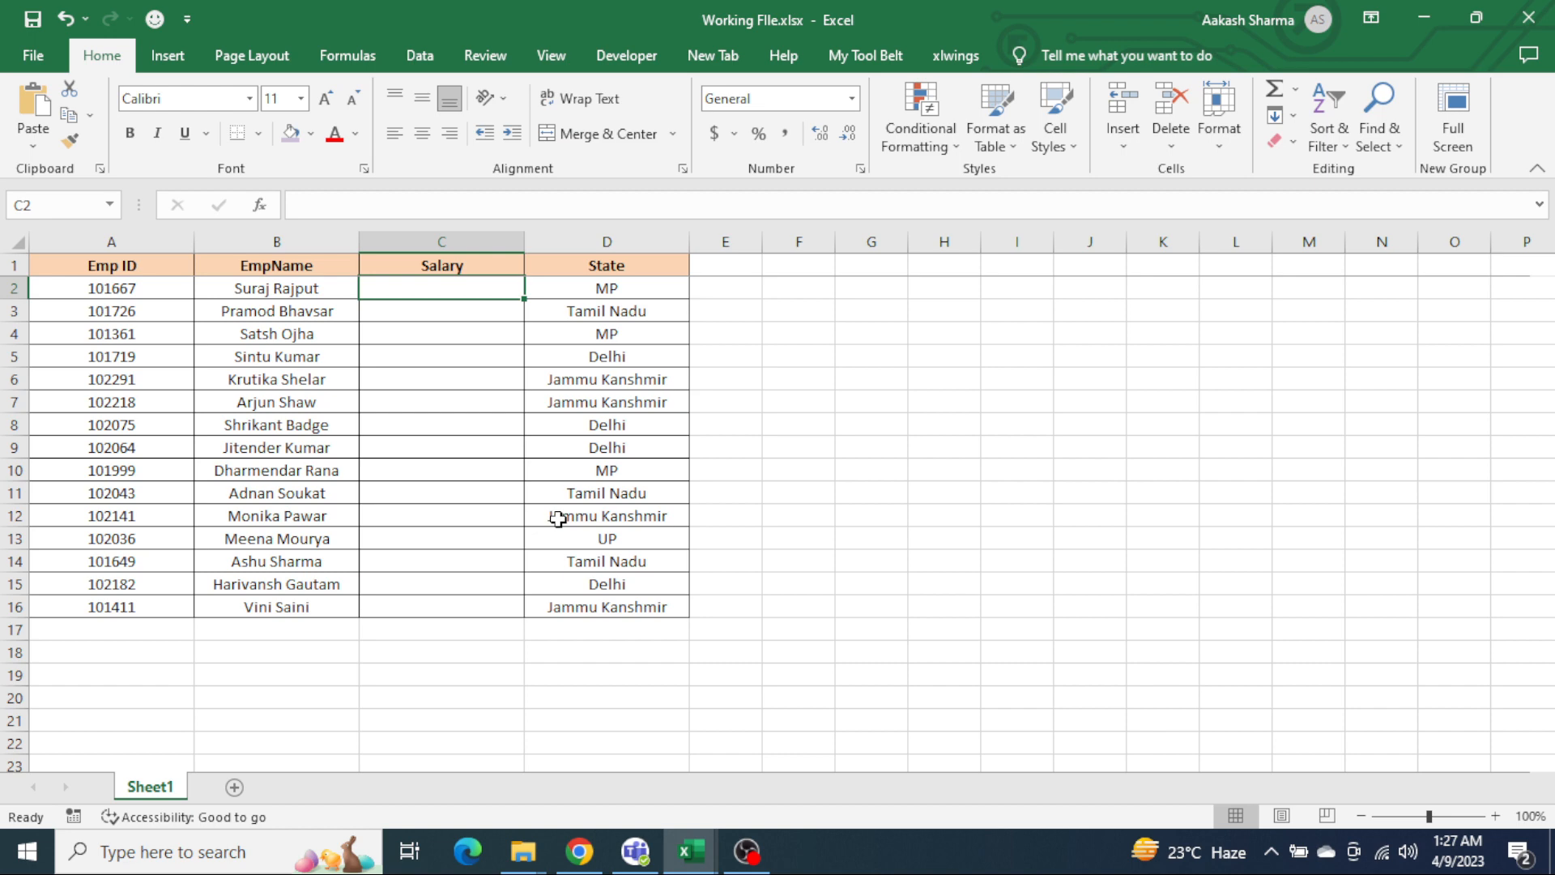
Step: Open Salary Details.xlsx from the Data folder and review its columns A:C
key(alt+Tab)
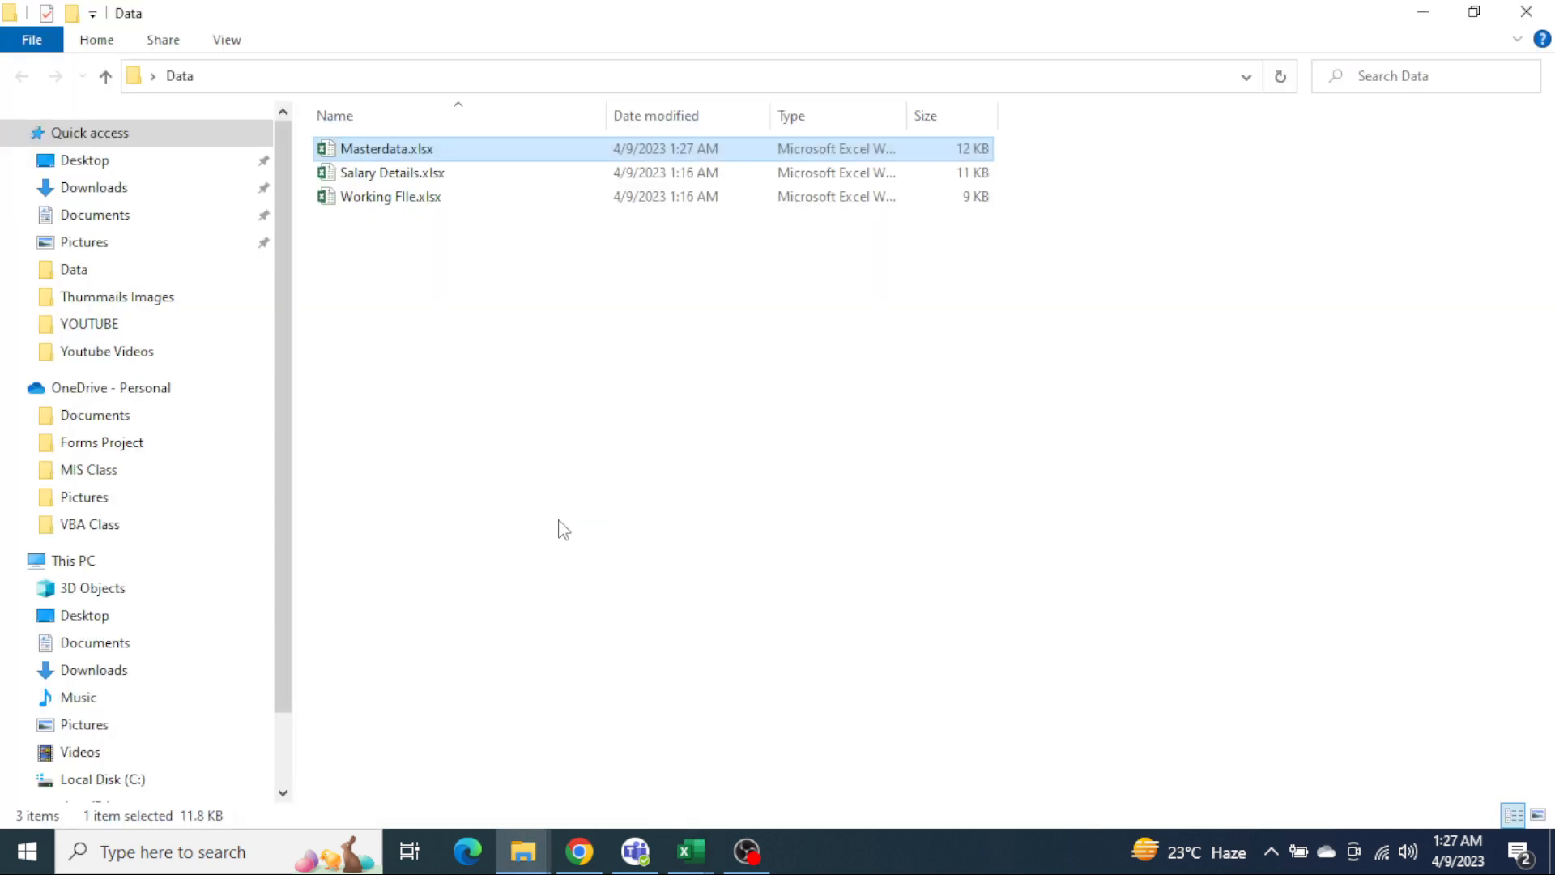
key(Down)
key(Down)
key(Up)
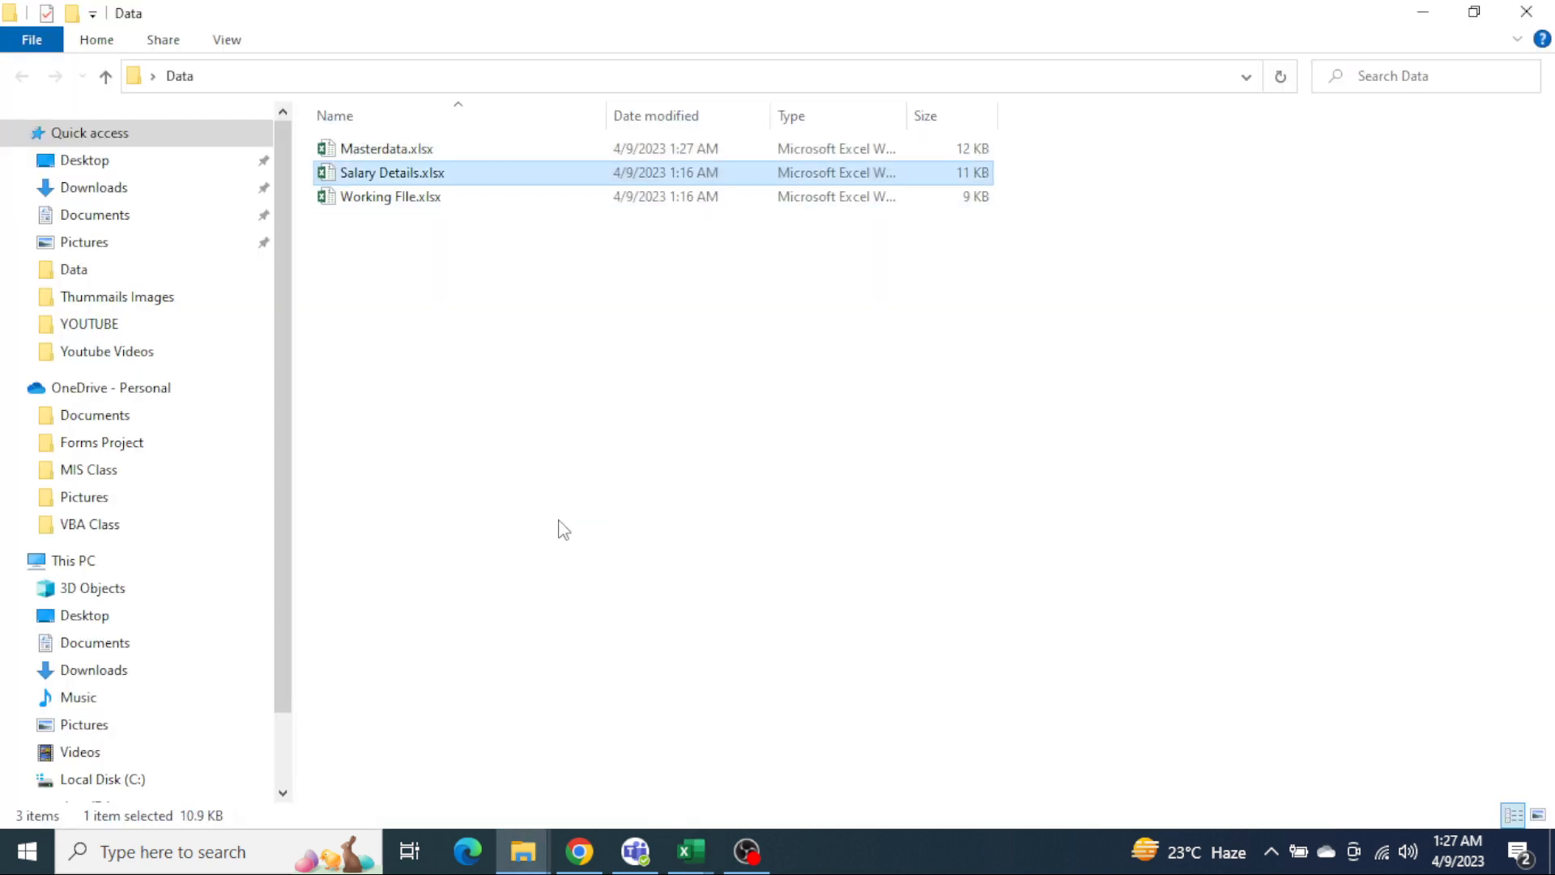
key(Return)
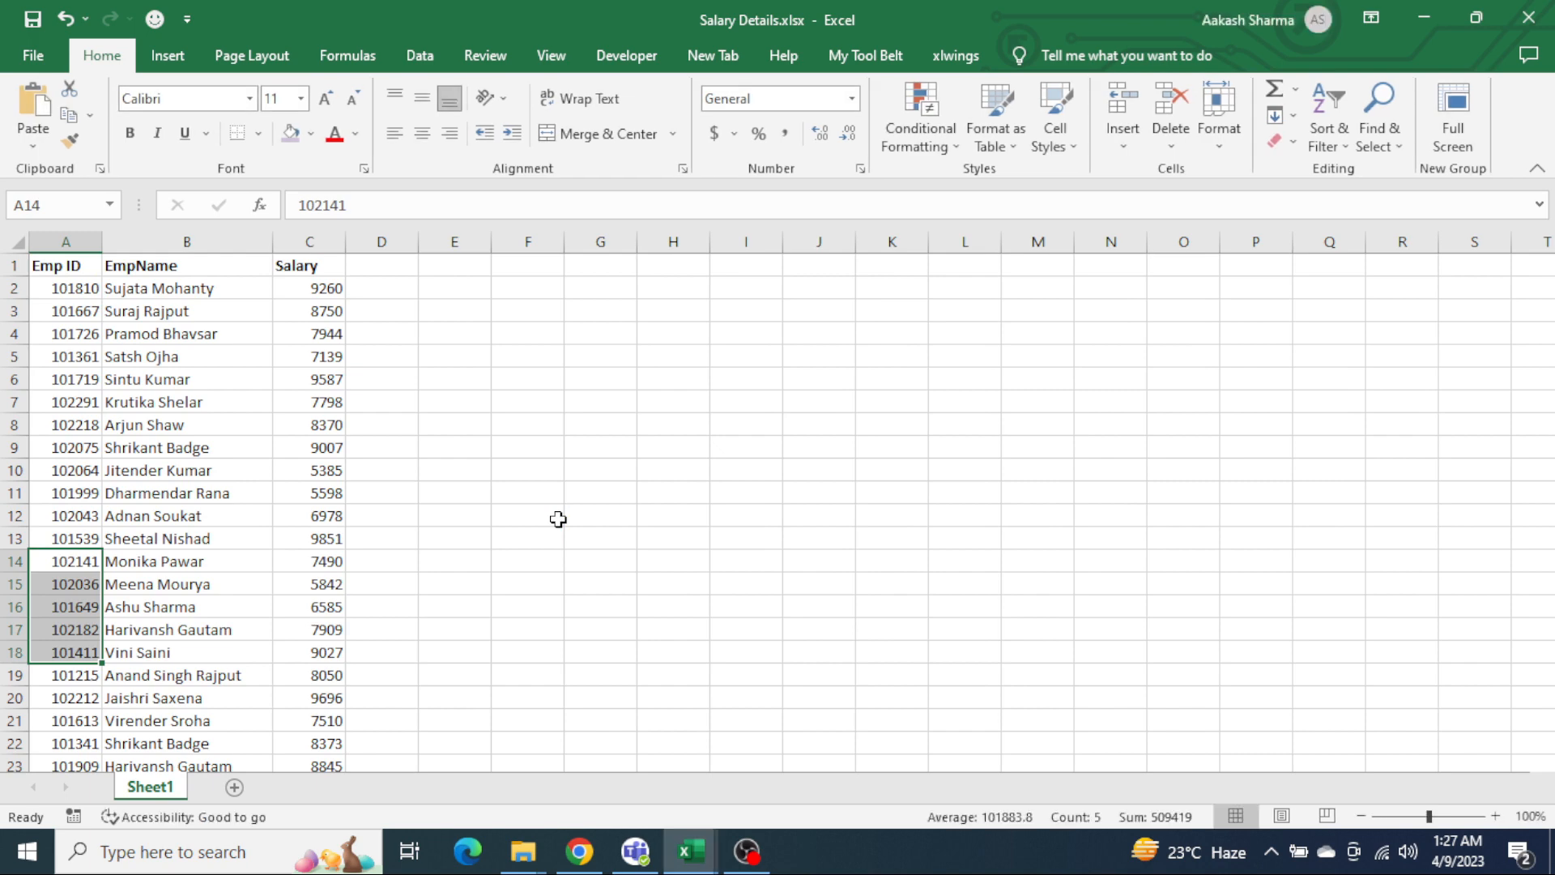
key(ctrl+Home)
key(ctrl+shift+Down)
key(ctrl+shift+Right)
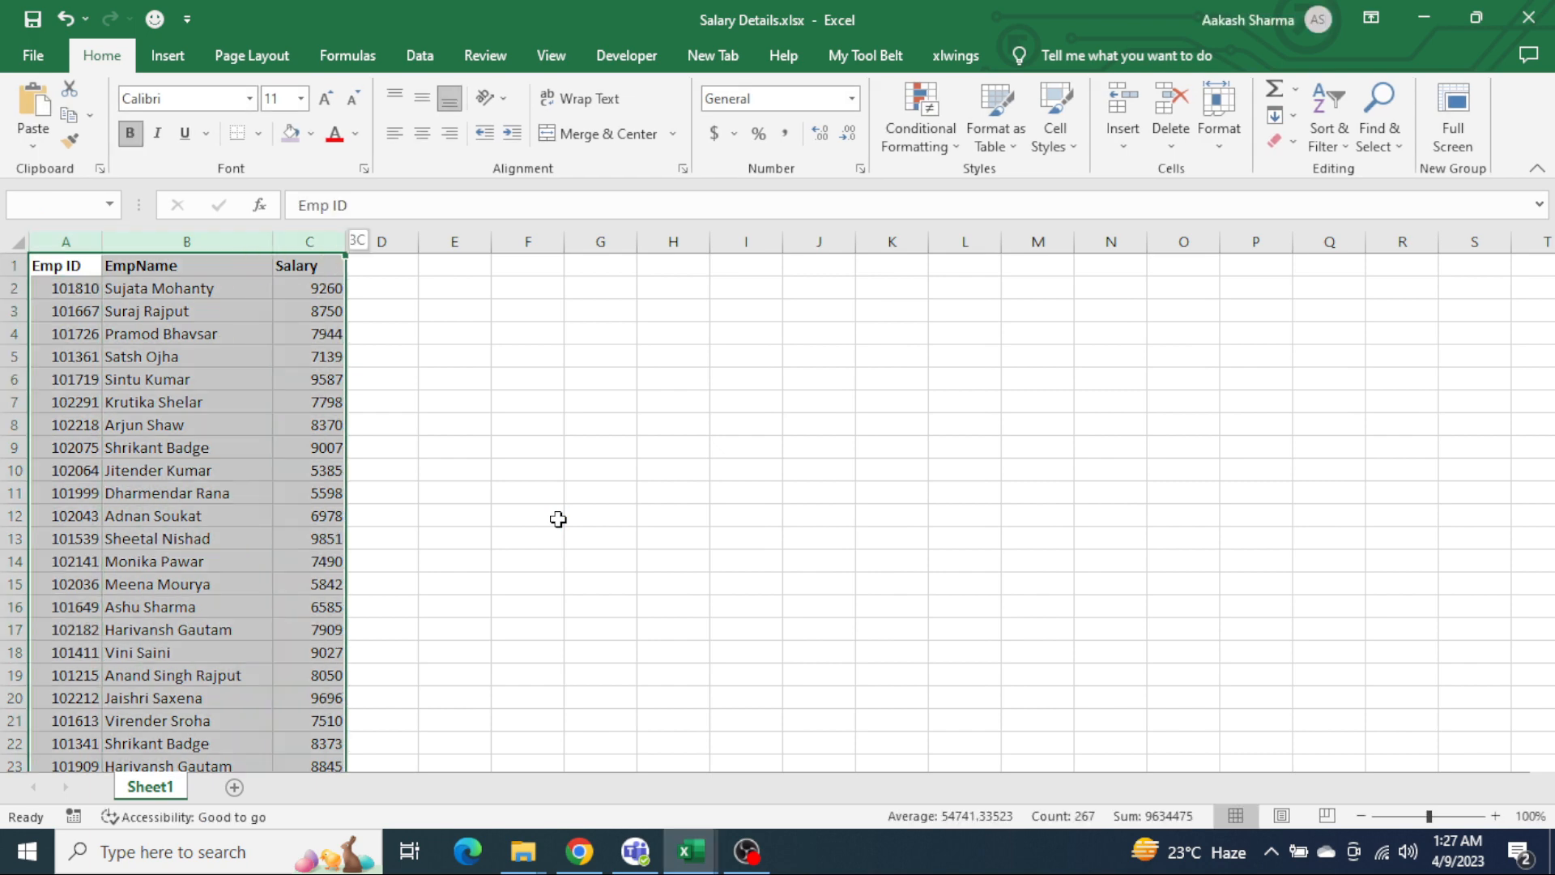
Step: Start a VLOOKUP formula in C2 under Salary in Working FIle.xlsx with A2 as a relative lookup value
key(alt+Tab)
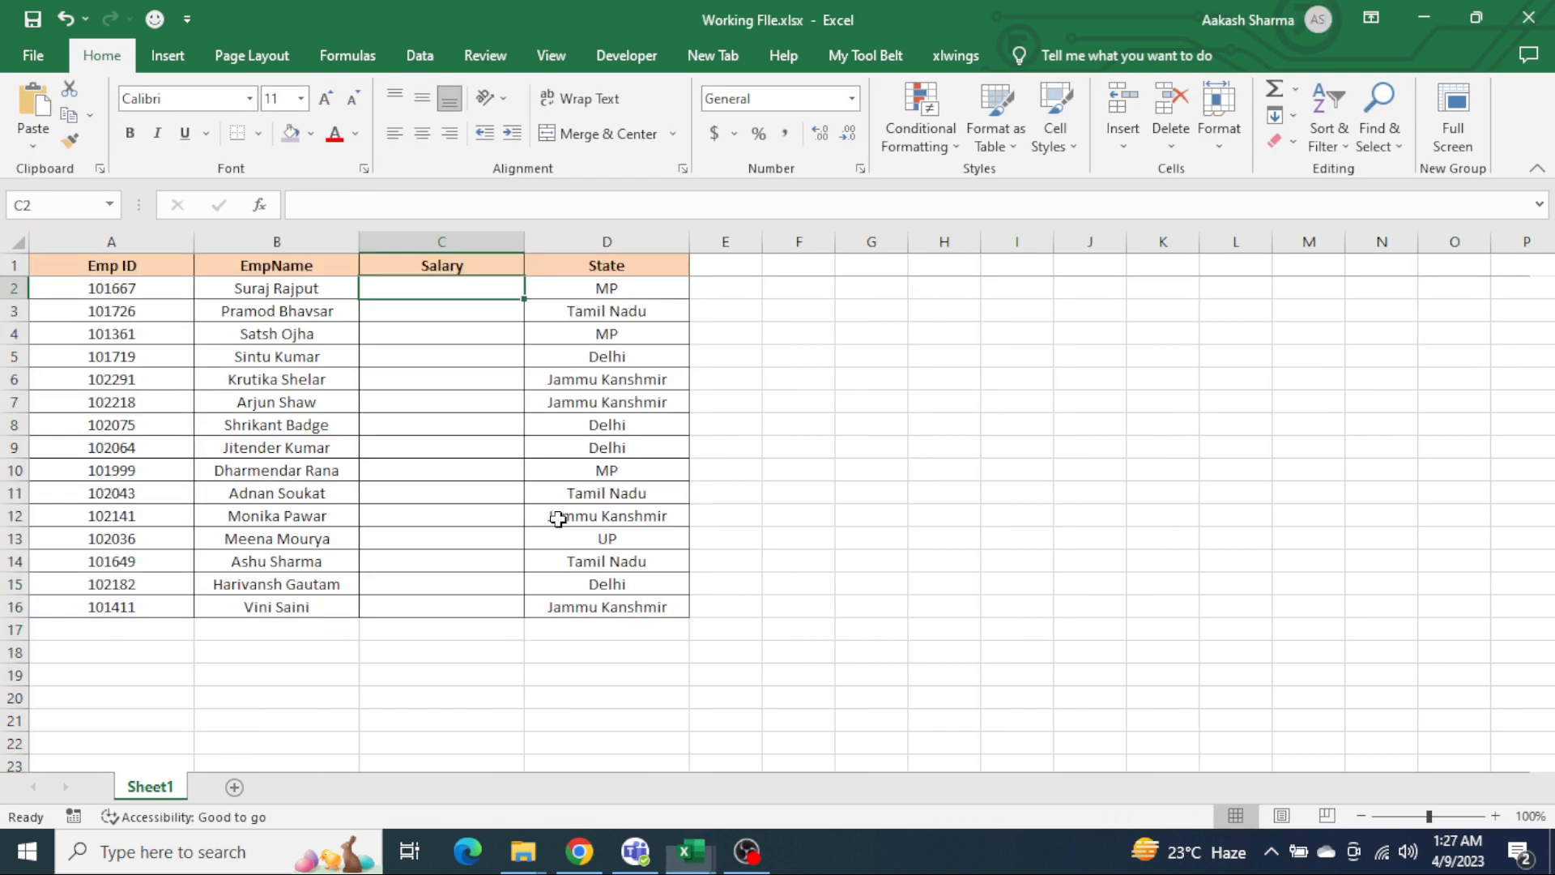
key(Up)
key(Down)
text(=)
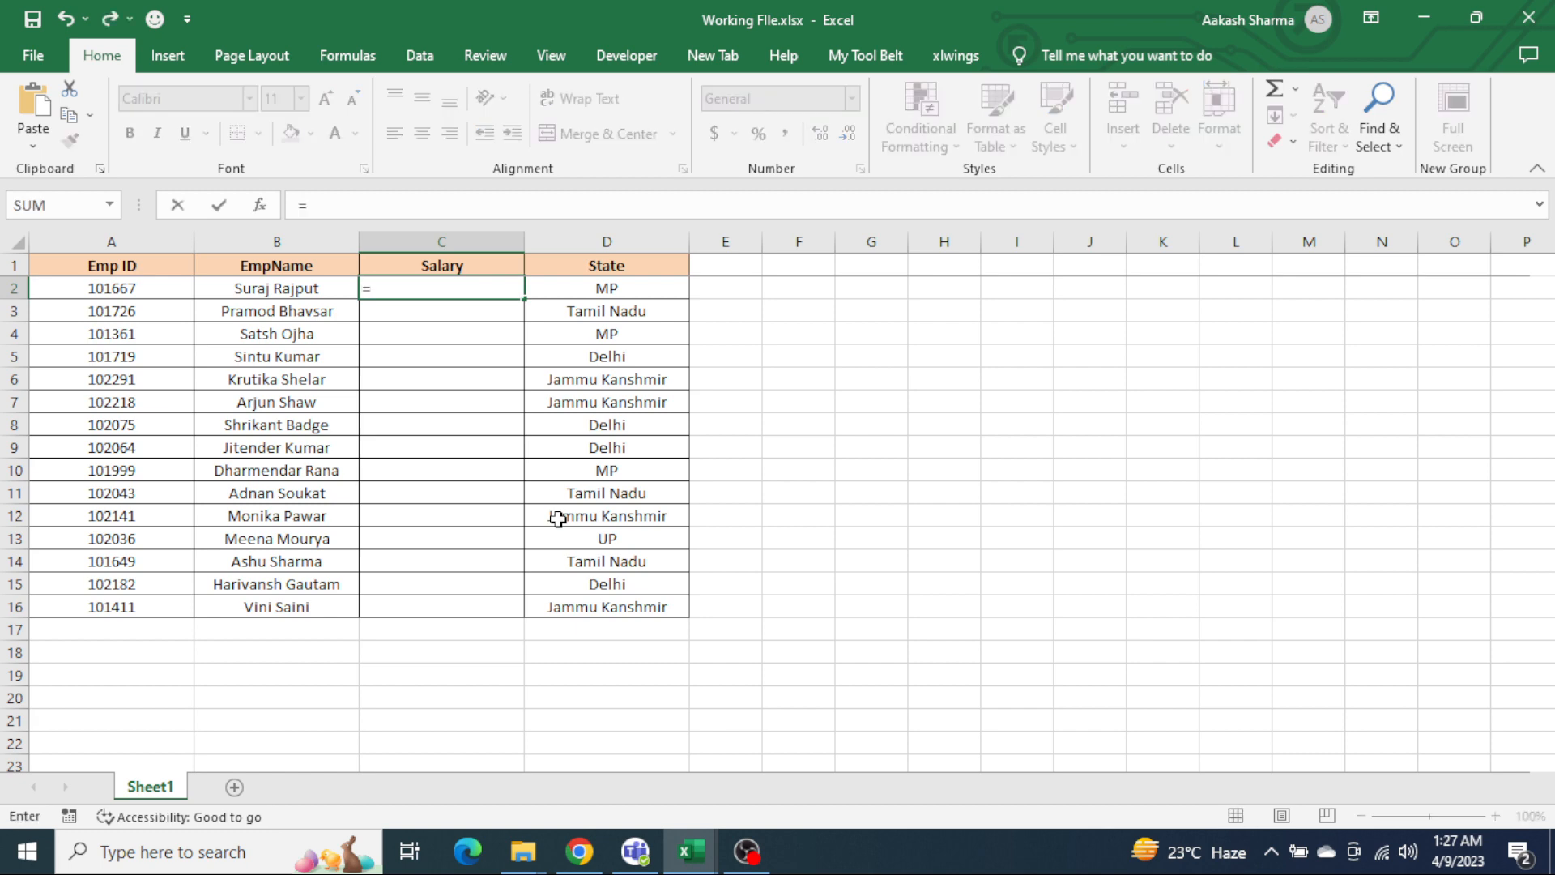
text(v)
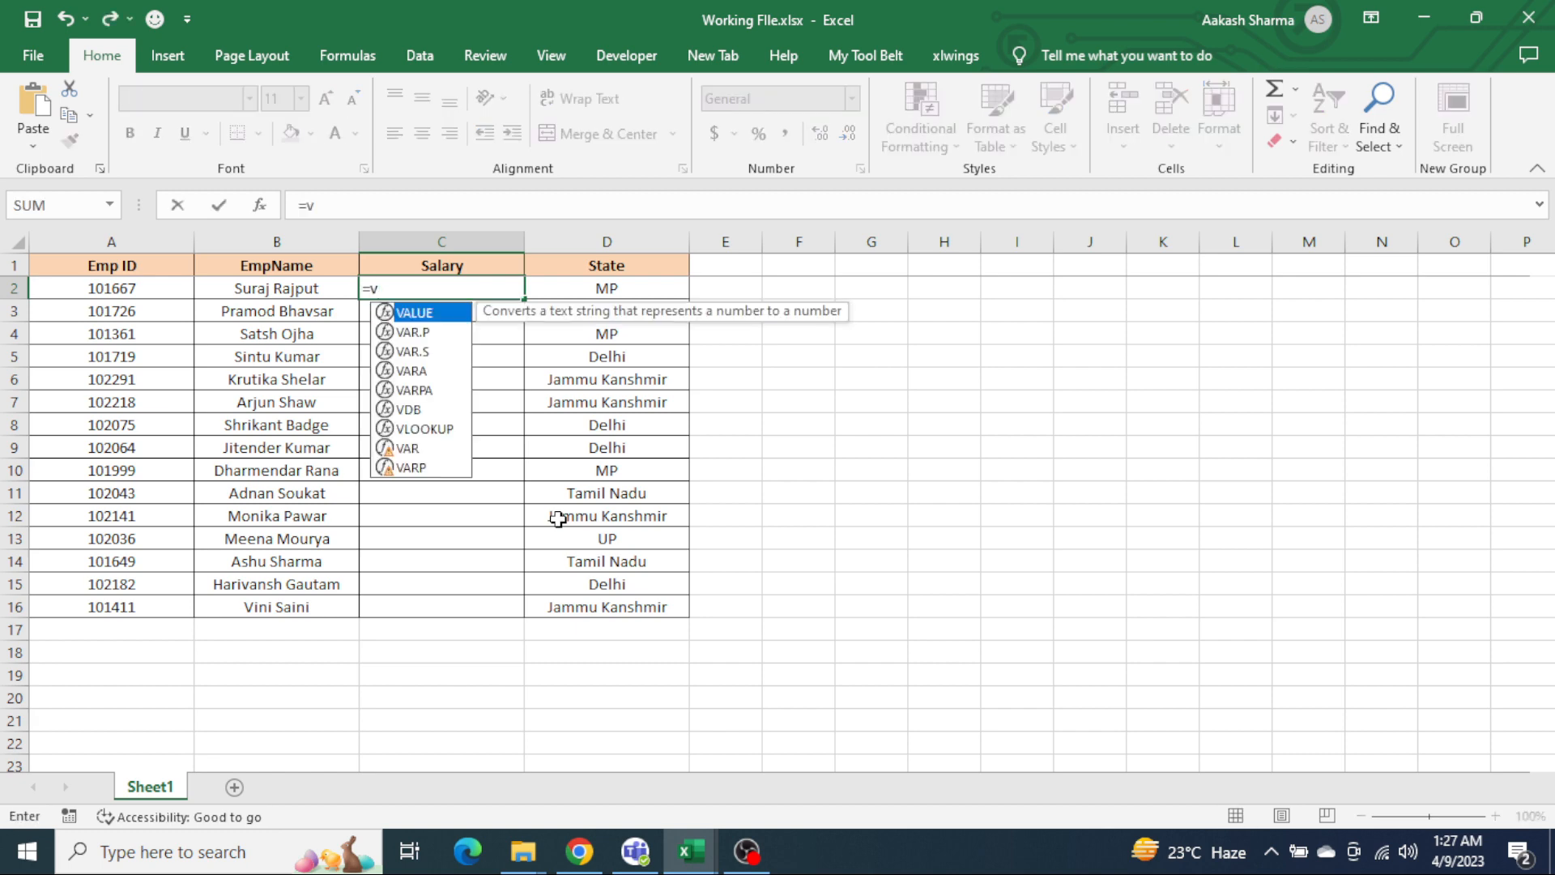
text(l)
key(Tab)
key(Left)
Step: Complete the VLOOKUP with columns A:C of Salary Details.xlsx as table array, column index 3 and exact match 0
key(Left)
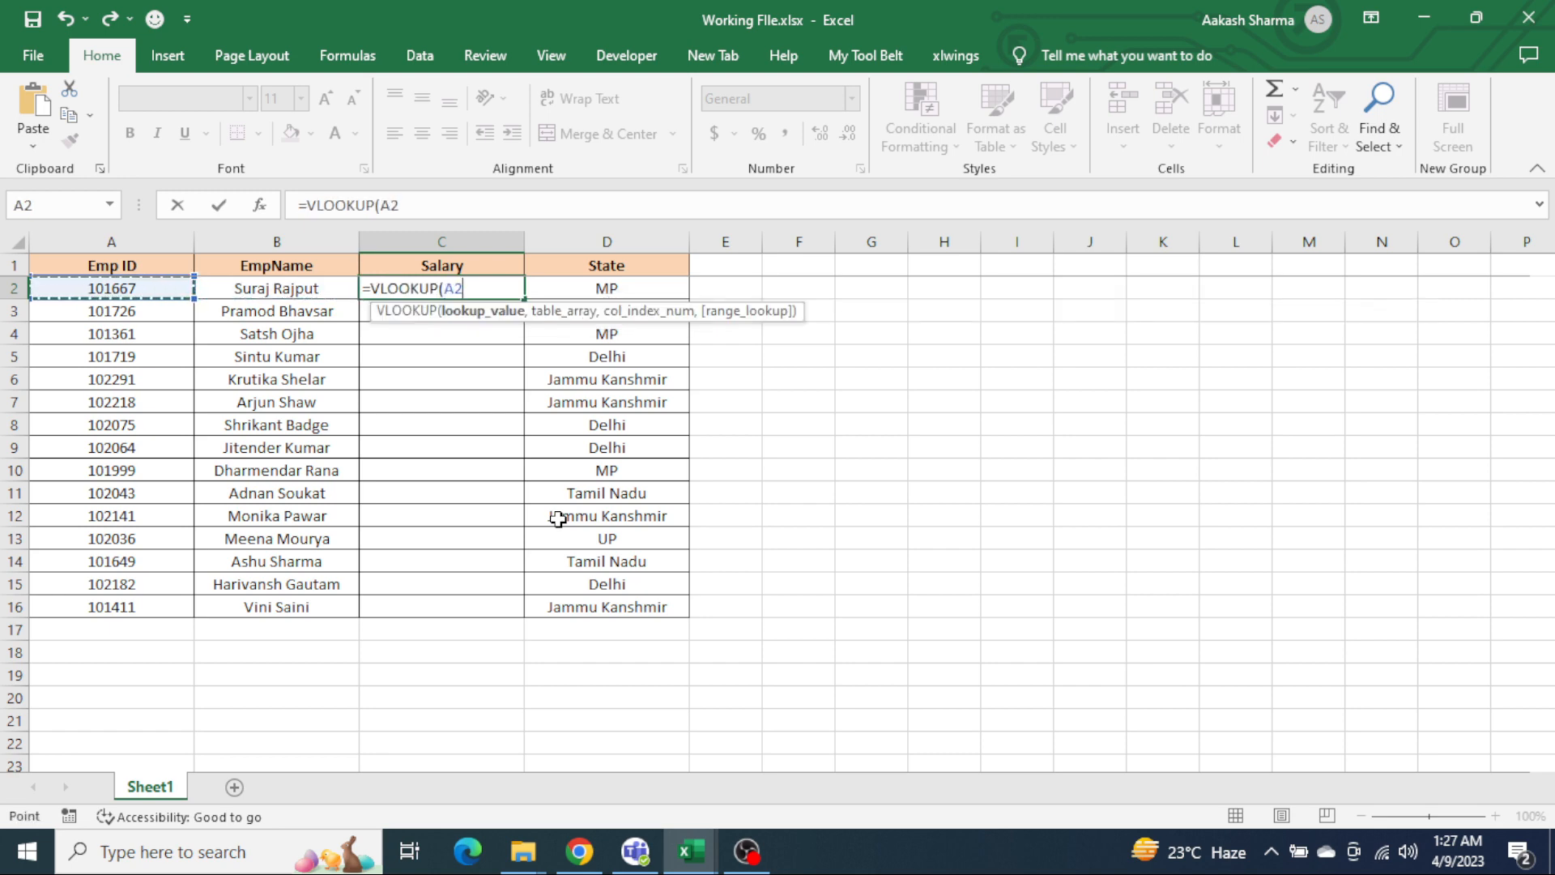
key(F4)
key(F4)
key(F4)
key(F4)
text(,)
key(Up)
key(Left)
key(Left)
key(alt+Tab)
key(alt+Tab)
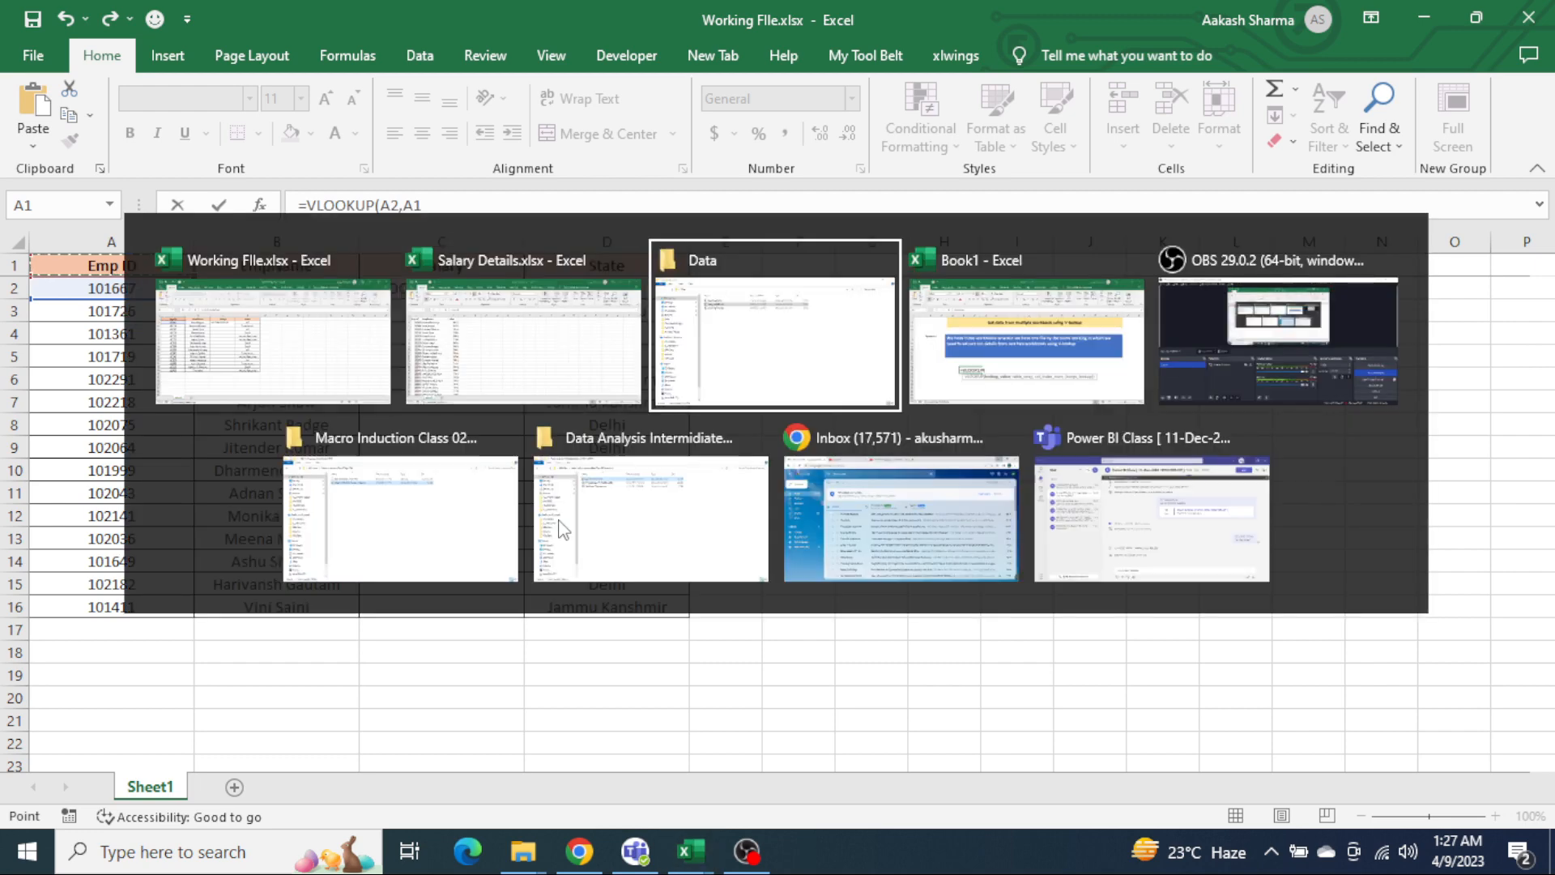
key(alt+Tab)
key(alt+Tab)
key(ctrl+space)
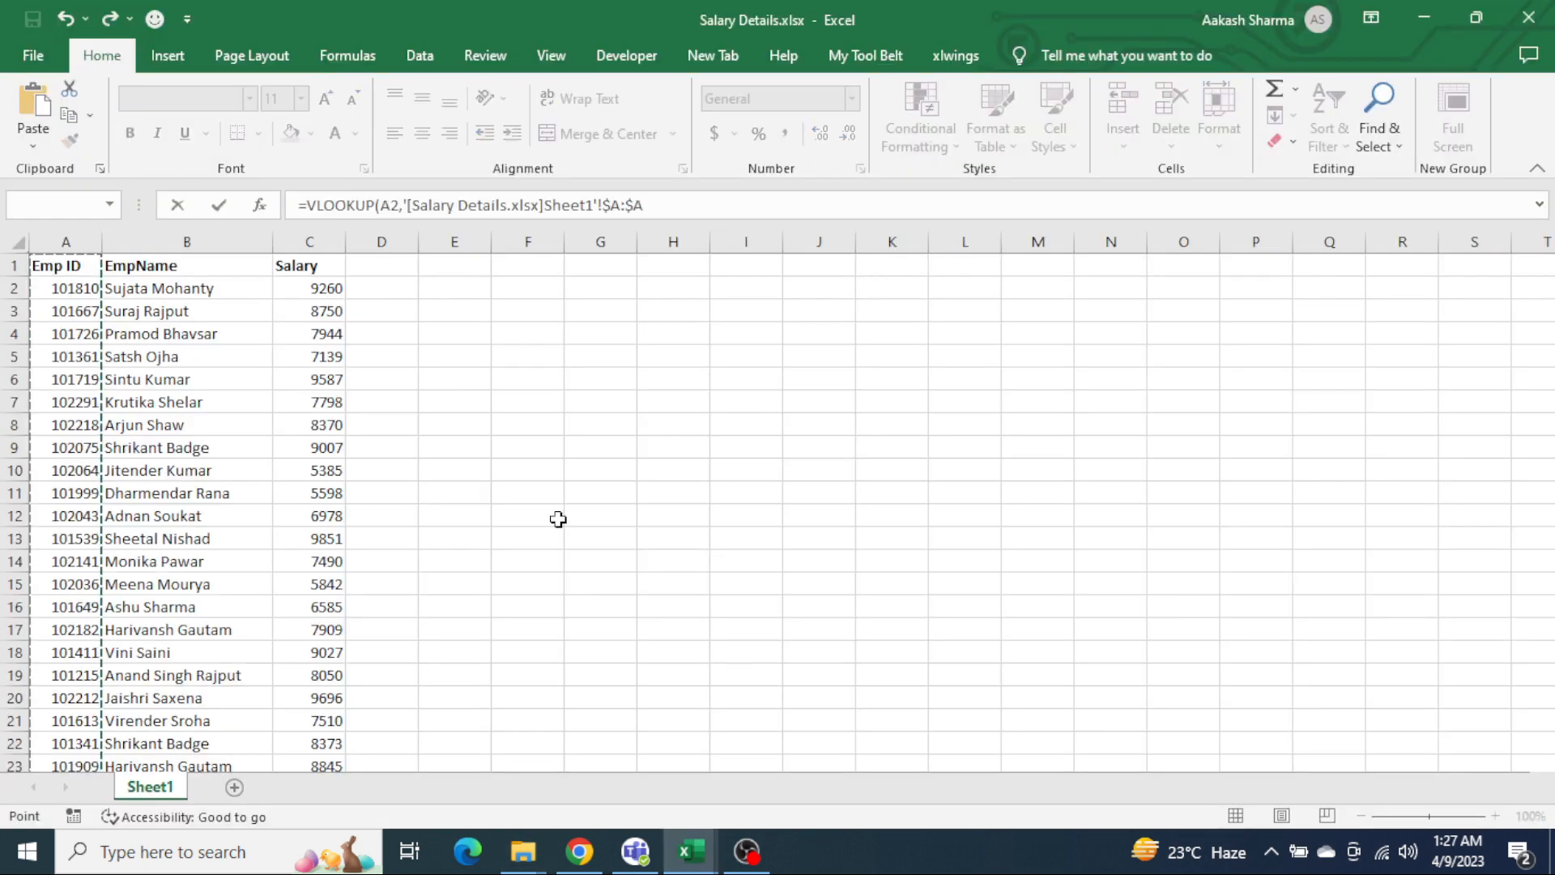
key(shift+Right)
key(shift+Right)
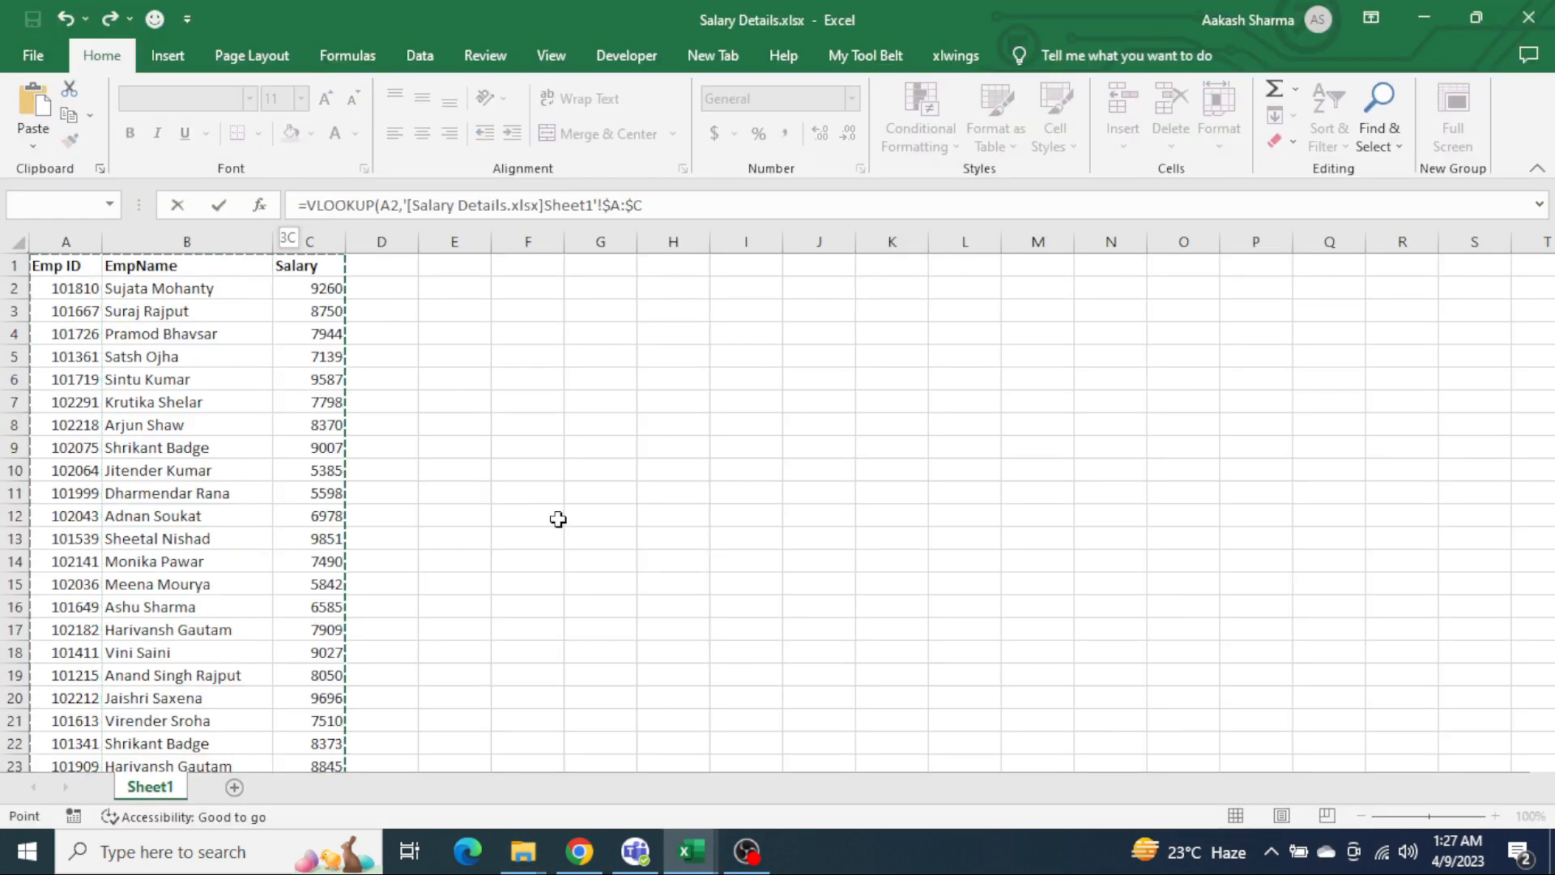
text(,3,0)
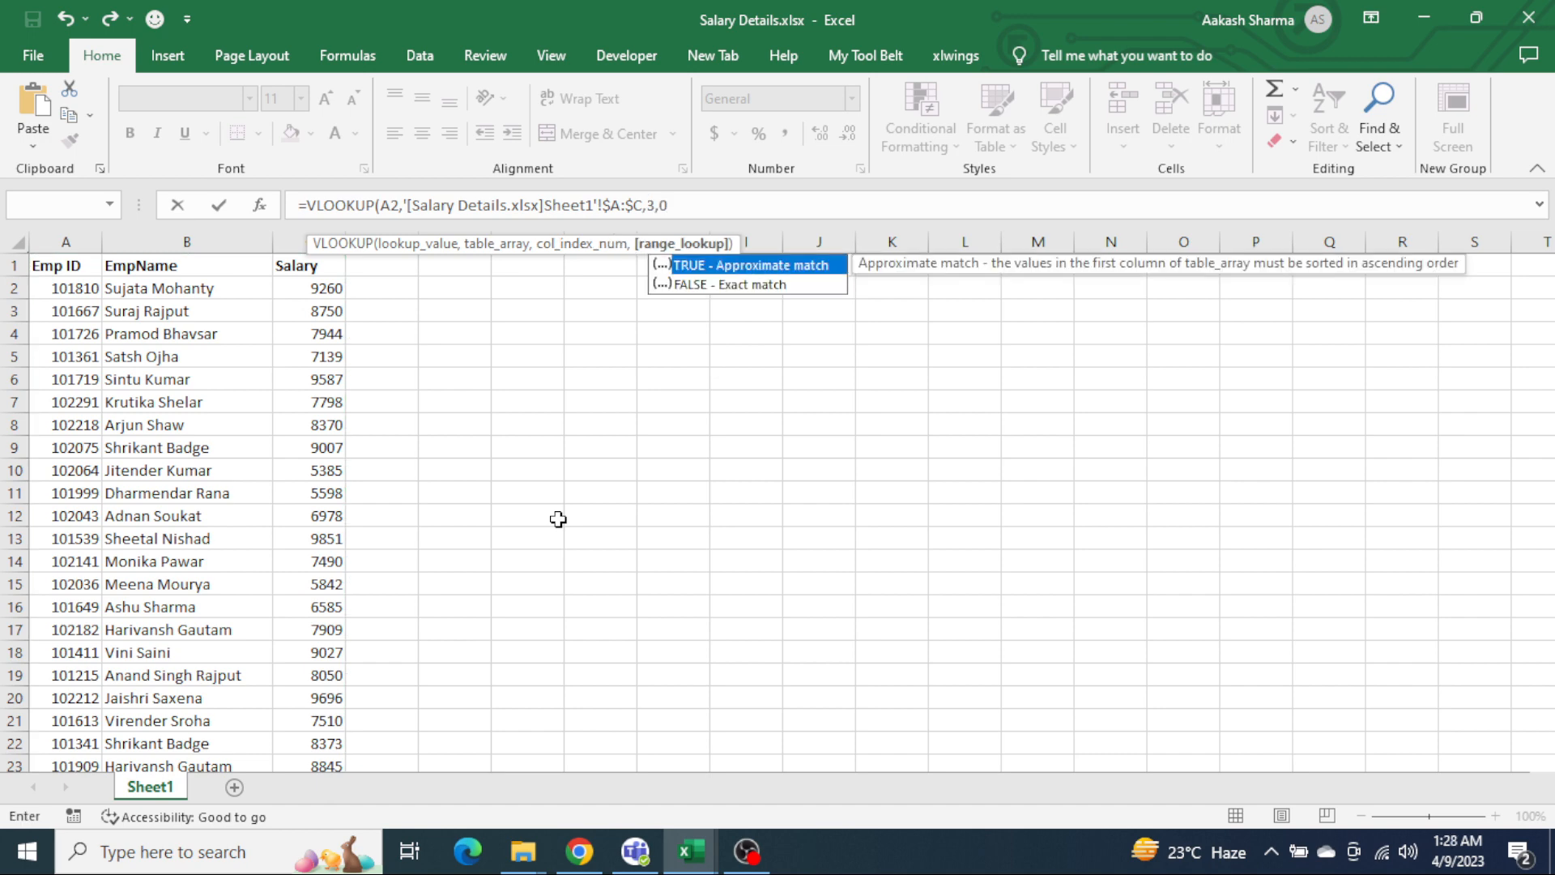
text())
key(Return)
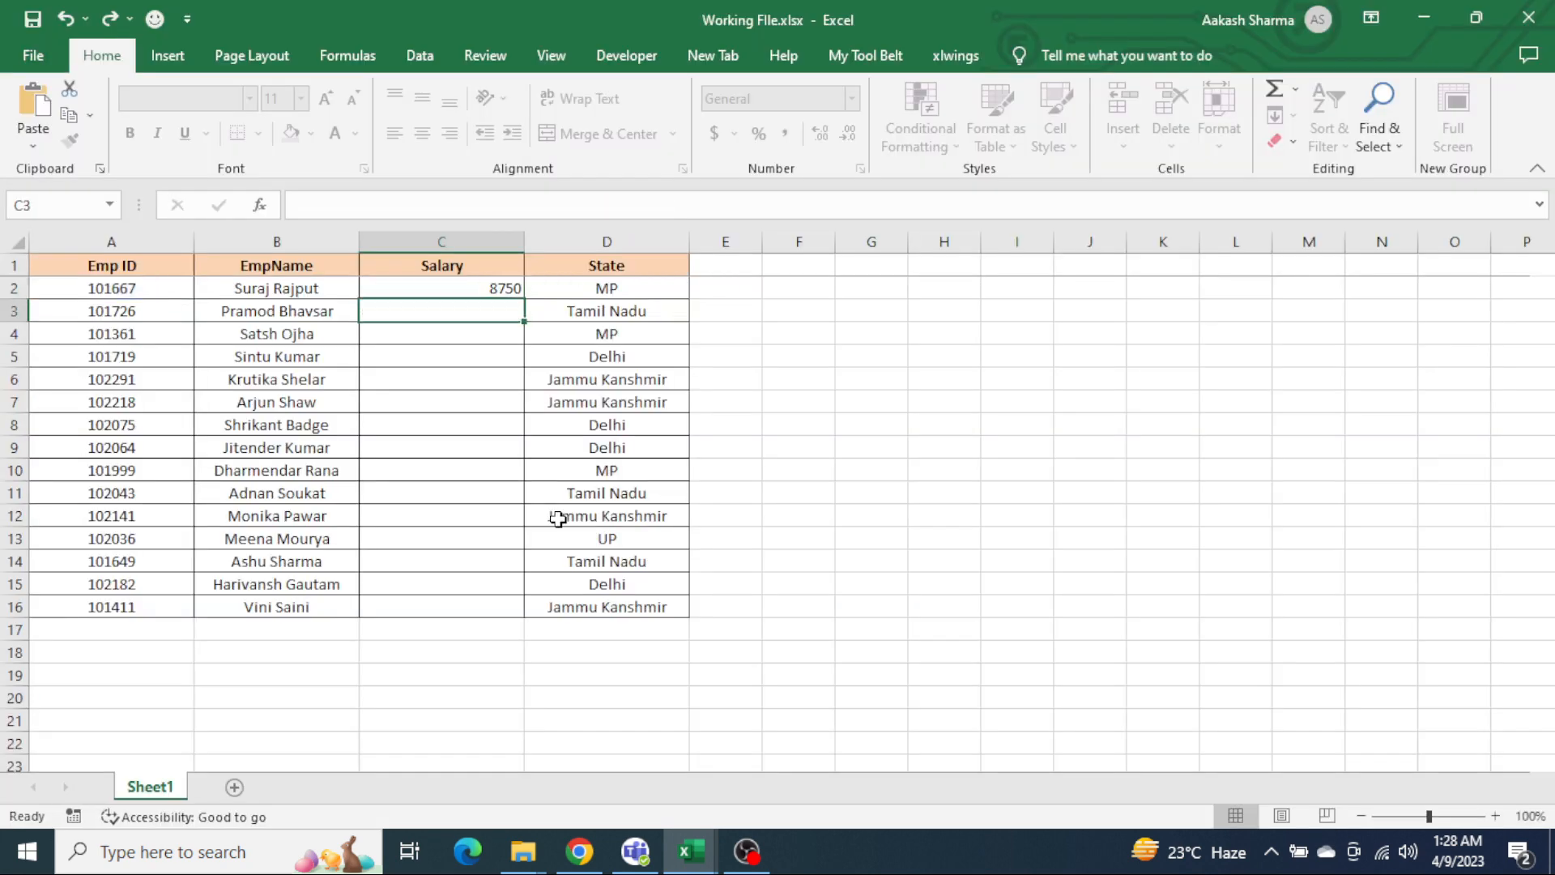
Step: Fill the Salary lookup formula from C2 down to C16
key(Left)
key(ctrl+Down)
key(Right)
key(ctrl+shift+Up)
key(ctrl+d)
Step: Centre-align the salary values in C2:C16
key(ctrl+Up)
key(Down)
key(ctrl+shift+Down)
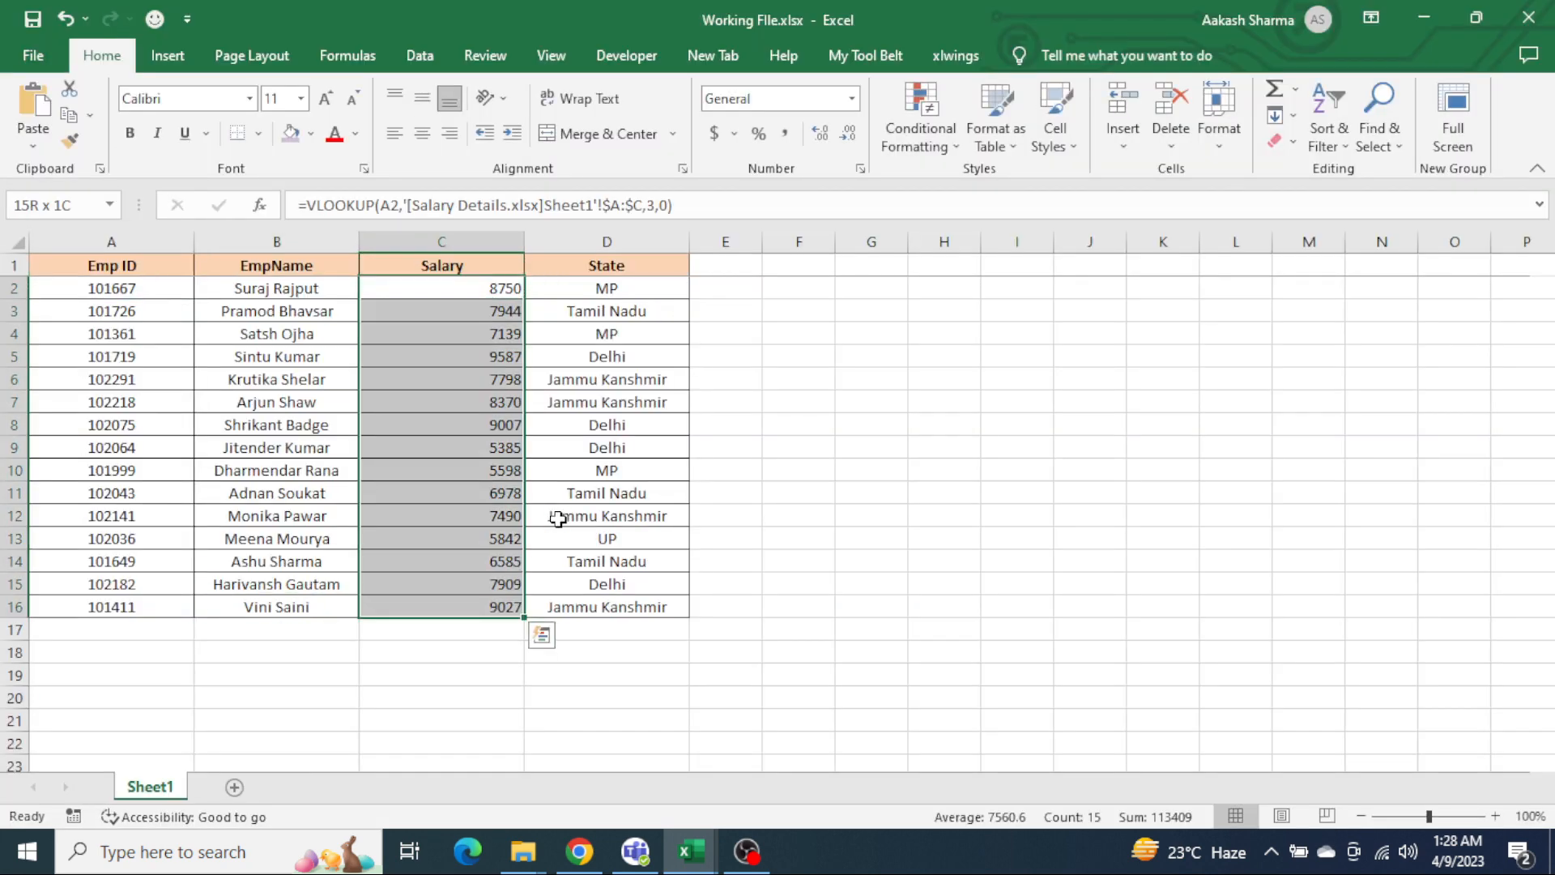
key(alt+h)
key(a)
key(c)
Step: Replace the lookup formulas in B2:D16 with their values by copying and pasting them in place as values
key(ctrl+Up)
key(ctrl+Left)
key(Down)
key(Right)
key(ctrl+shift+Right)
key(ctrl+shift+Down)
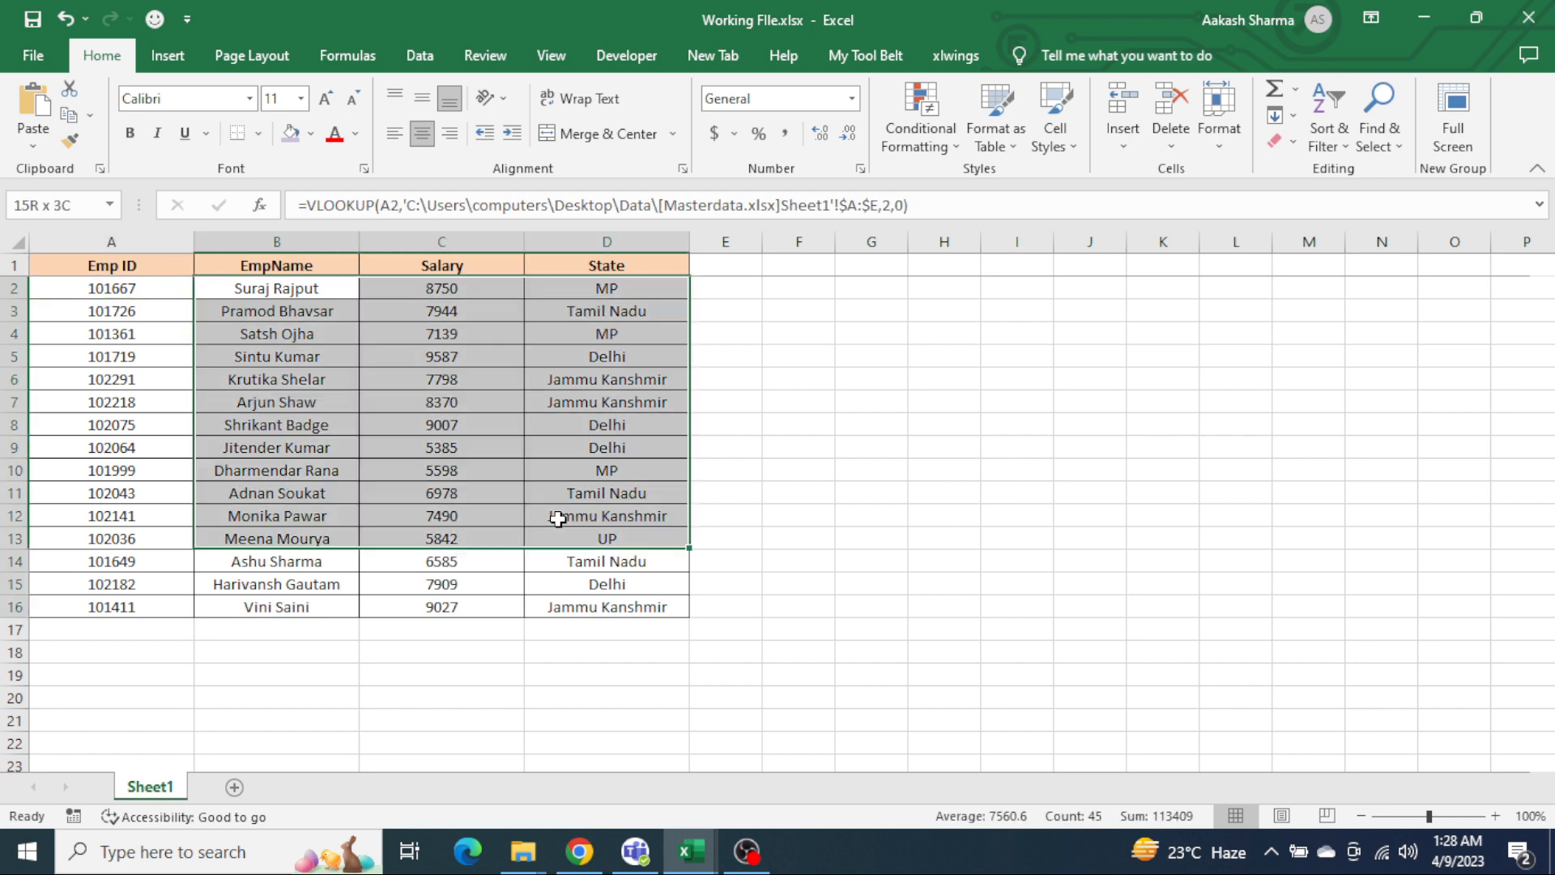
key(ctrl+c)
key(ctrl+alt+v)
key(v)
key(Return)
key(Escape)
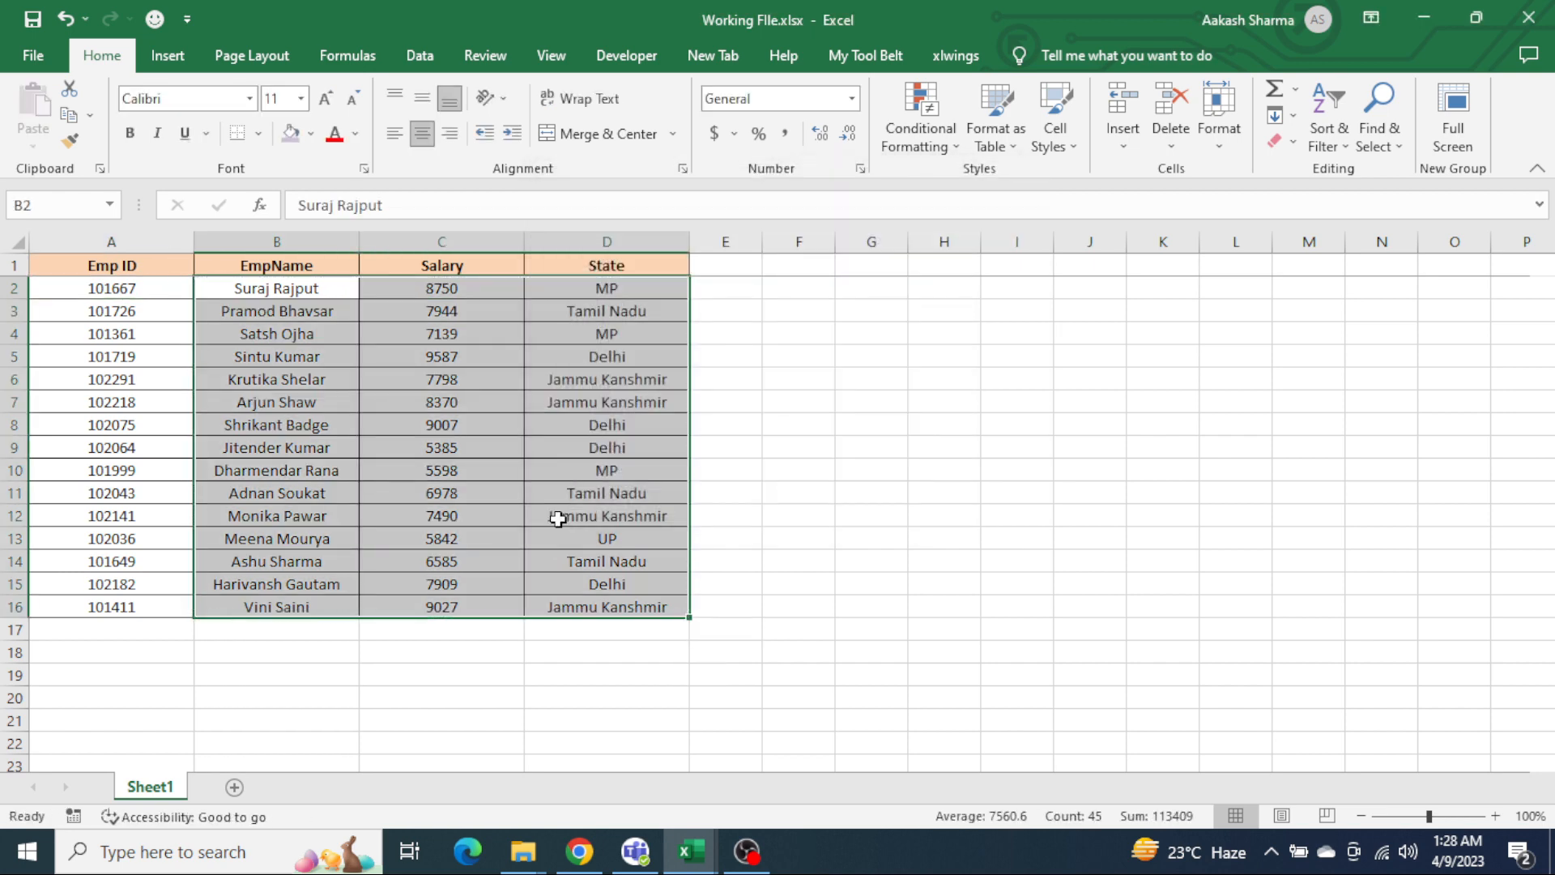
key(Left)
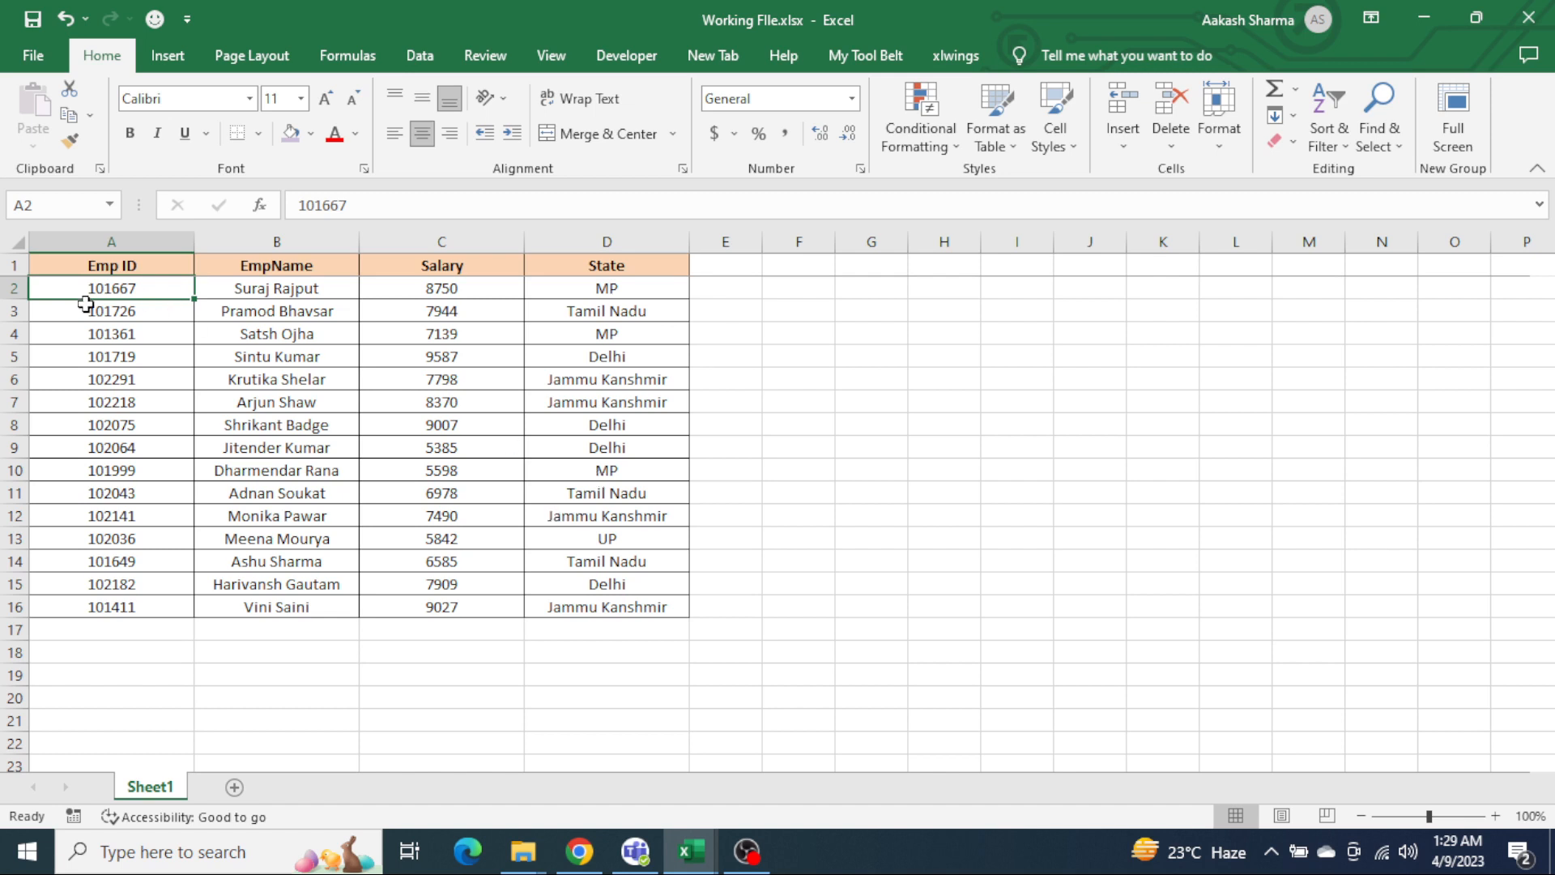
drag(8, 295, 8, 294)
click(536, 397)
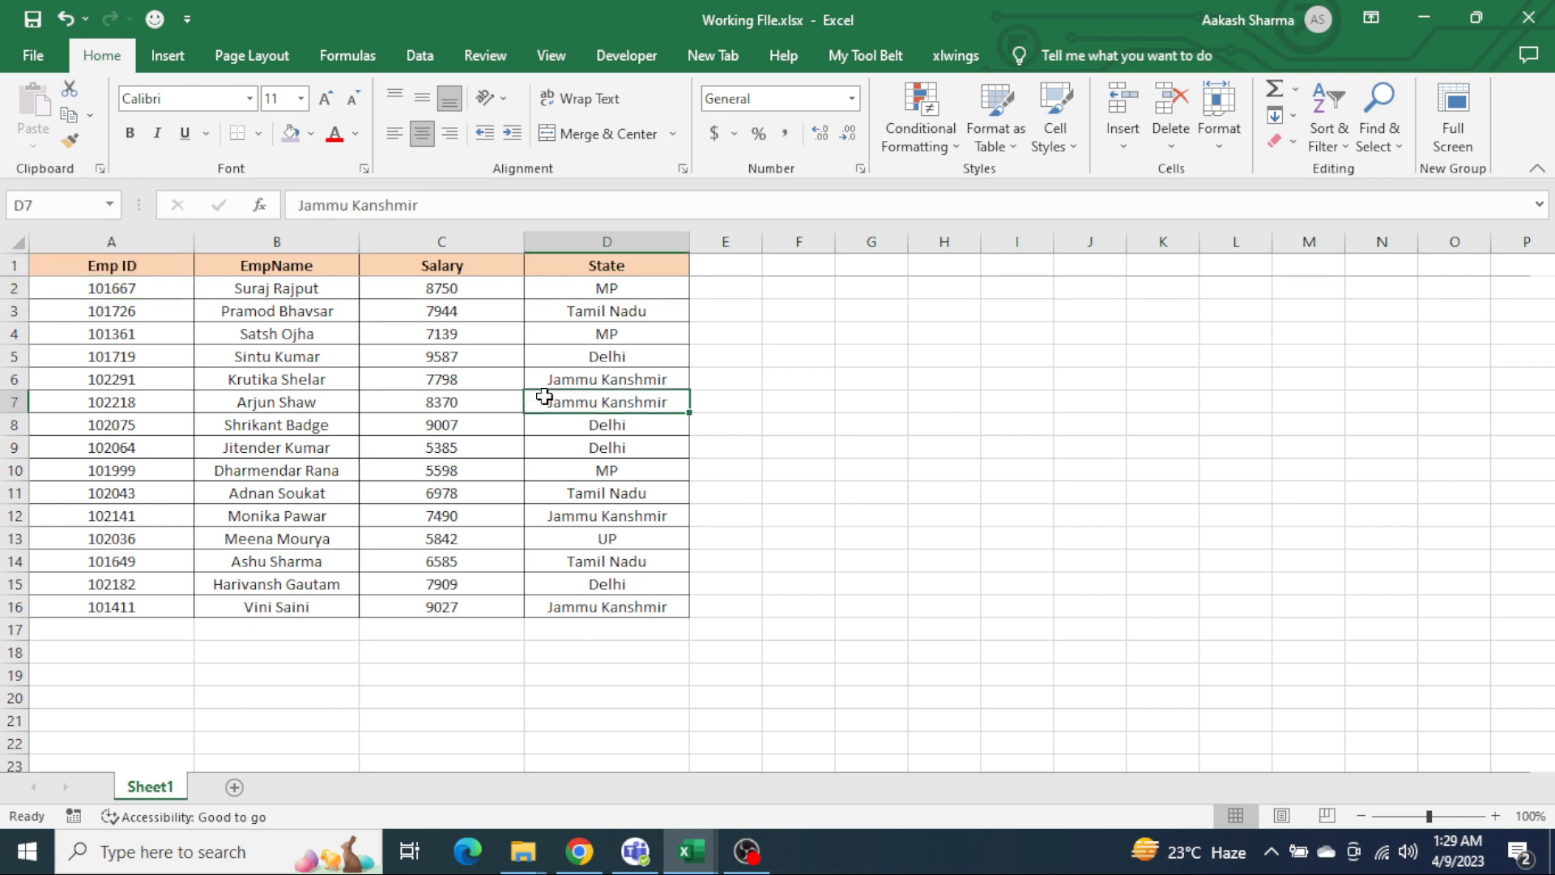